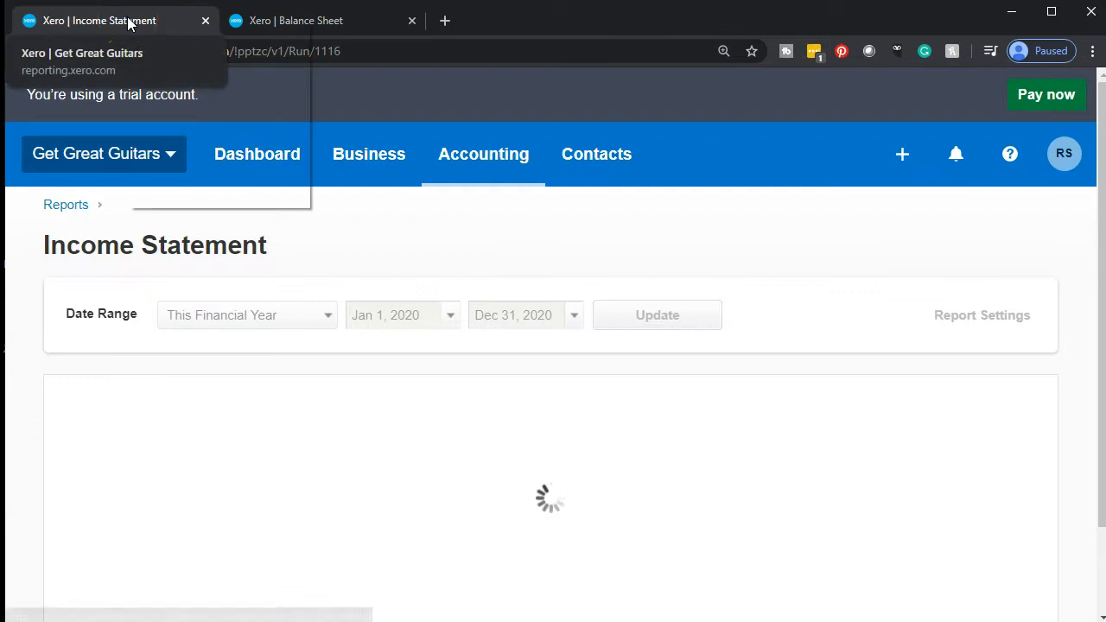
Duplicate the Income Statement browser tab and update the Balance Sheet report to an as-of date of Jan 31, 2020
click(167, 80)
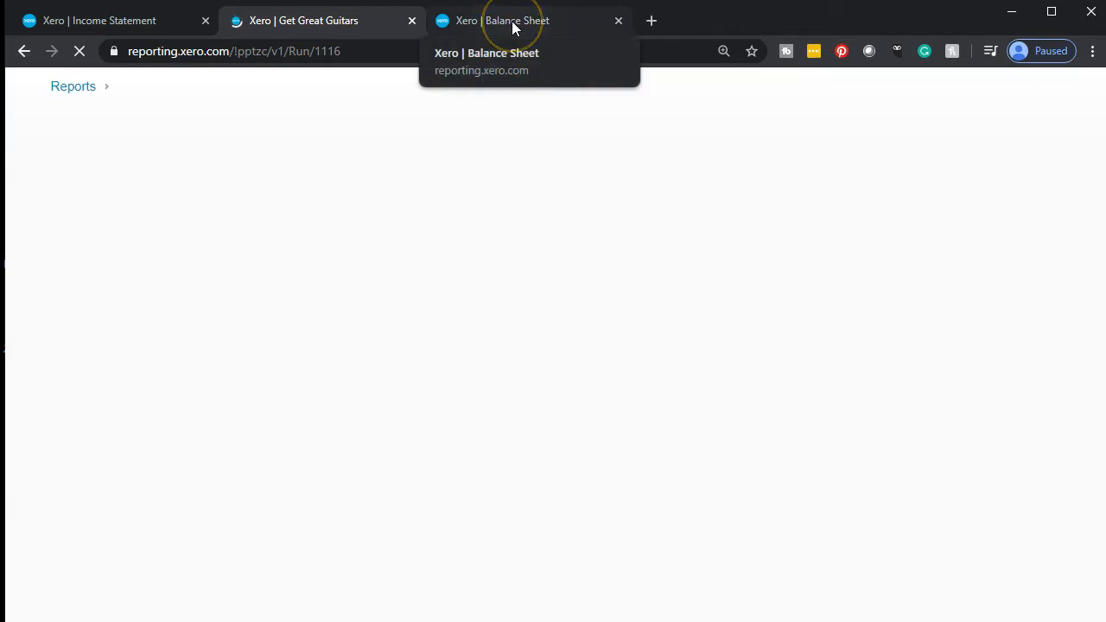
click(511, 26)
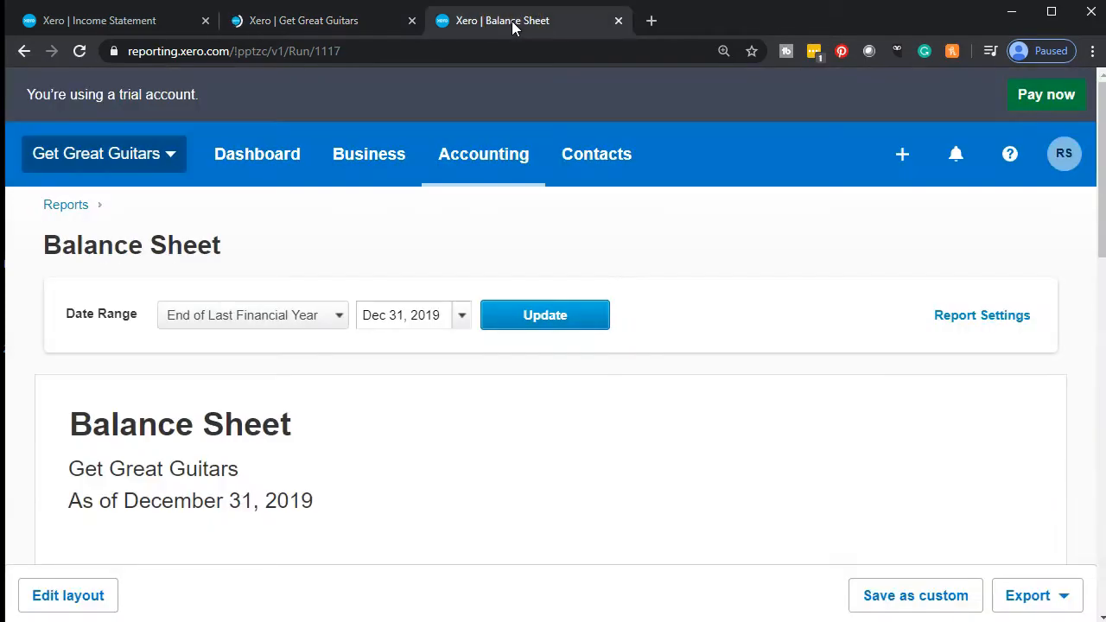
click(464, 317)
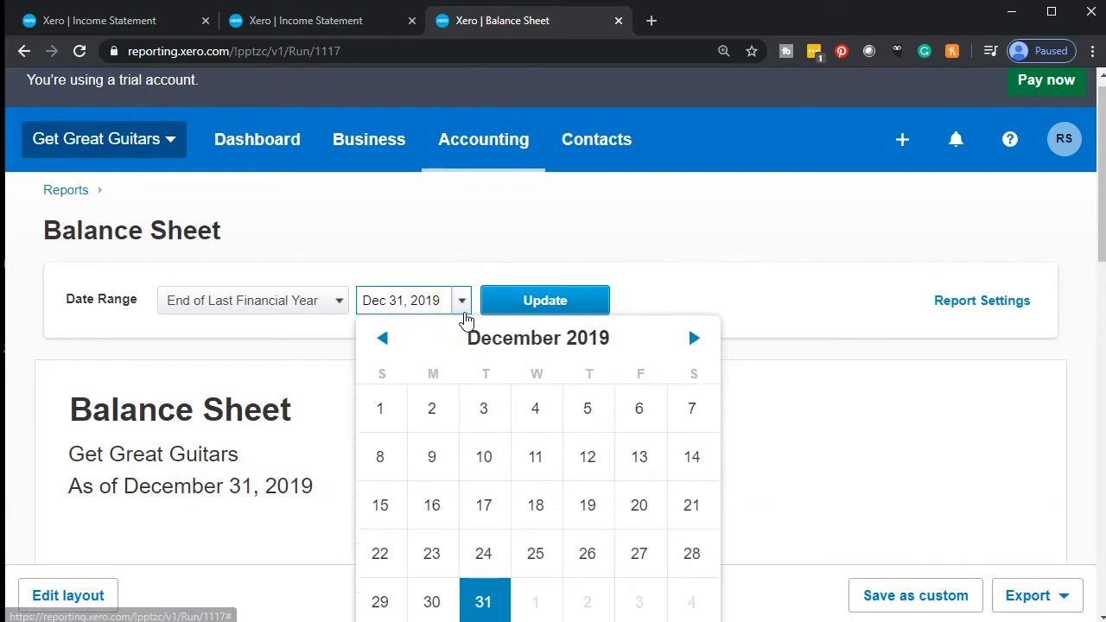
click(696, 340)
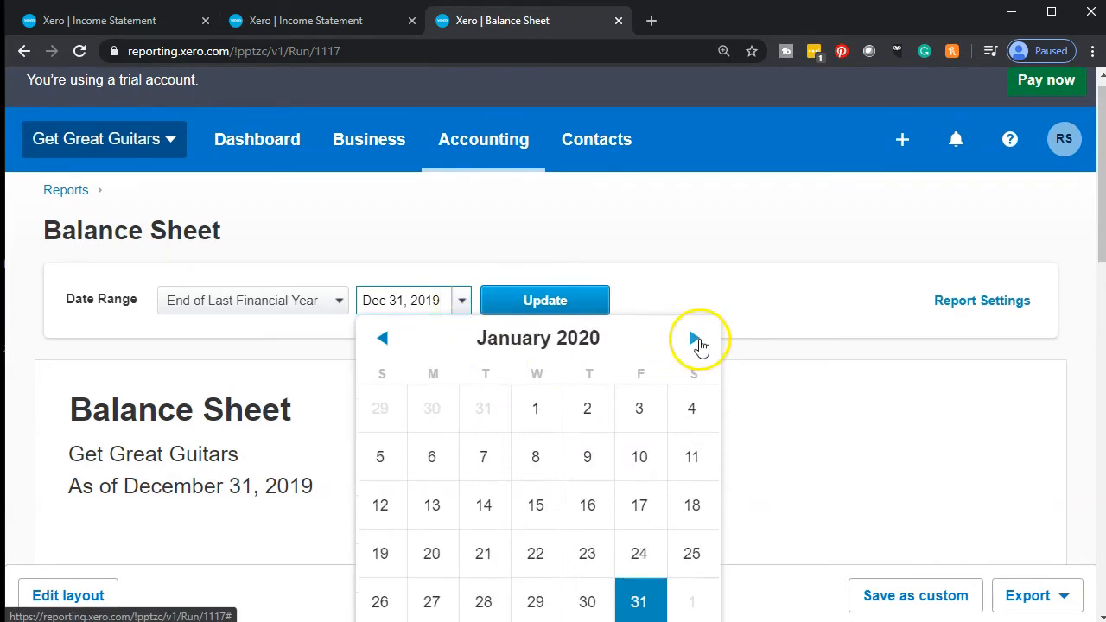
click(639, 598)
click(567, 312)
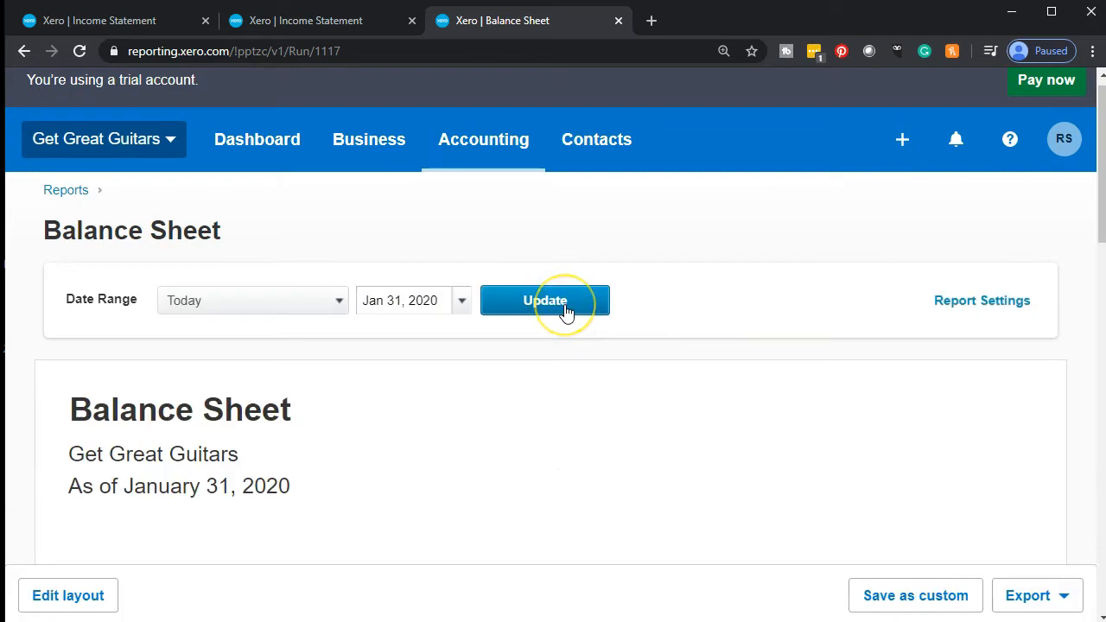
Examine the Balance Sheet's assets, liabilities and equity, focusing on the long-term note payable
scroll(567, 312, down, 6)
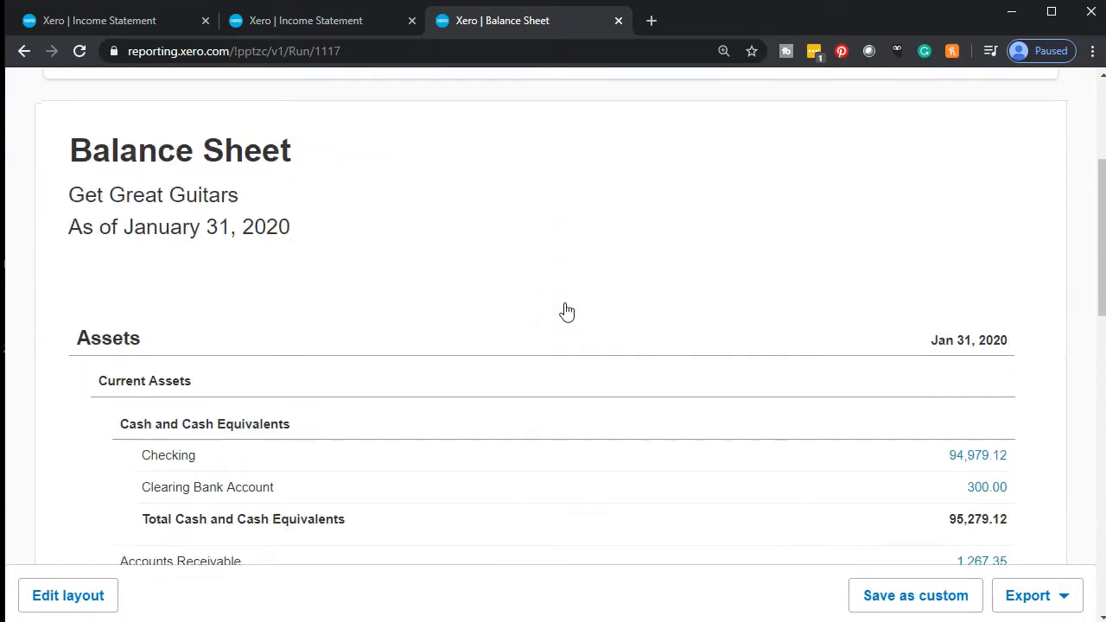
scroll(567, 312, down, 6)
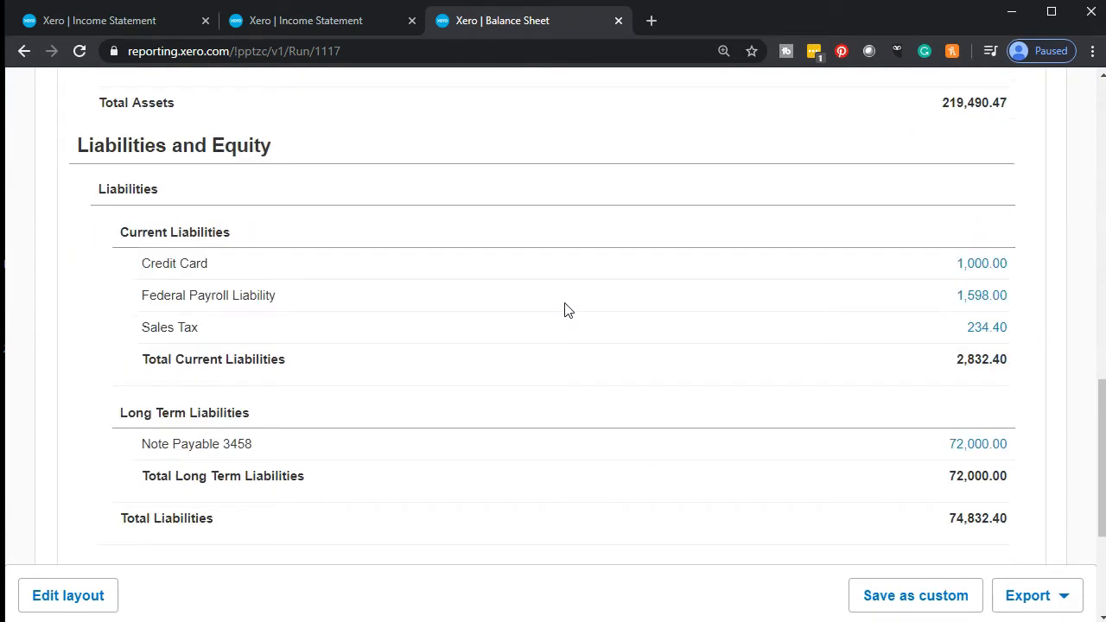
scroll(630, 348, down, 1)
scroll(889, 373, down, 1)
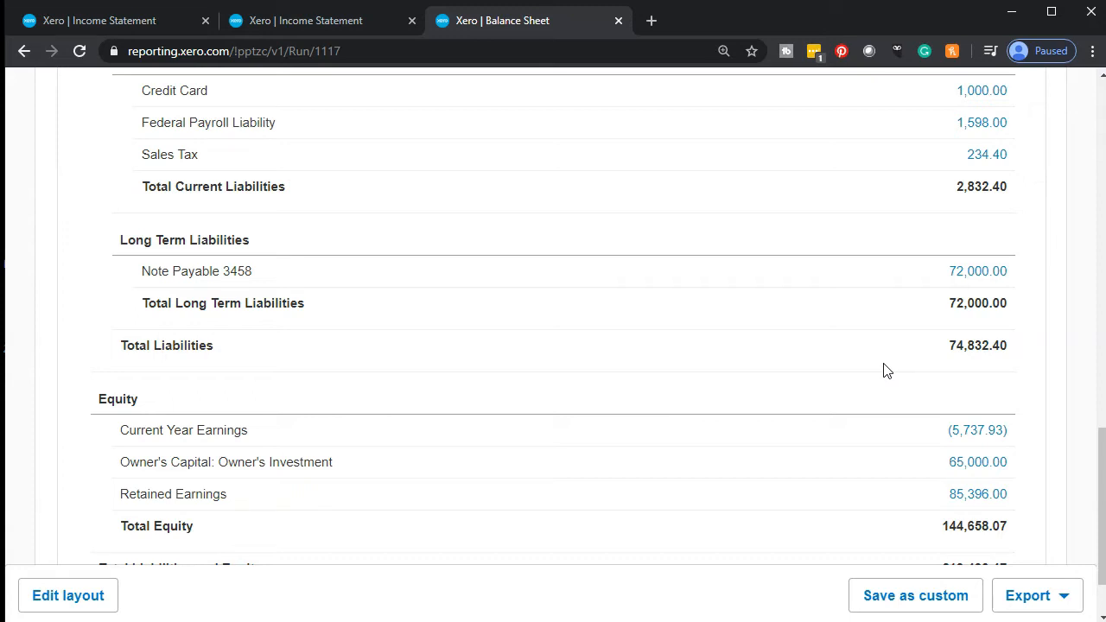
Switch to Excel and examine the loan terms, payment formula and amortization table on the Loan 1 Practrice sheet
key(alt+Tab)
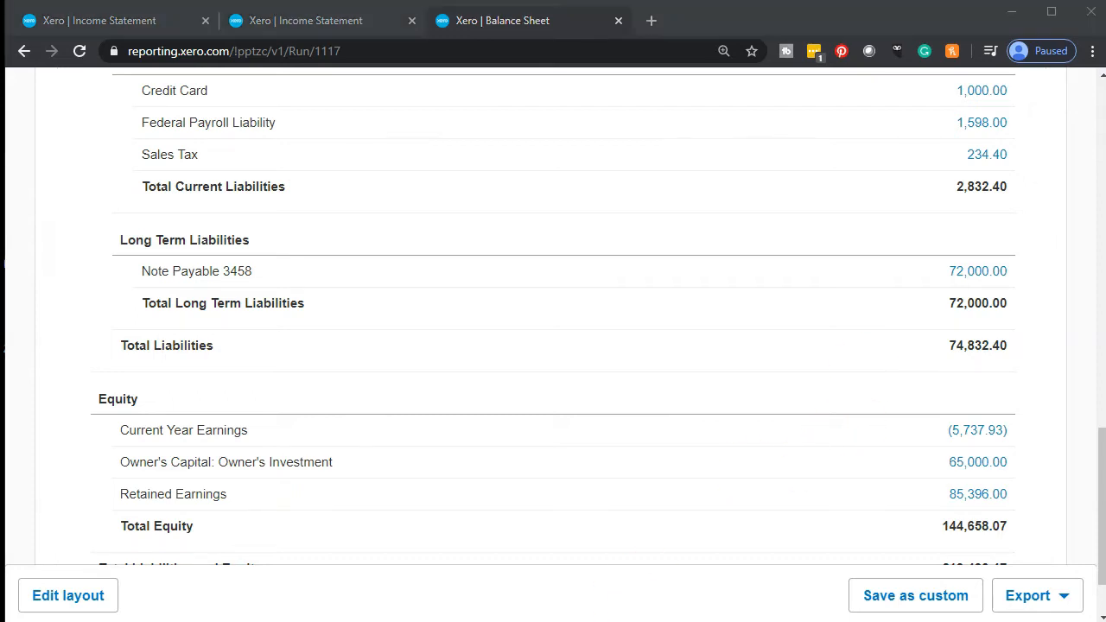
click(185, 415)
scroll(152, 420, up, 1)
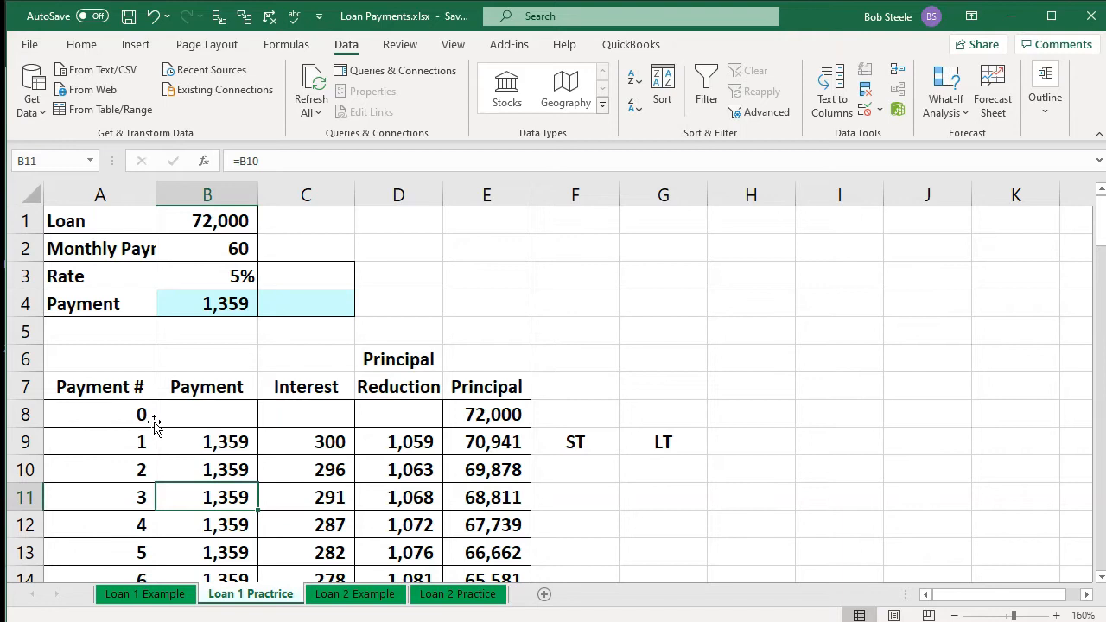
scroll(153, 420, down, 1)
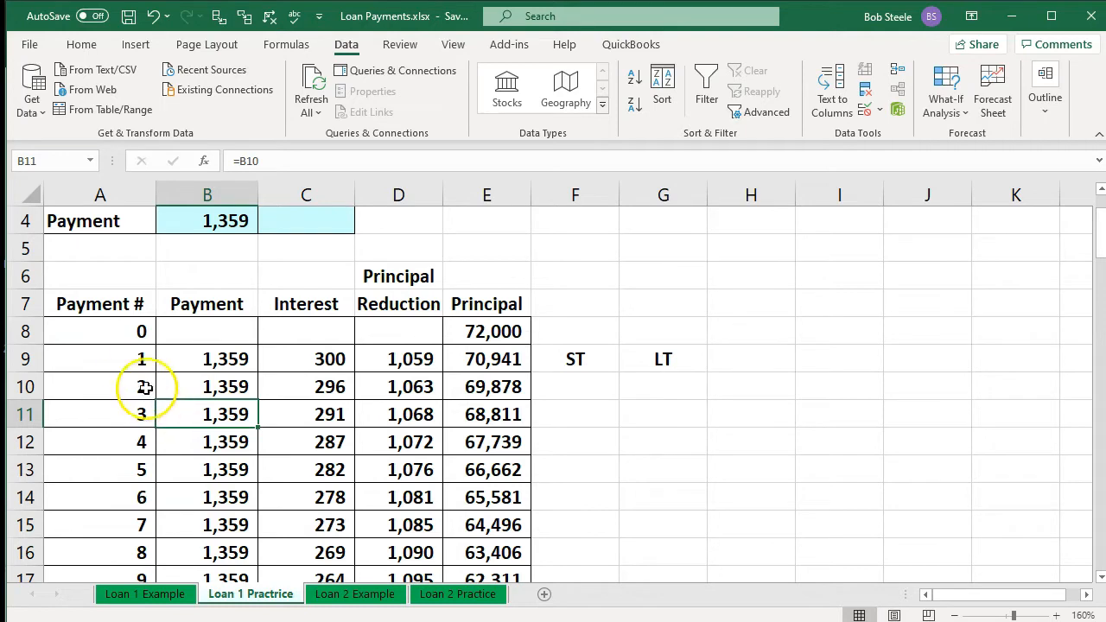
scroll(126, 362, up, 1)
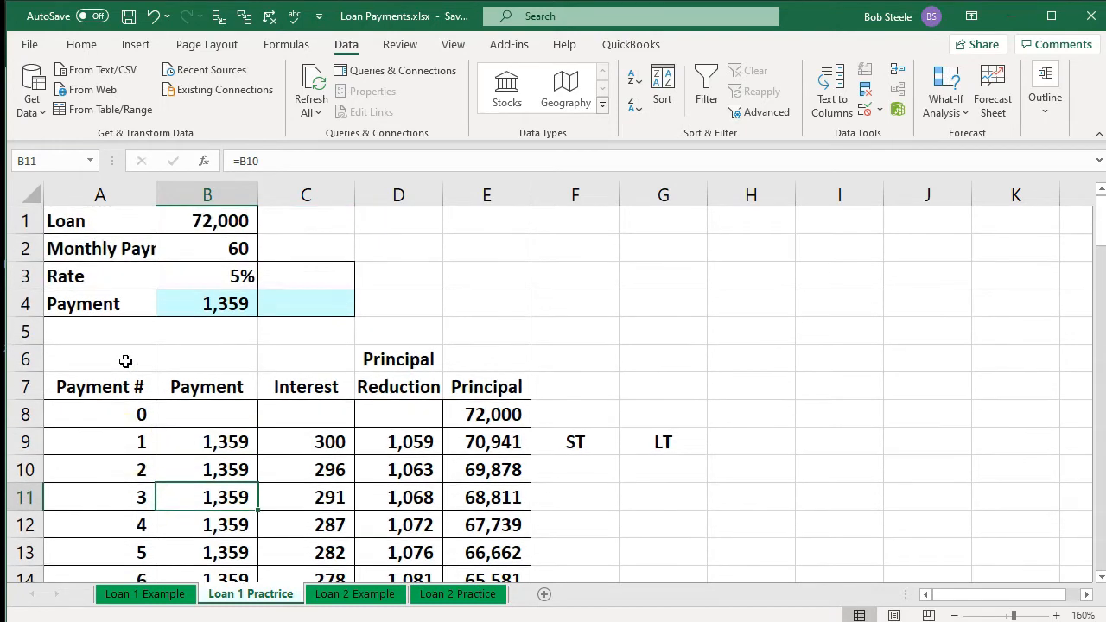
click(205, 328)
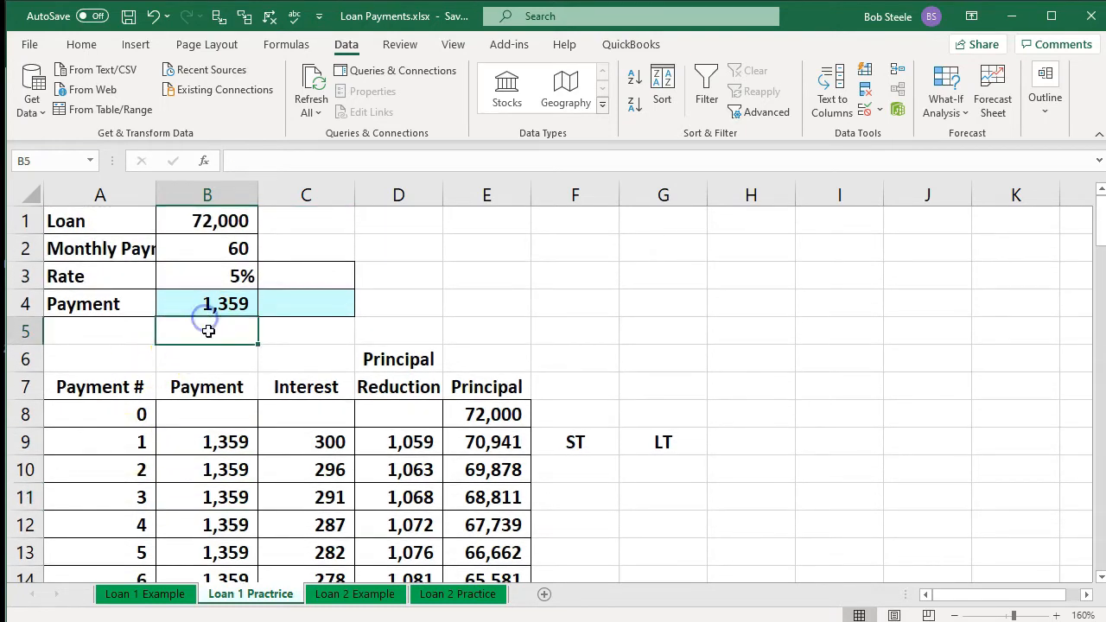
click(208, 294)
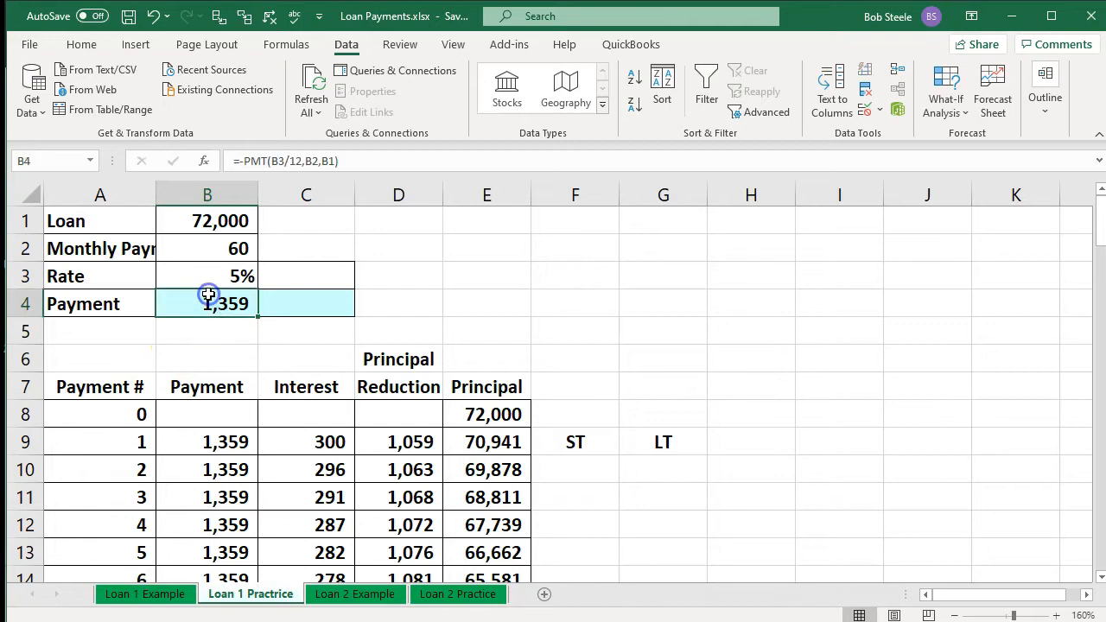
Fill the payment 1 row of the amortization table, A9:E9, with light green
click(118, 442)
drag(117, 441, 446, 440)
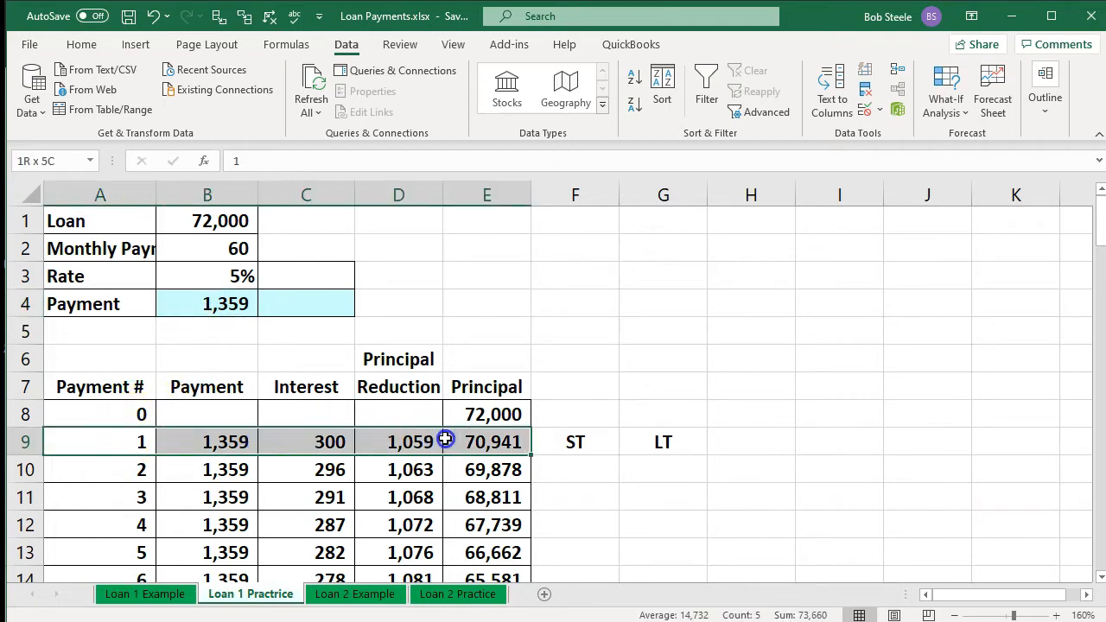
right_click(449, 439)
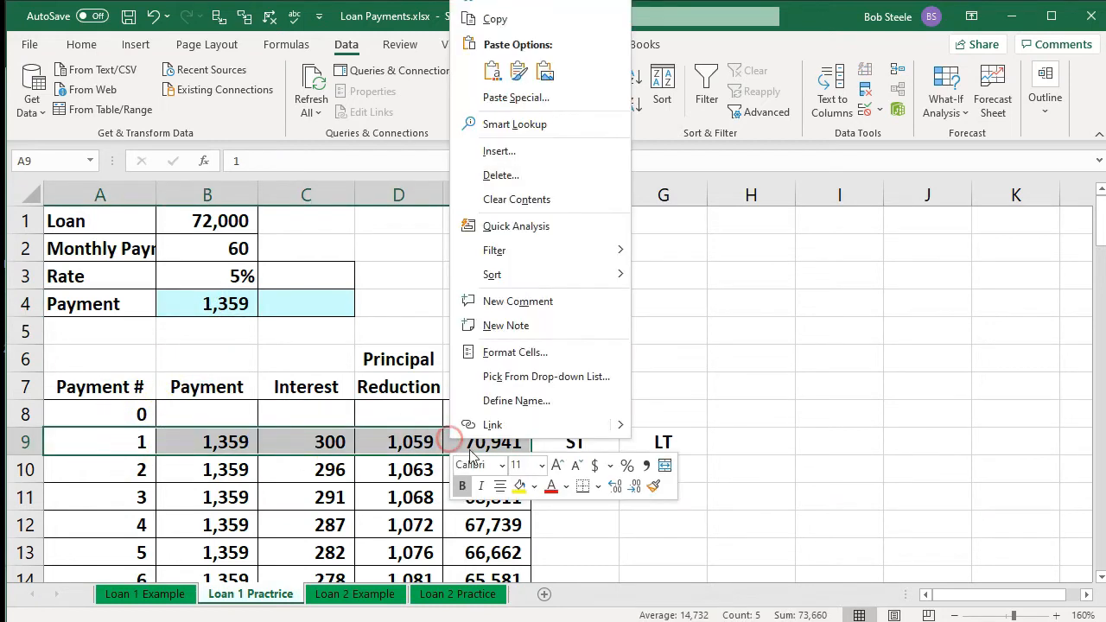
click(535, 487)
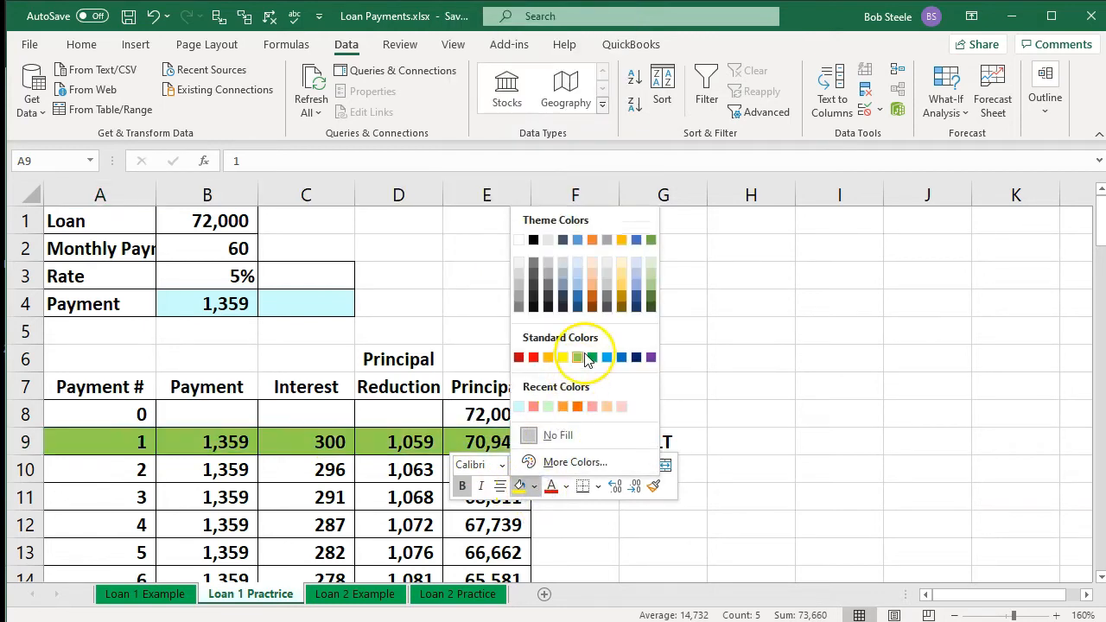
click(583, 361)
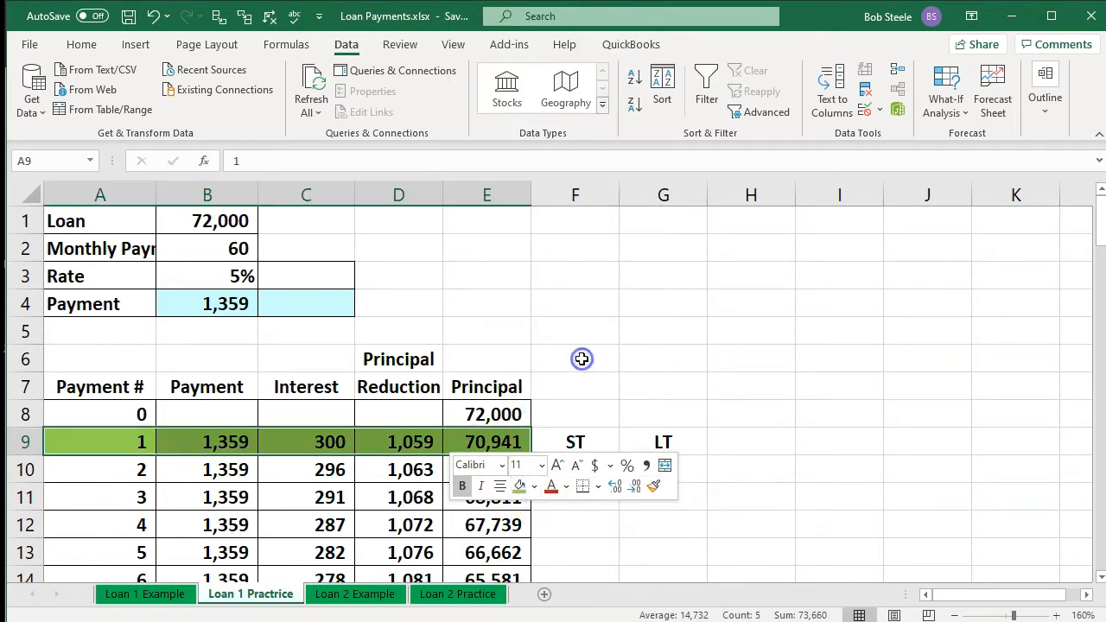
Inspect the payment, principal reduction and remaining principal for payment 1, and compare them with the note payable on the Xero Balance Sheet
click(293, 446)
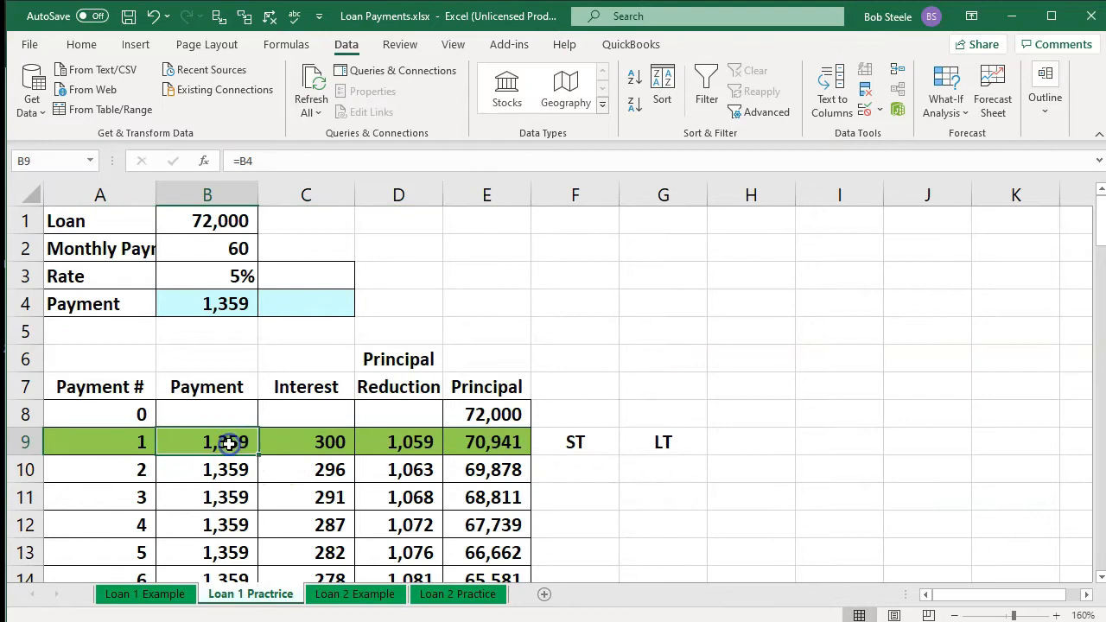
click(380, 445)
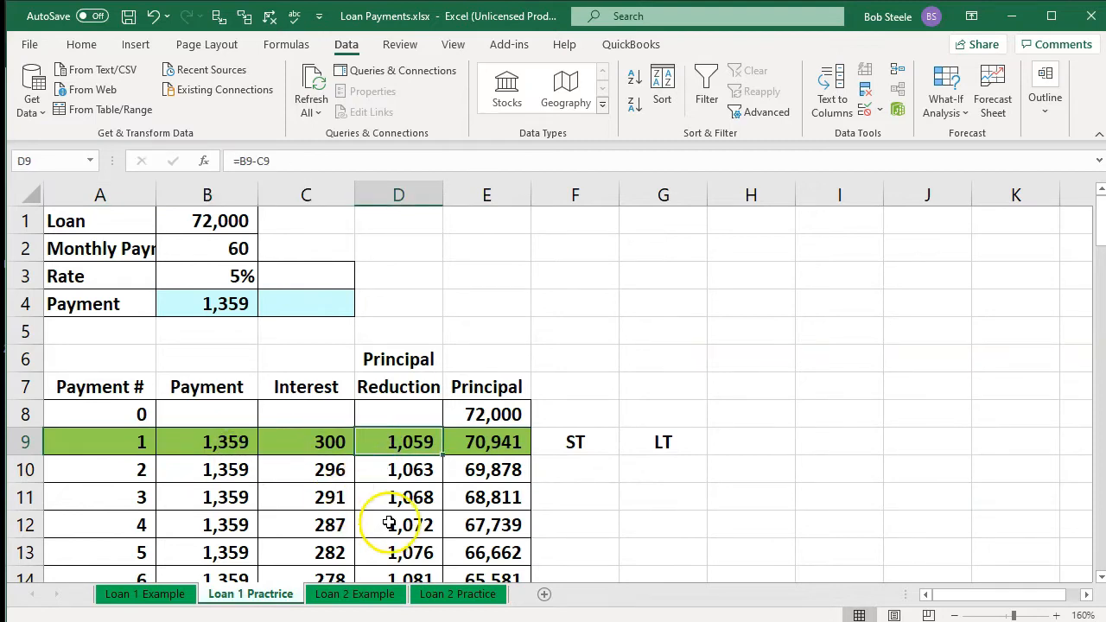
click(475, 445)
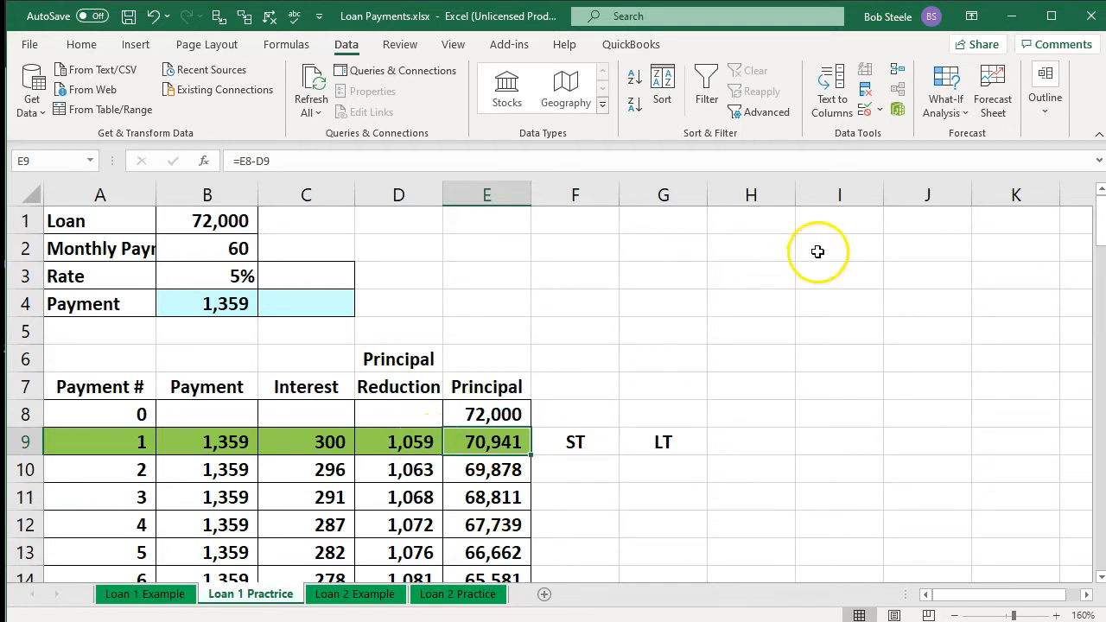
click(1013, 21)
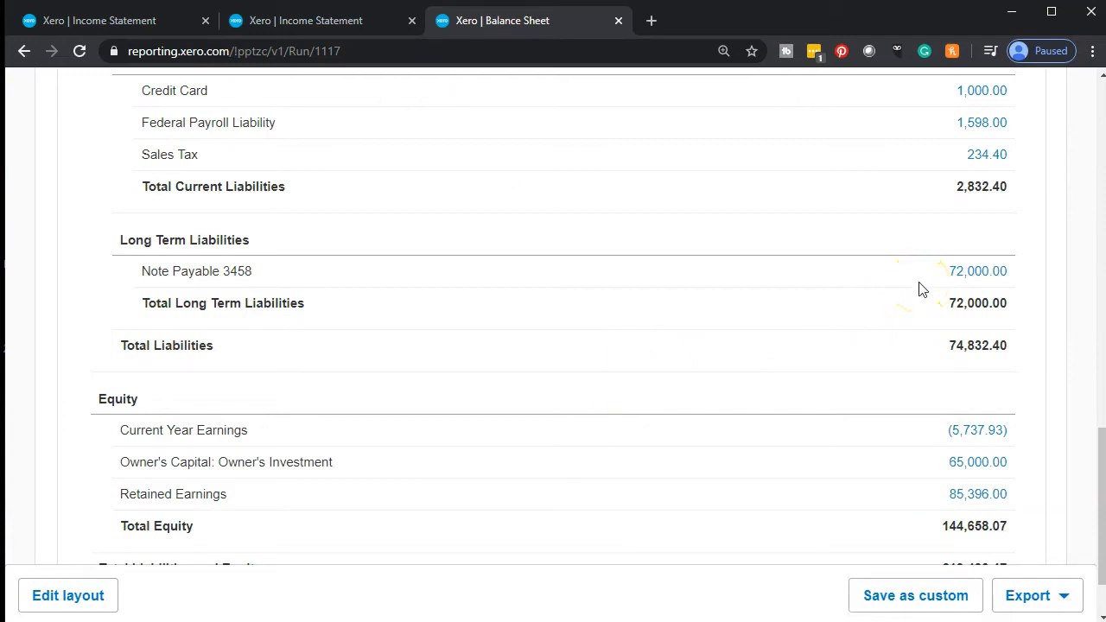
key(alt+Tab)
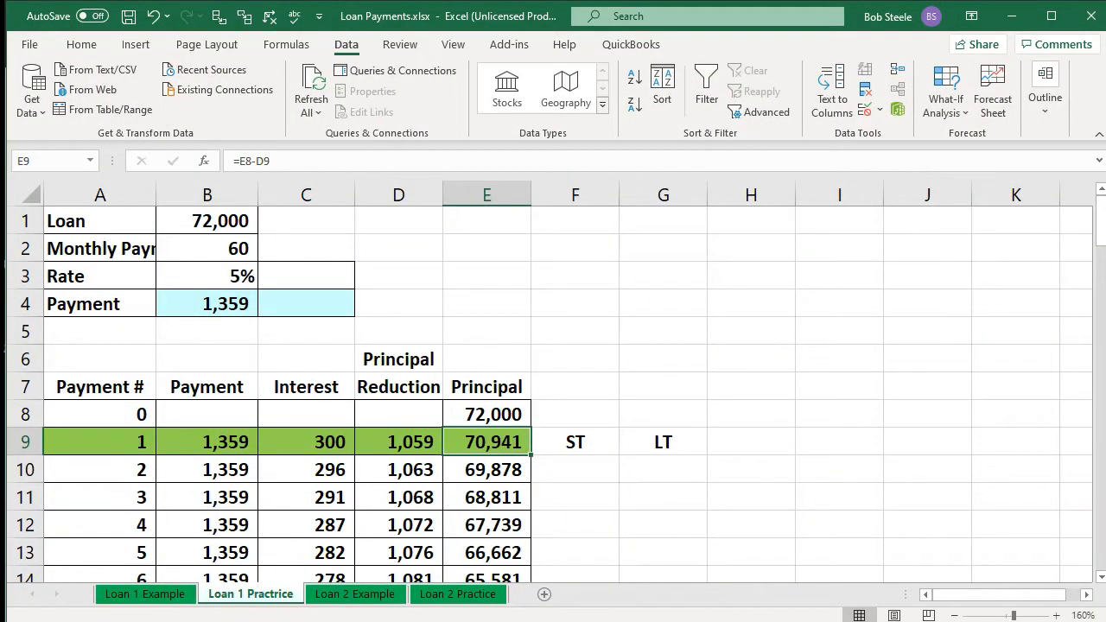
key(alt+Tab)
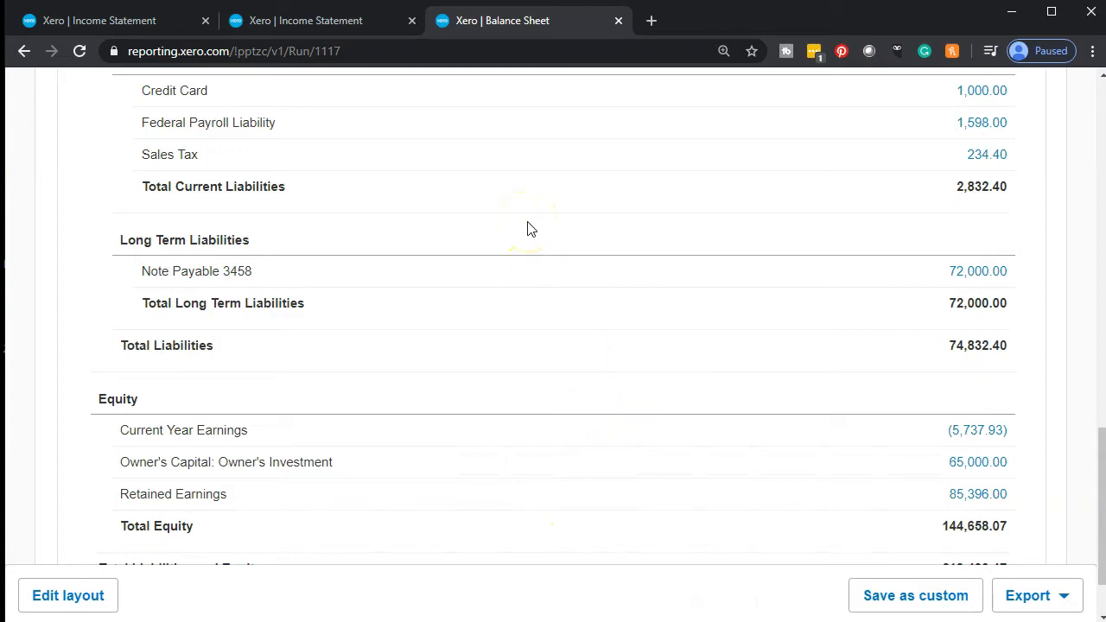
Review the Balance Sheet's current assets and the Income Statement's income, operating expenses and net income
scroll(529, 230, up, 8)
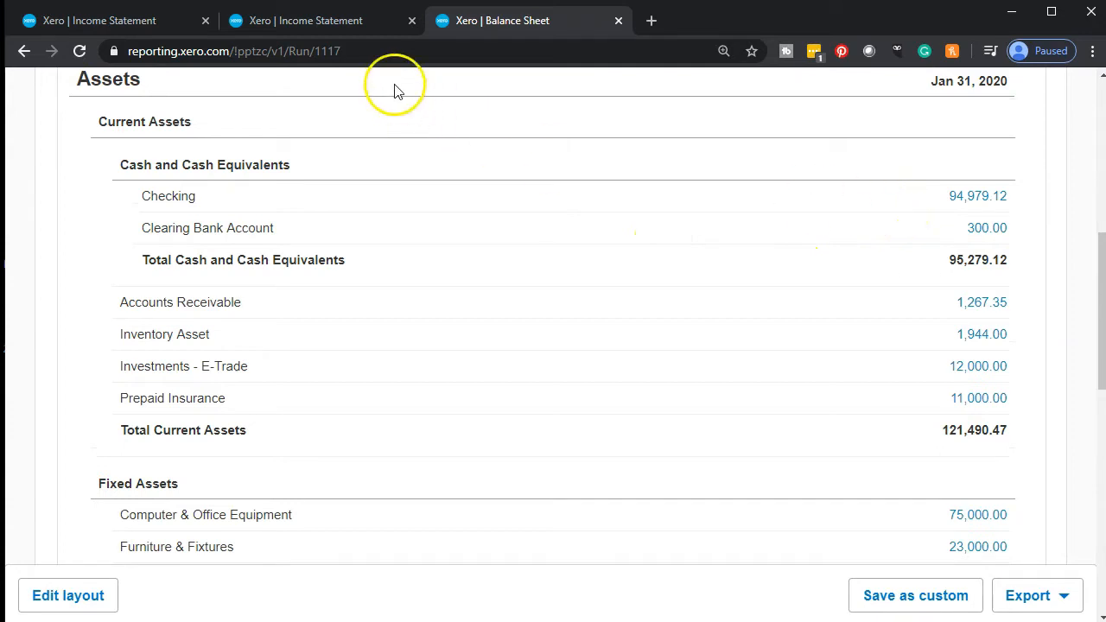
click(337, 22)
scroll(323, 285, down, 7)
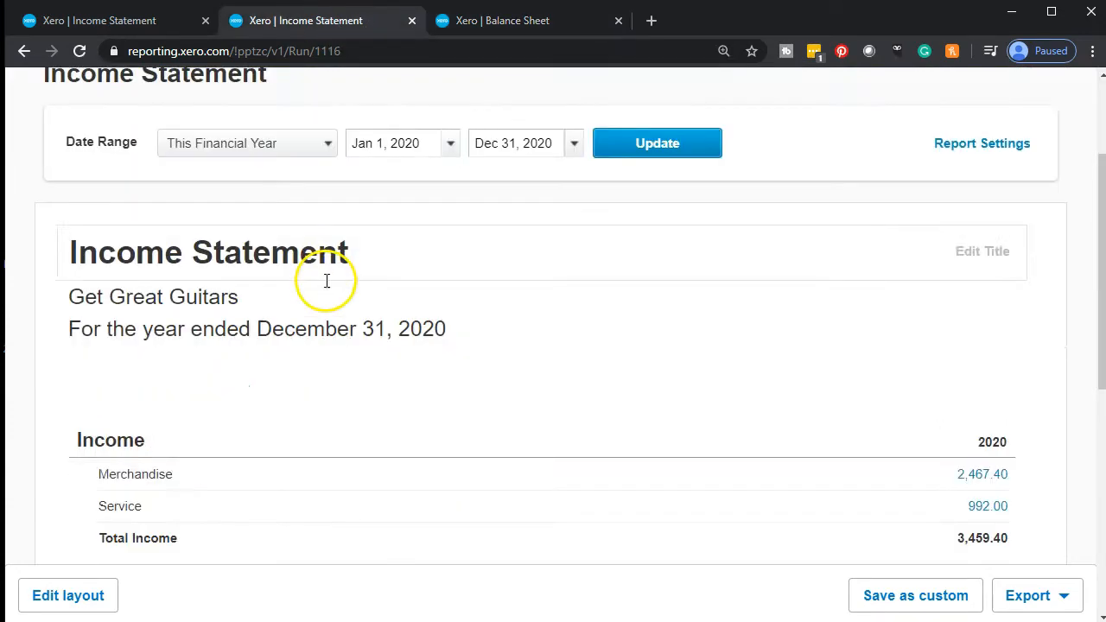
scroll(377, 395, down, 1)
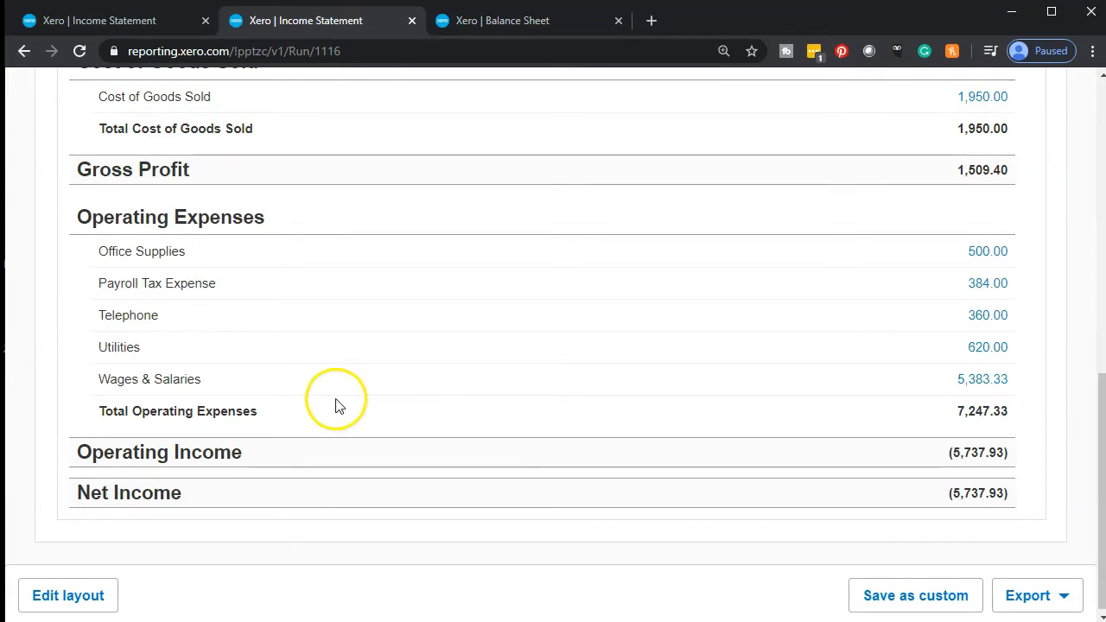
key(ctrl+Page_Up)
scroll(304, 453, down, 3)
scroll(301, 446, up, 9)
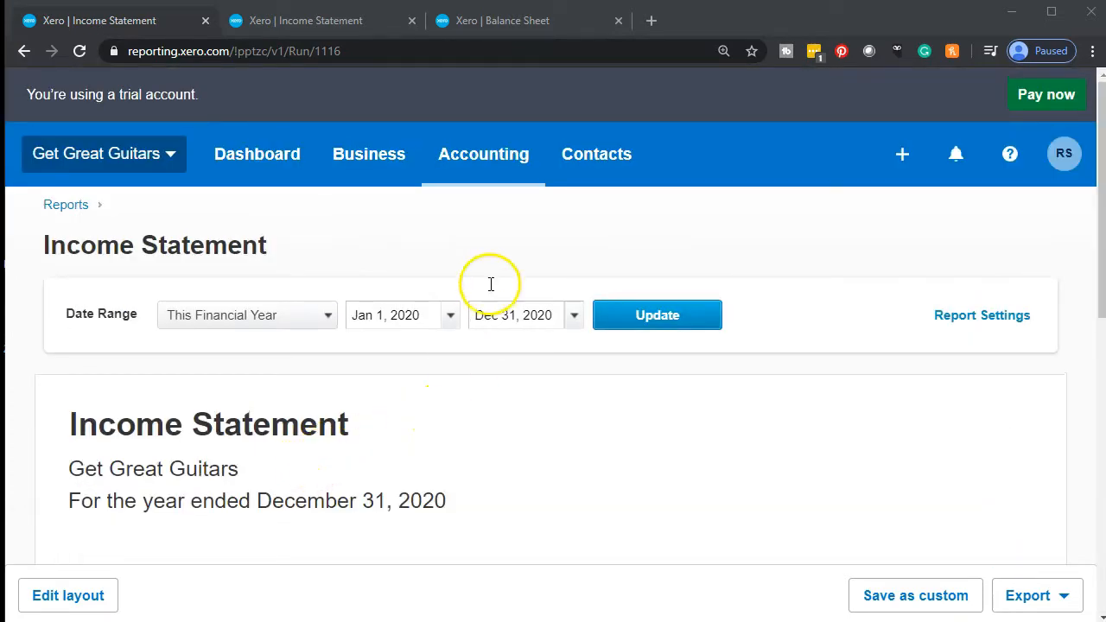
Update the Balance Sheet report to an as-of date of Feb 29, 2020
click(531, 22)
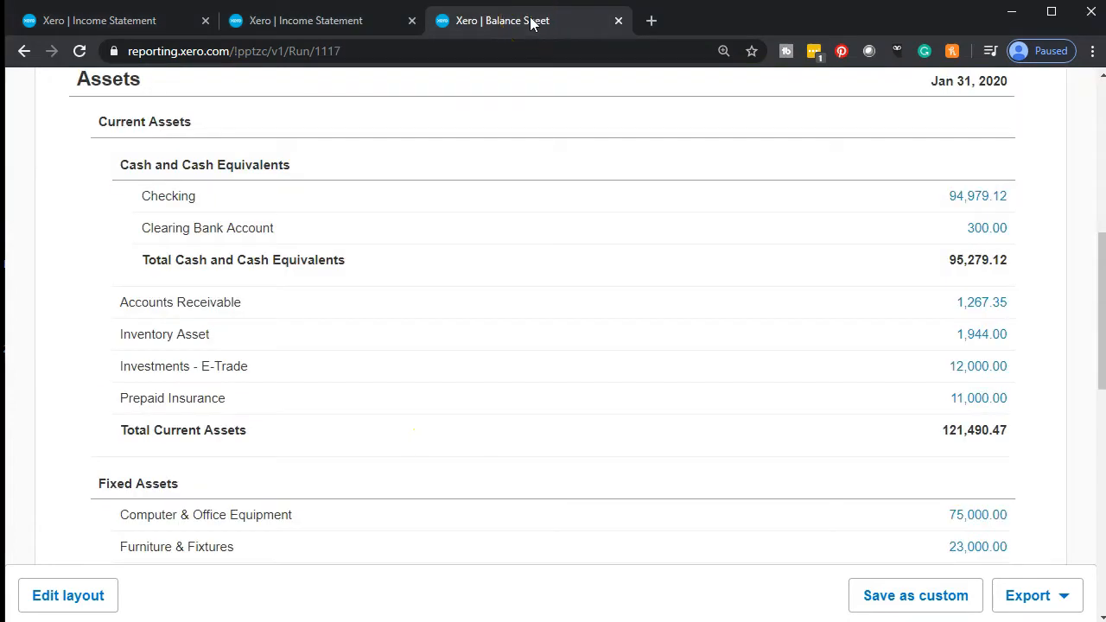
scroll(409, 375, up, 6)
click(463, 309)
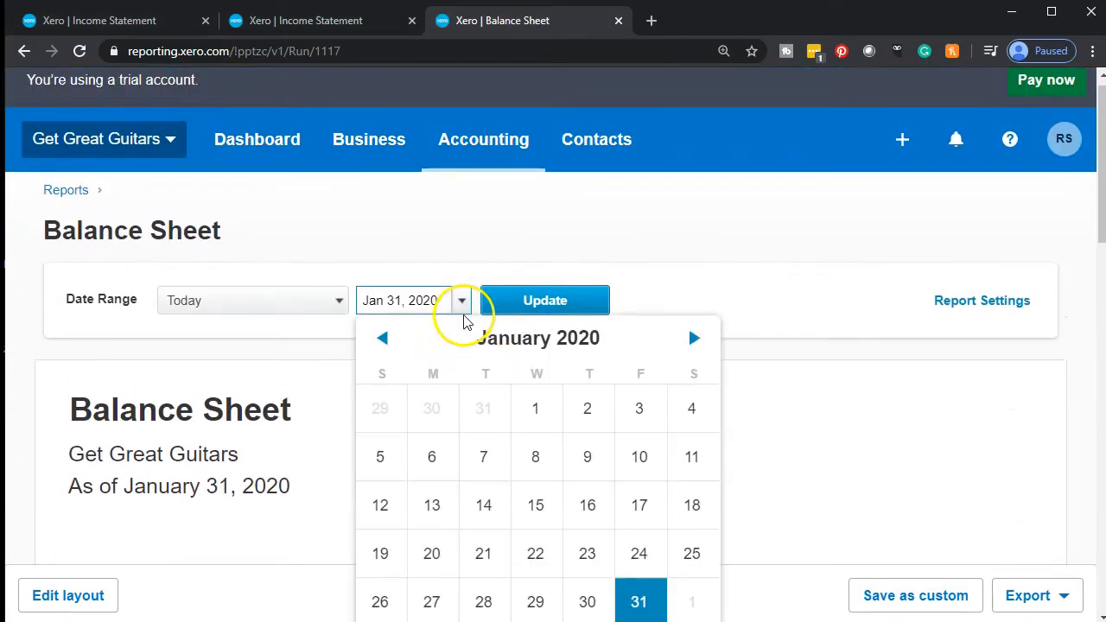
scroll(289, 360, down, 1)
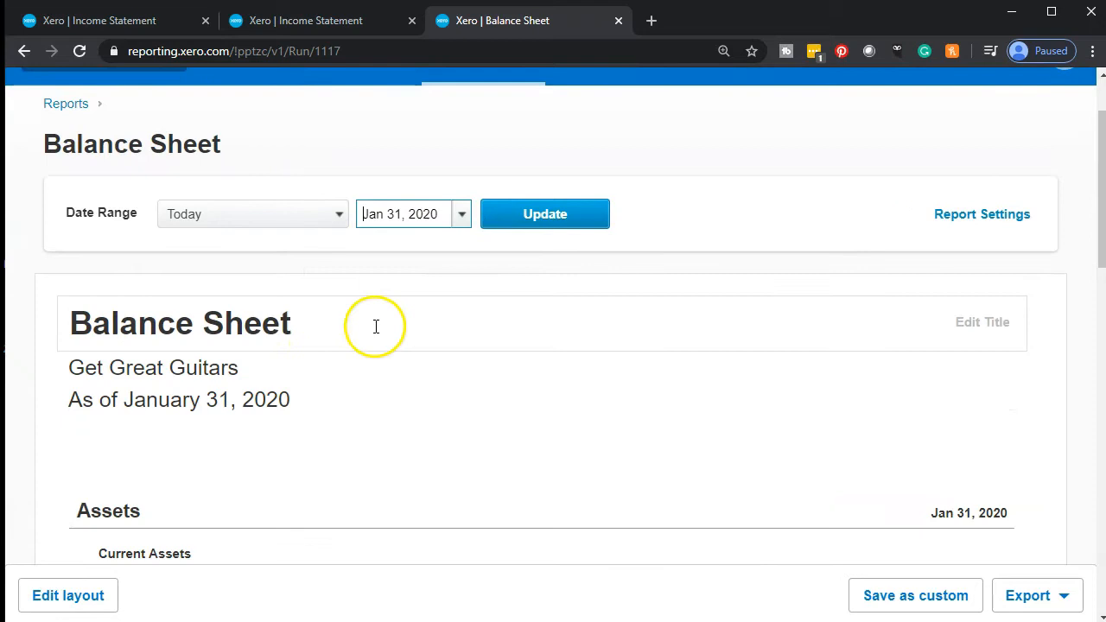
click(462, 215)
click(694, 252)
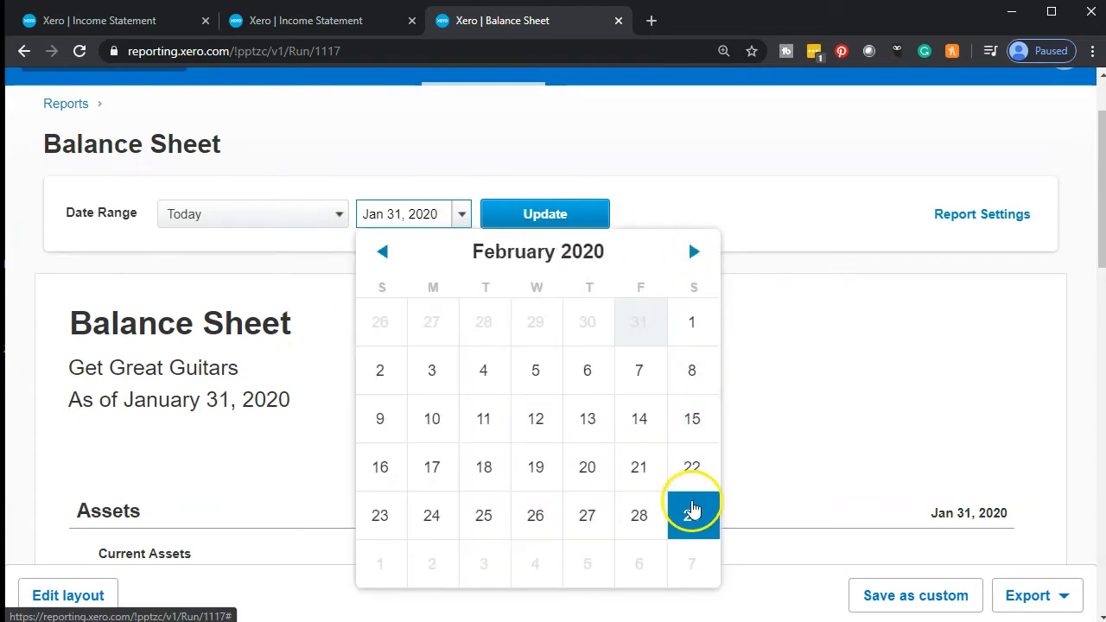
click(692, 501)
click(591, 225)
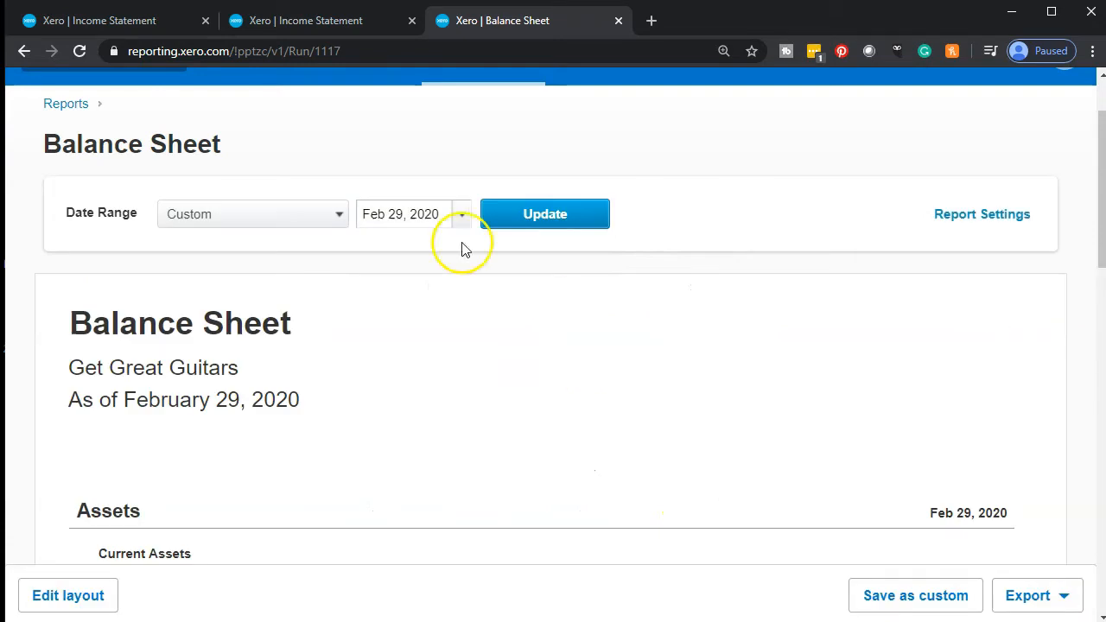
Create a new spend money transaction paid from the Checking bank account
click(121, 20)
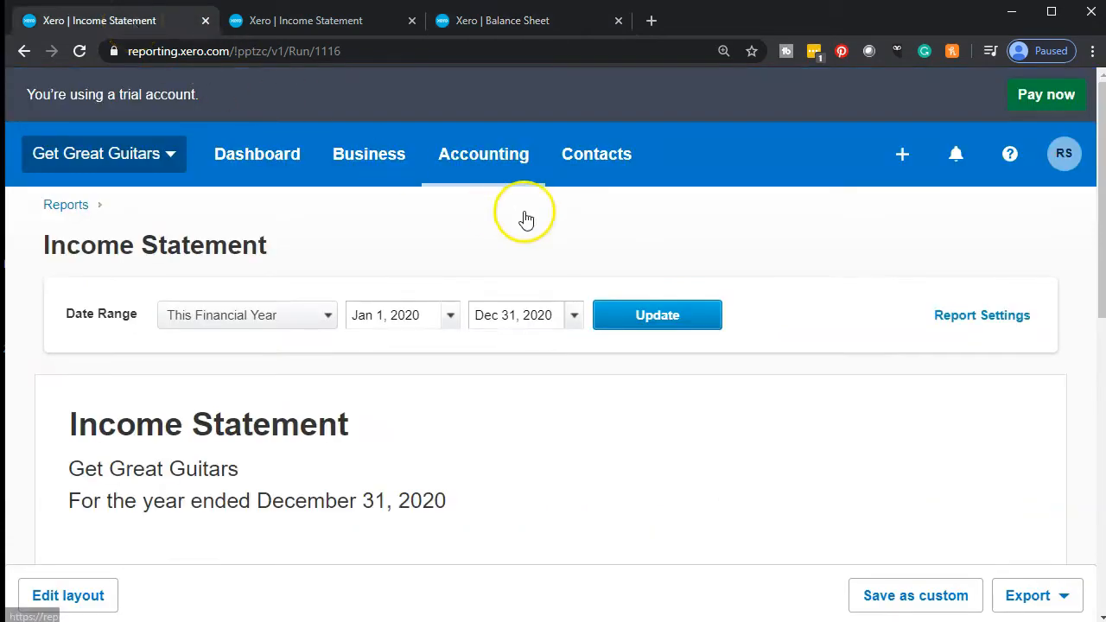
click(904, 165)
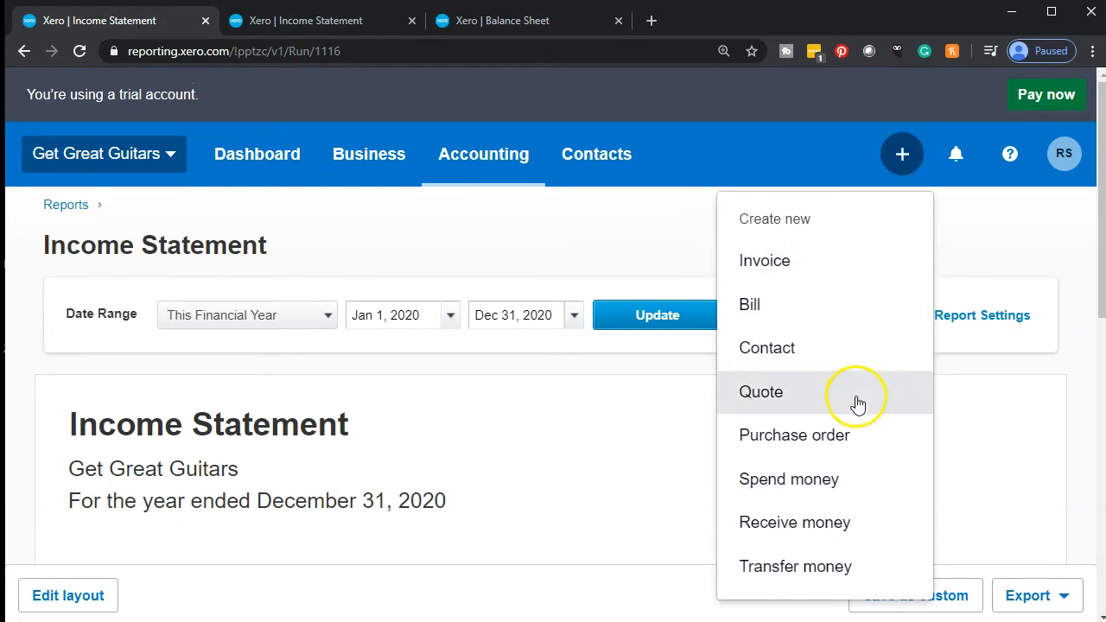
click(833, 481)
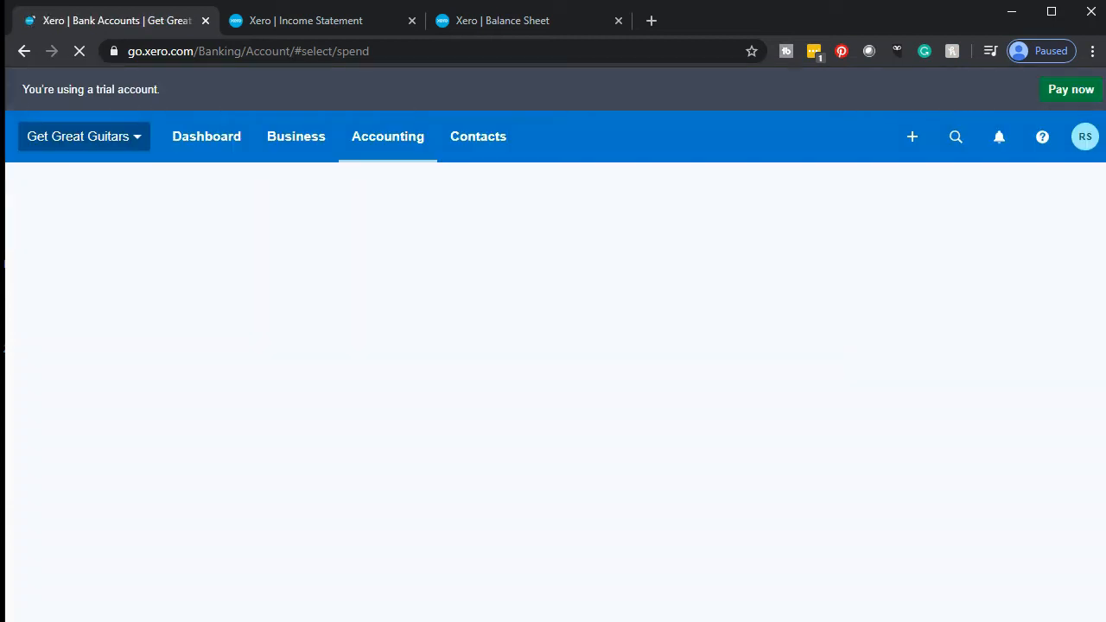
click(432, 441)
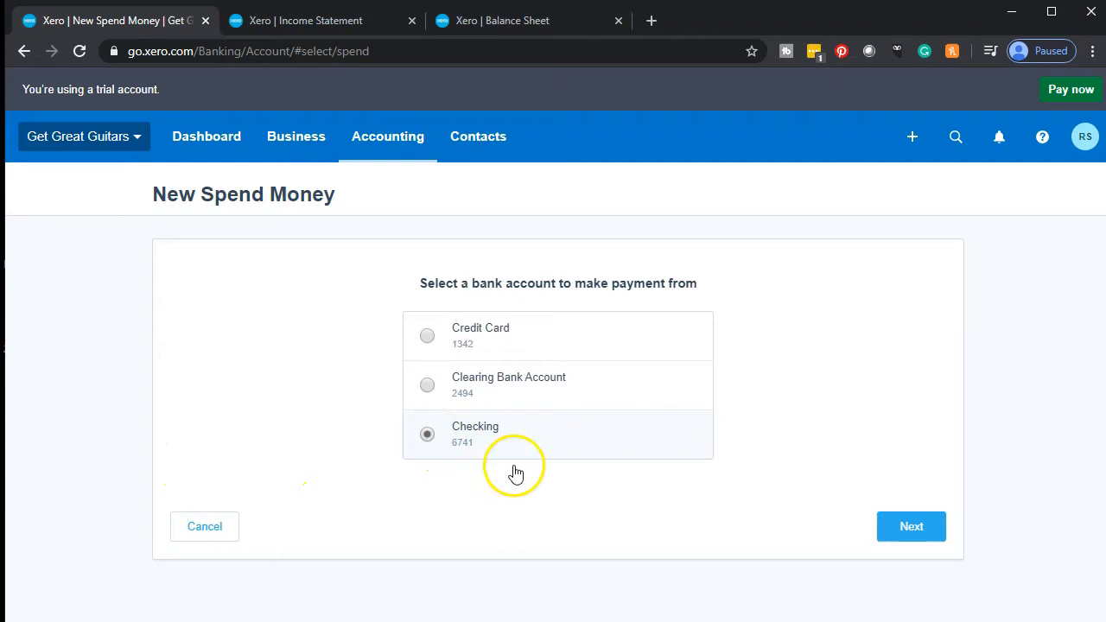
click(889, 524)
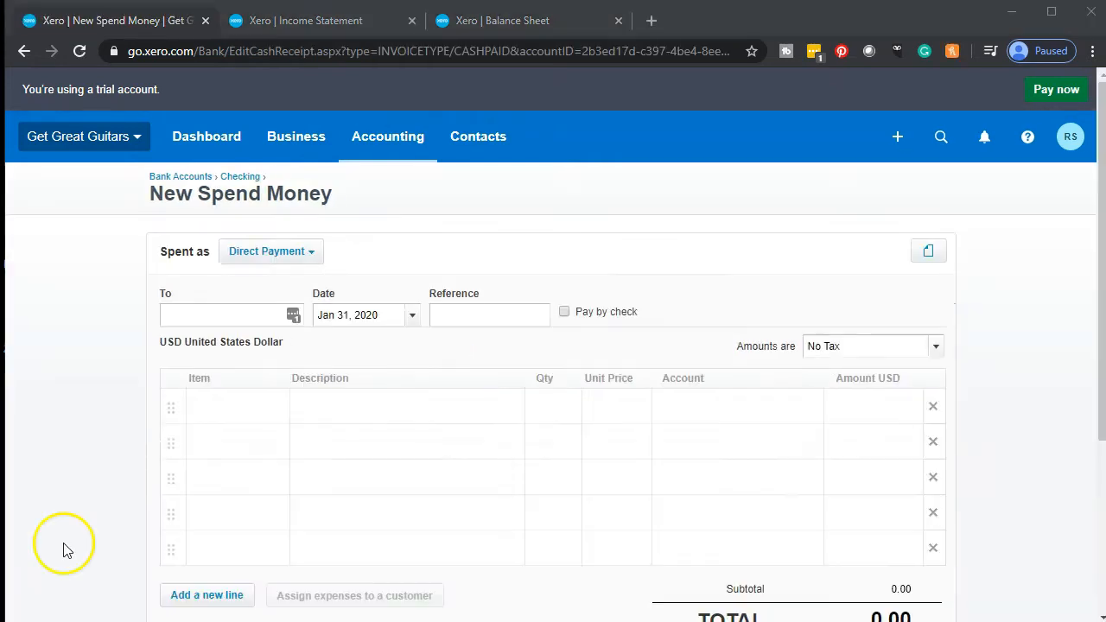
key(ctrl+plus)
key(ctrl+plus)
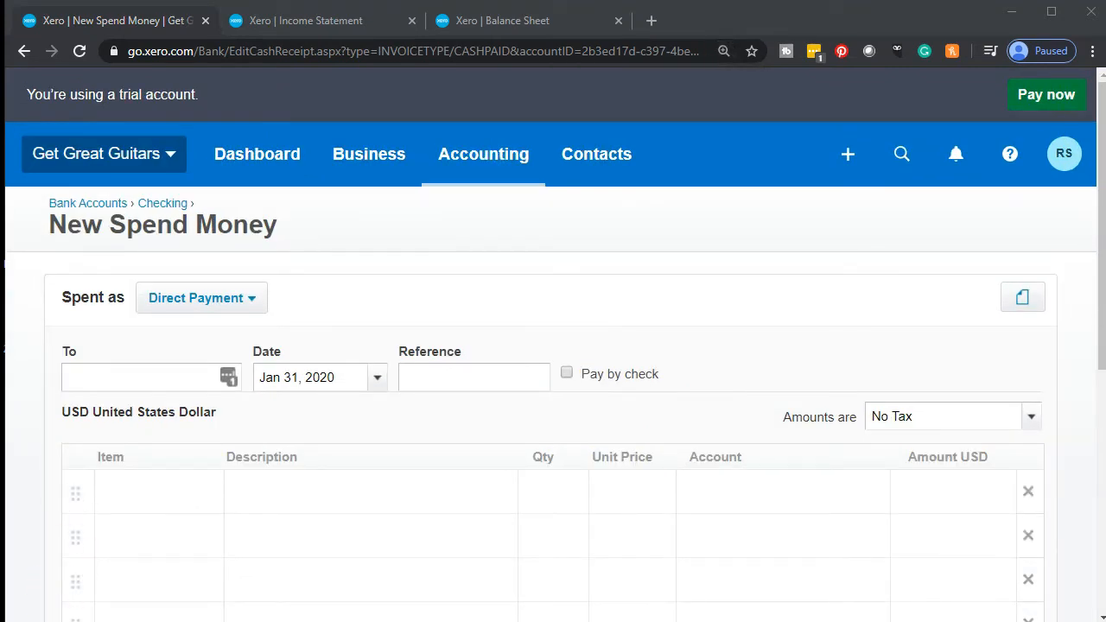
Set the date of the spend money transaction to Feb 1, 2020
click(377, 377)
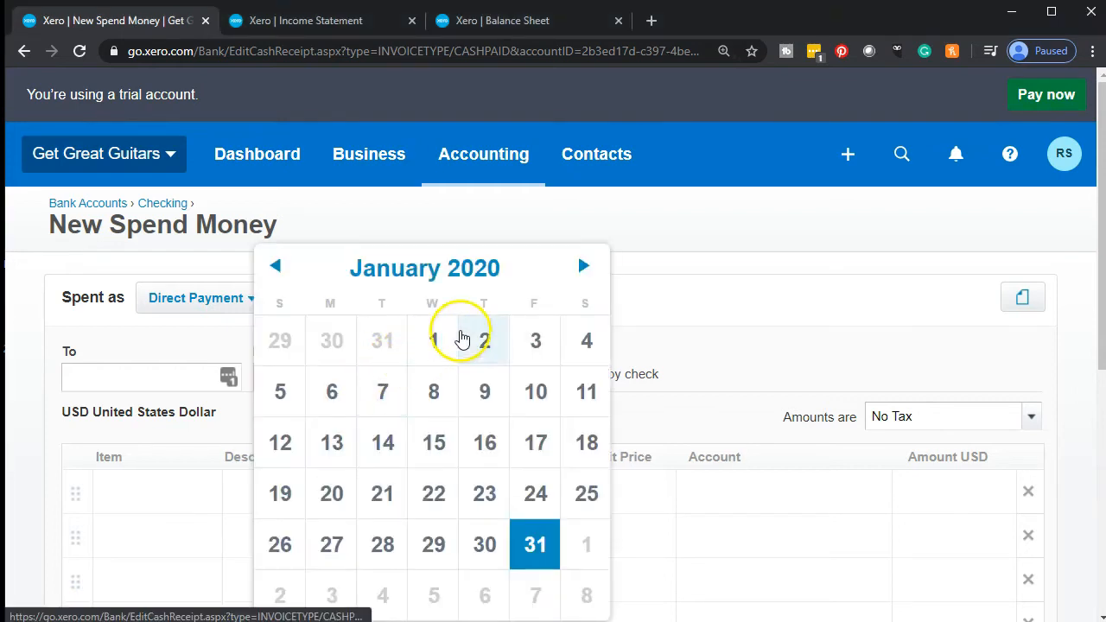
click(584, 270)
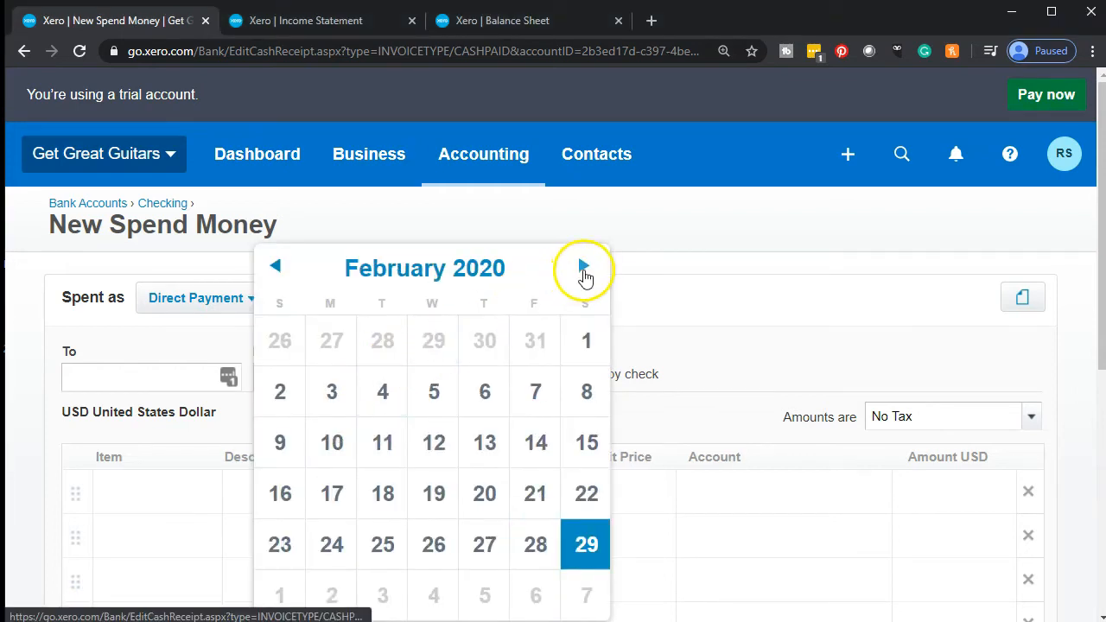
click(585, 341)
scroll(585, 343, down, 2)
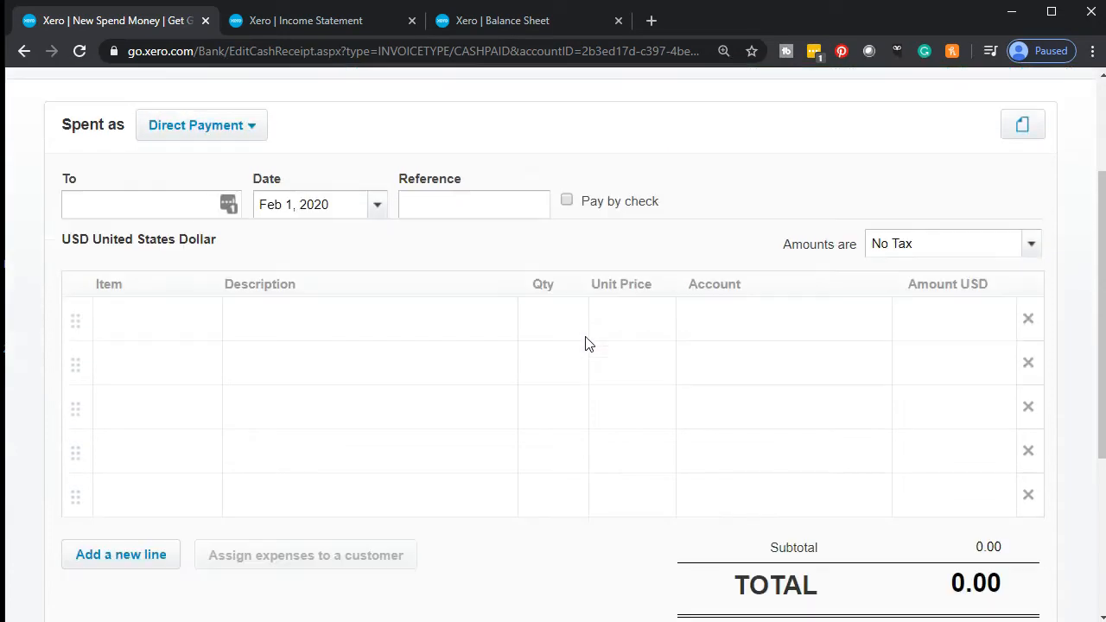
Describe the first line item as "Loan payment first" and give it a quantity of 1
click(296, 325)
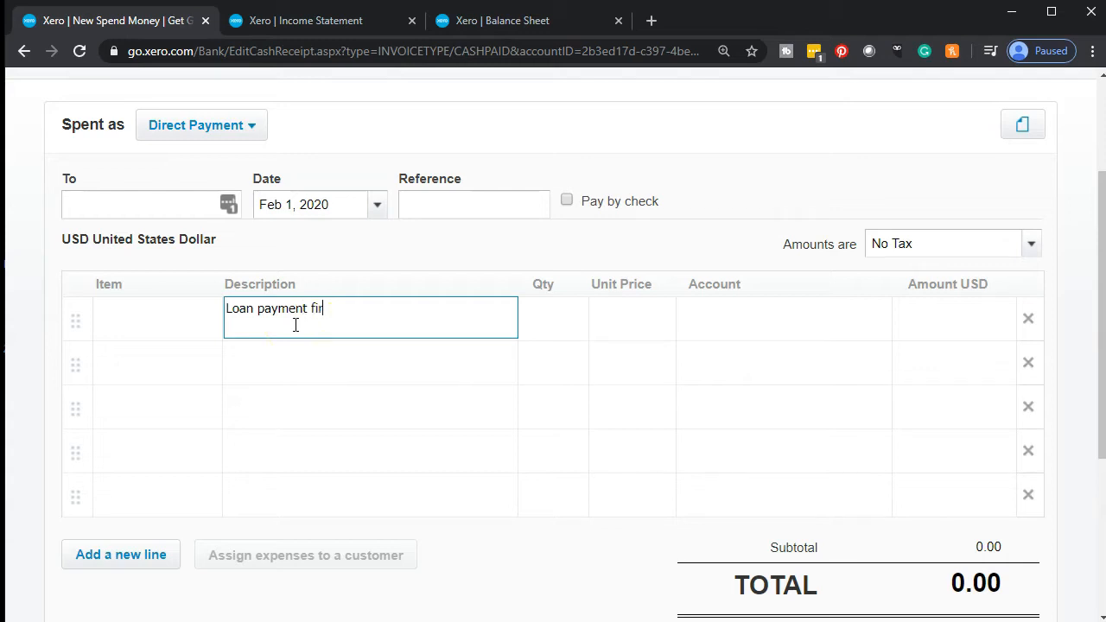
key(Tab)
text(1)
key(Tab)
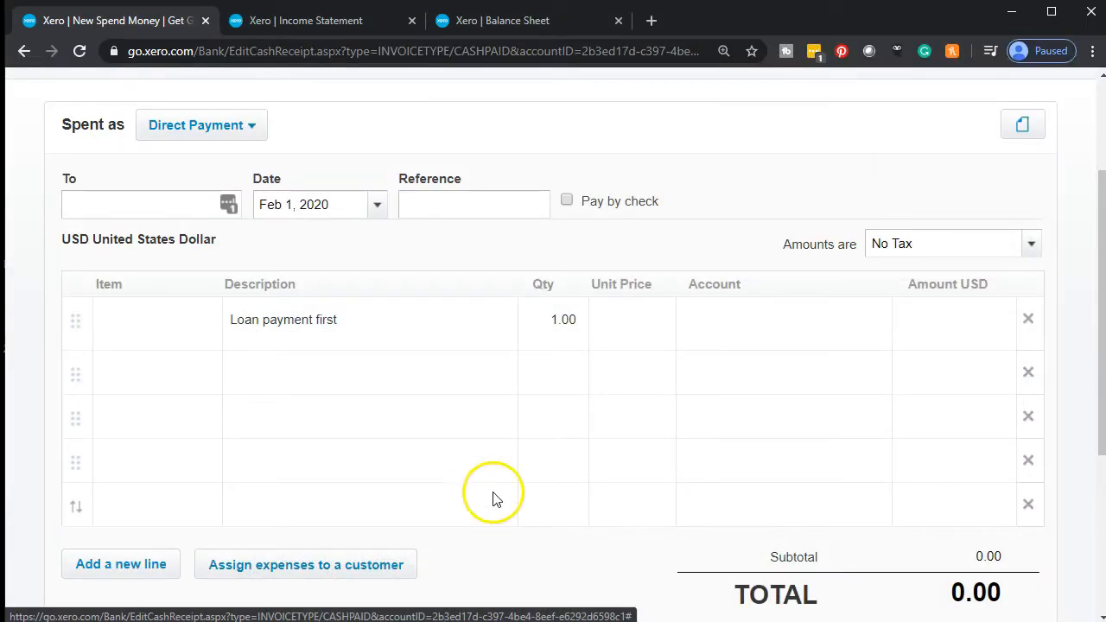
Look up payment 1's interest in the Excel amortization table and enter 300 as the first line's unit price in Xero
scroll(493, 499, up, 2)
scroll(333, 439, down, 2)
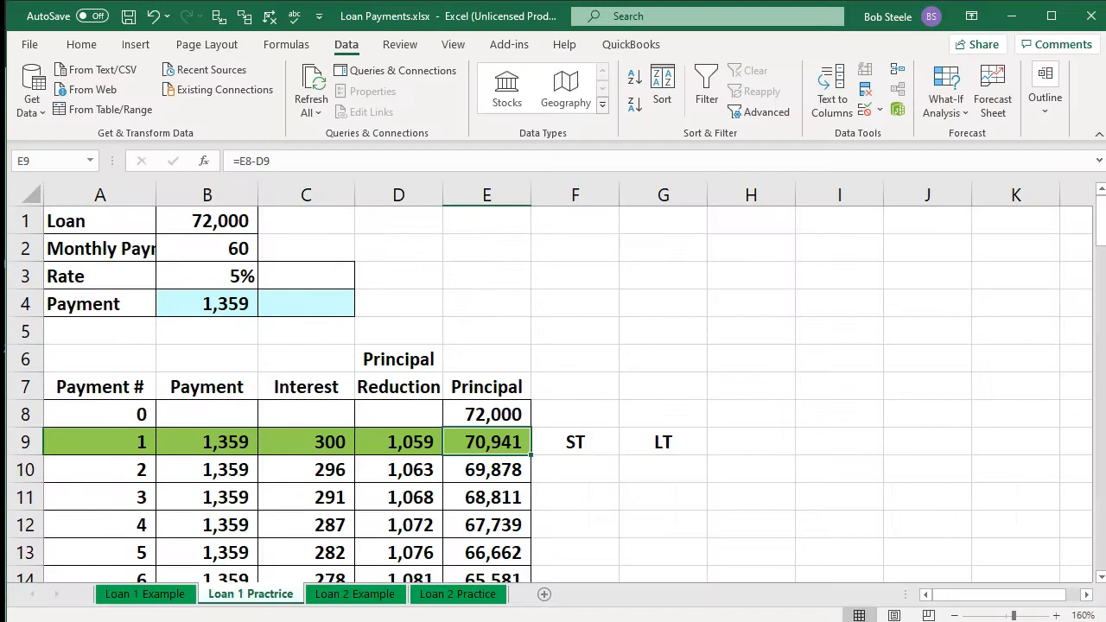
click(418, 528)
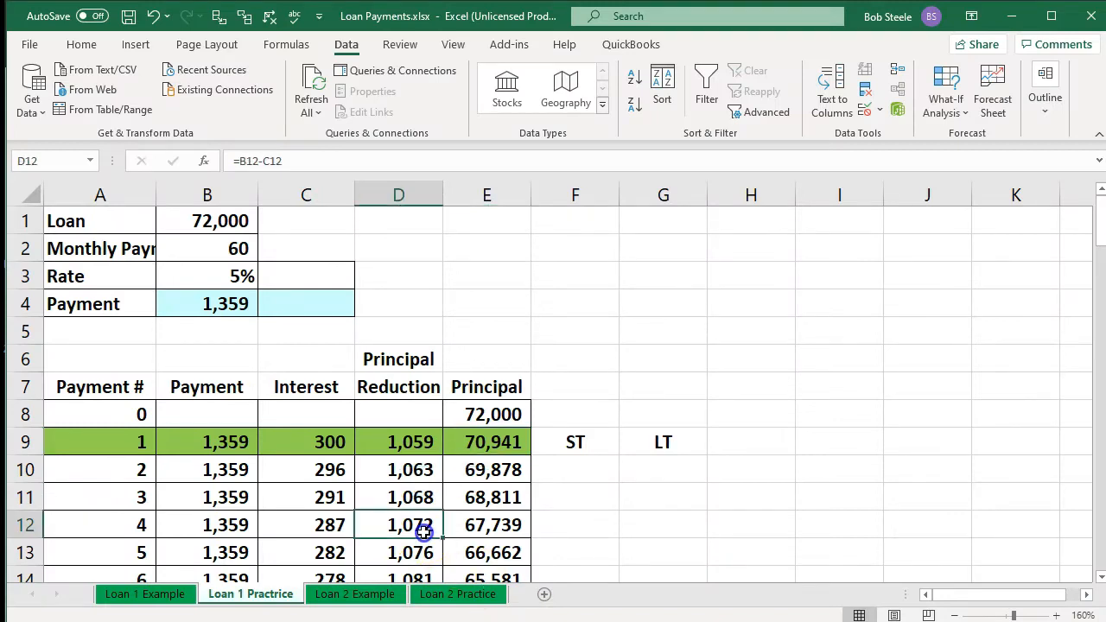
click(327, 441)
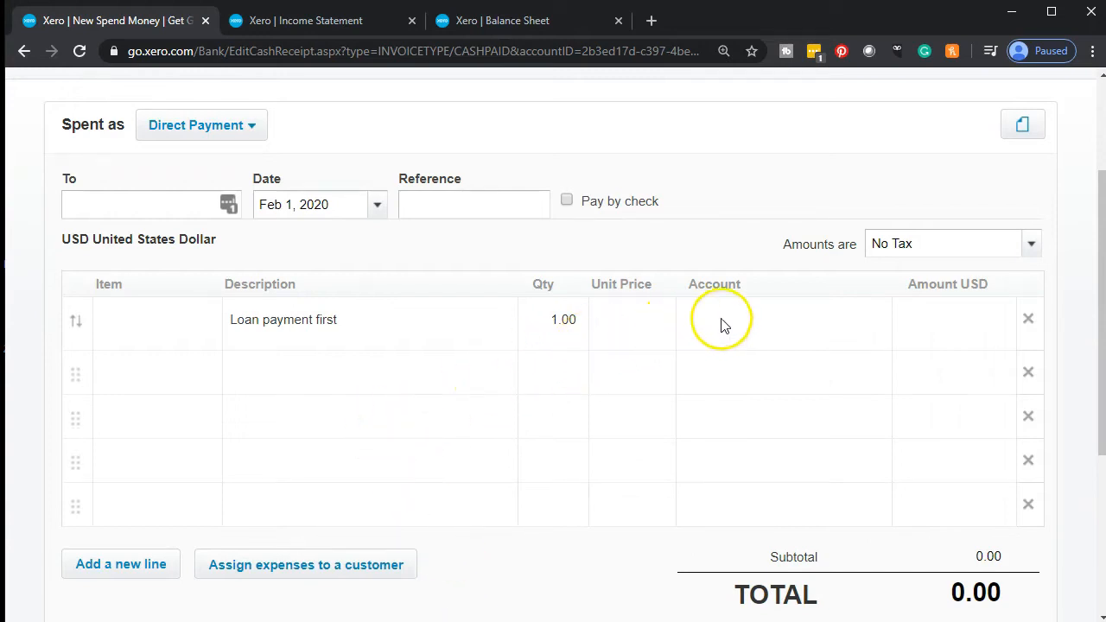
click(655, 318)
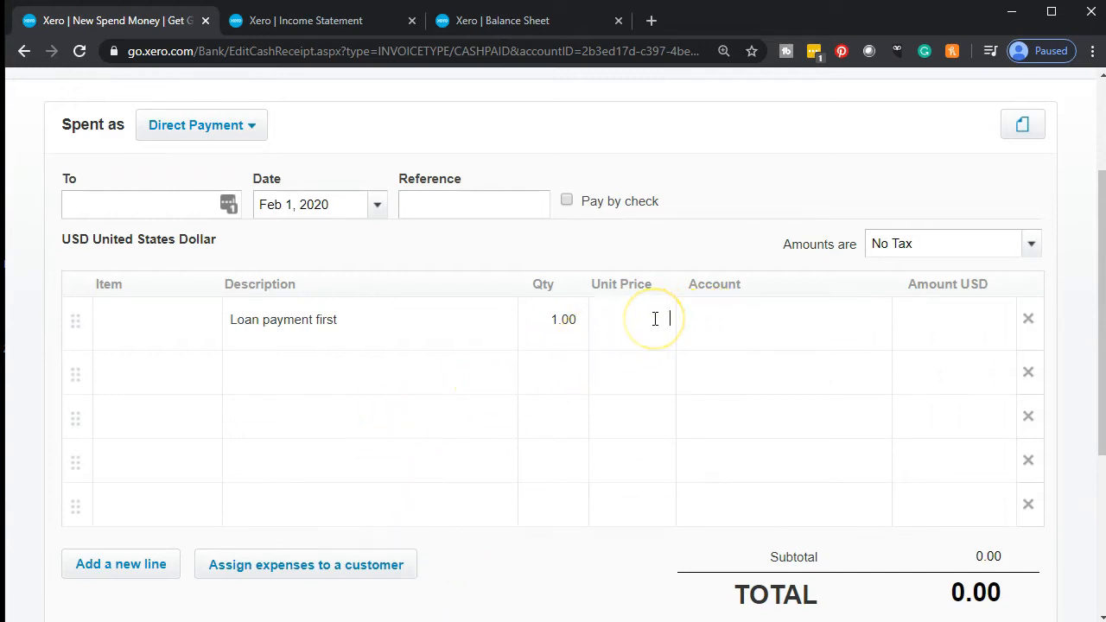
key(Tab)
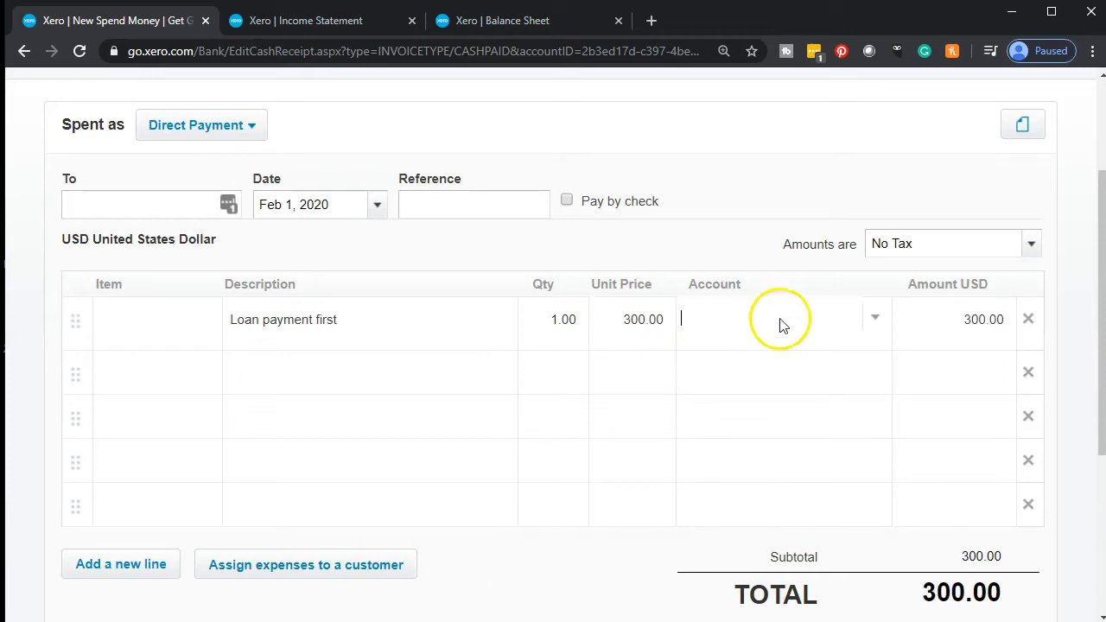
Search the account choices for the first line for an existing interest expense account
click(875, 321)
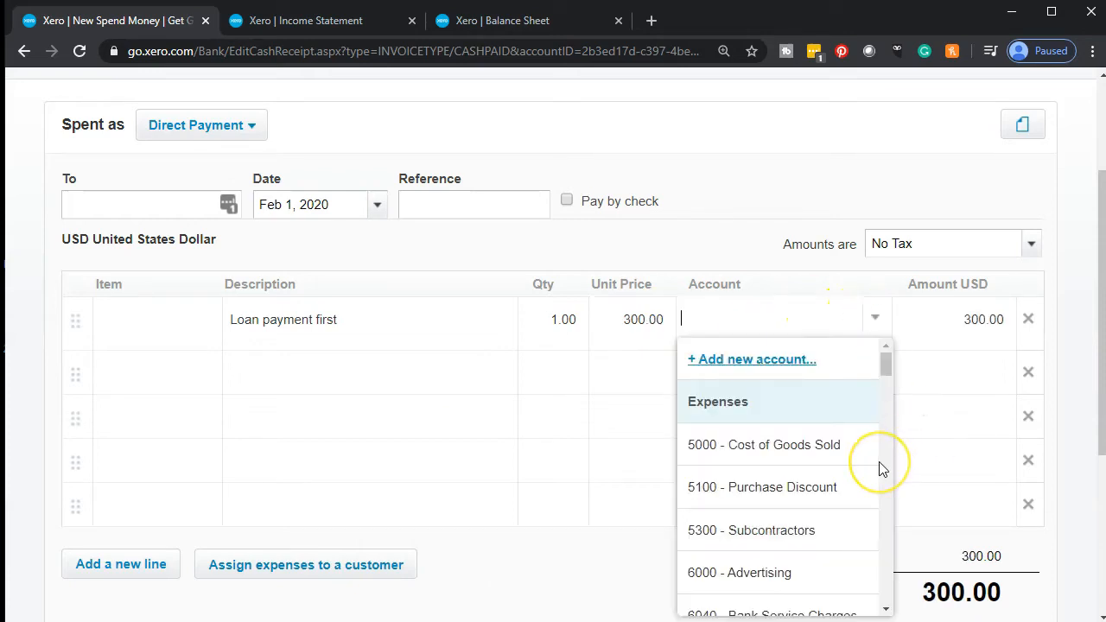
scroll(881, 469, down, 2)
scroll(881, 469, down, 5)
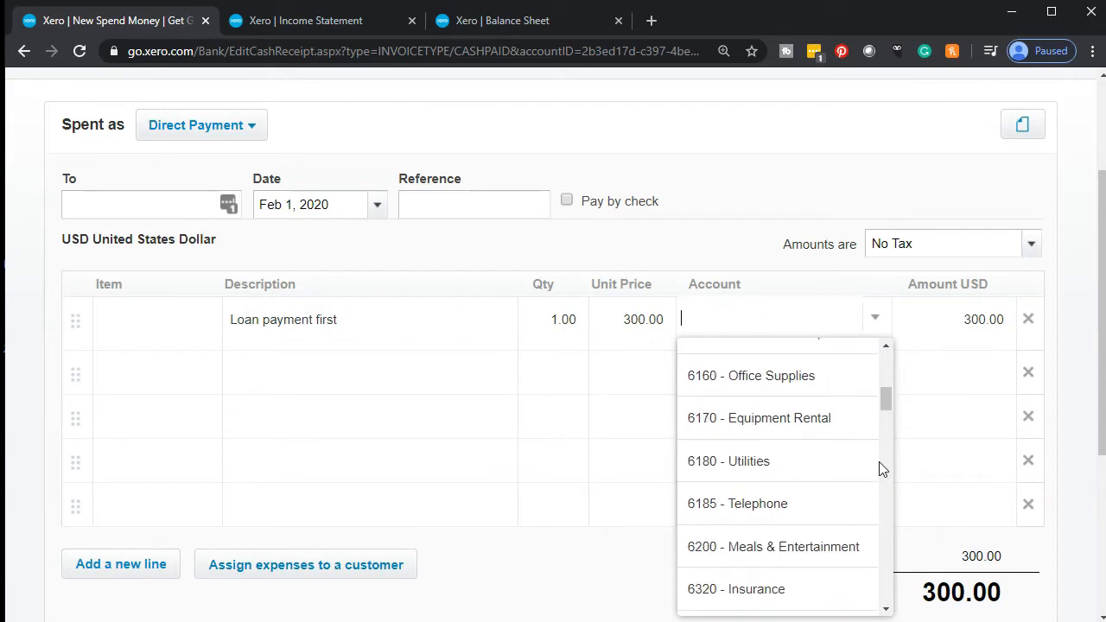
scroll(882, 469, down, 5)
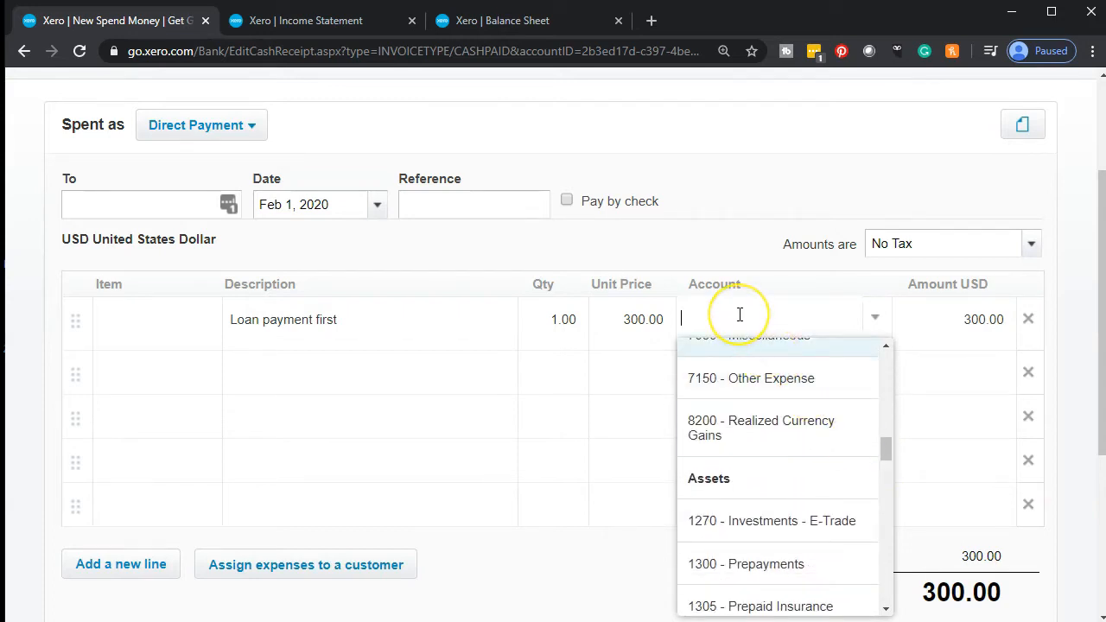
text(nte)
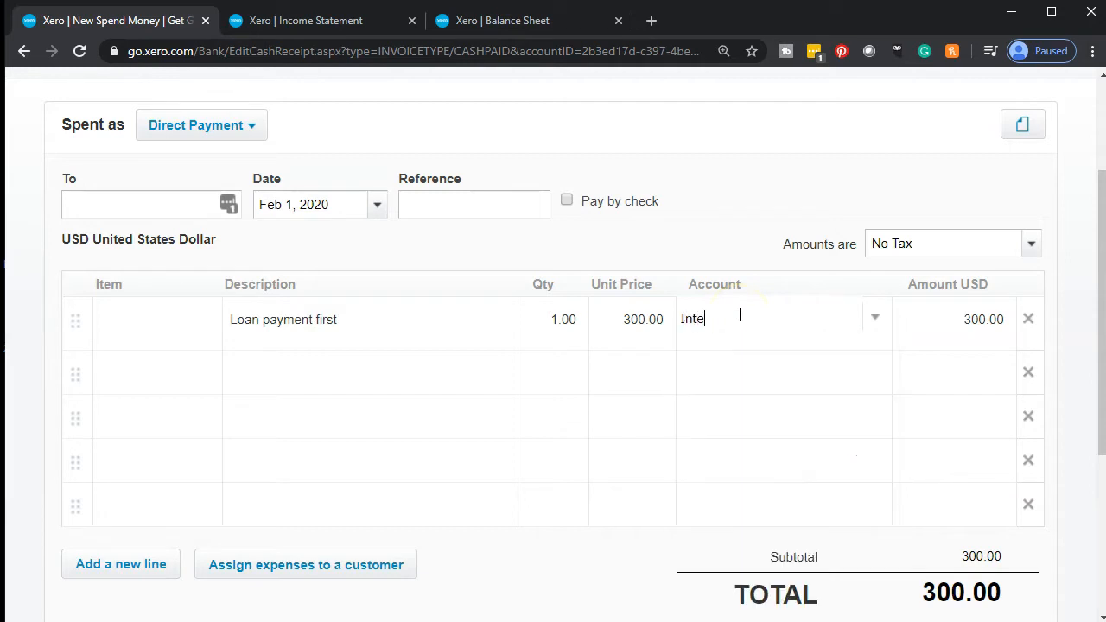
key(BackSpace)
key(BackSpace)
key(BackSpace)
key(BackSpace)
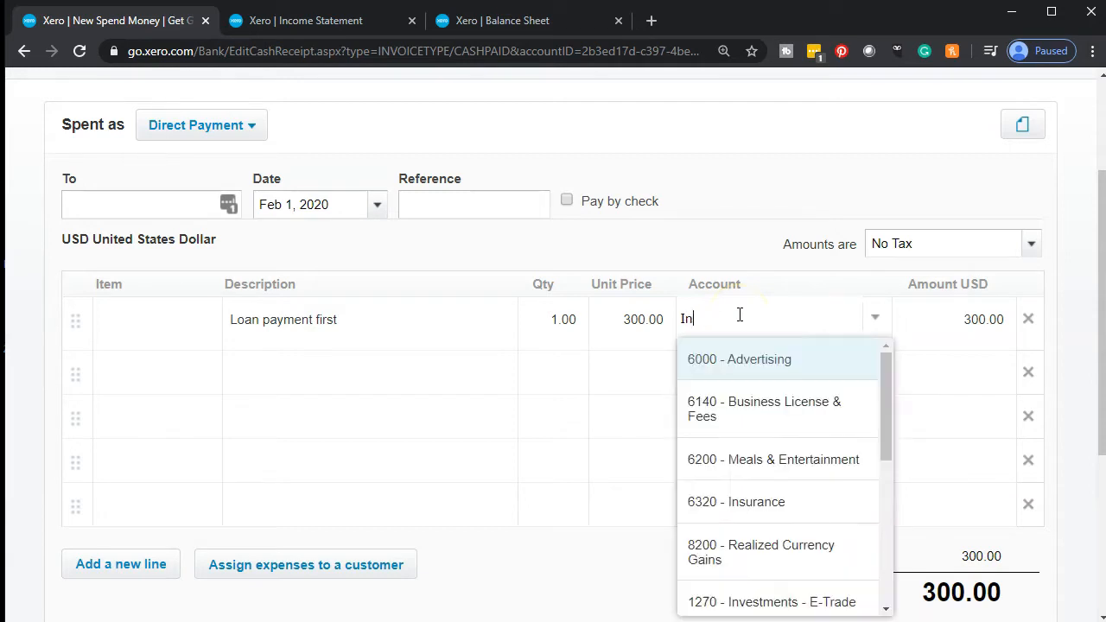
scroll(742, 445, down, 6)
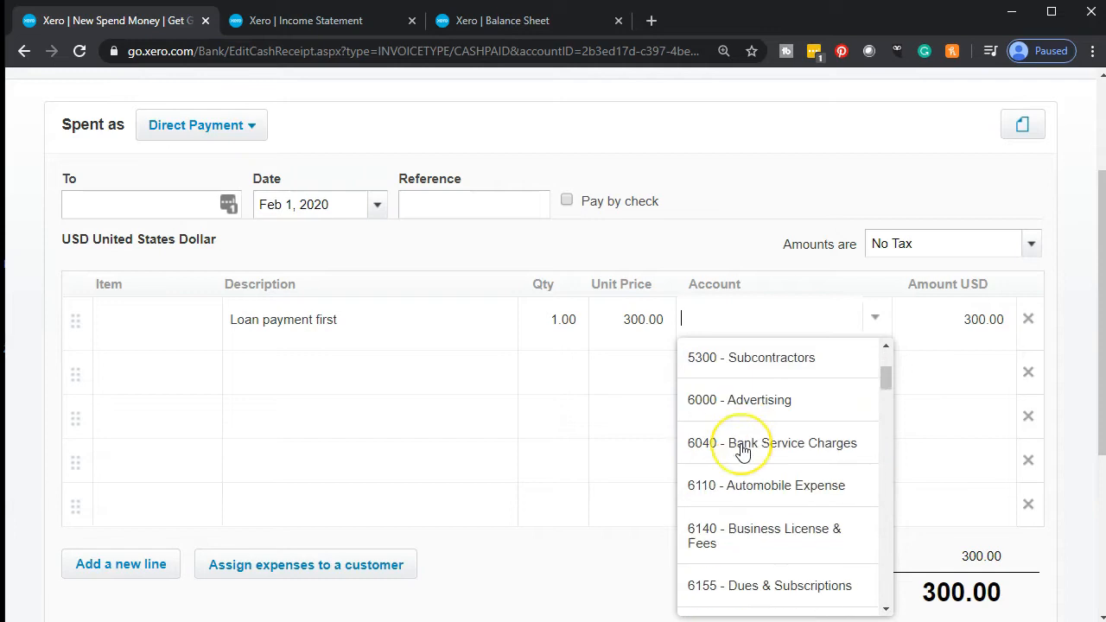
scroll(742, 450, down, 5)
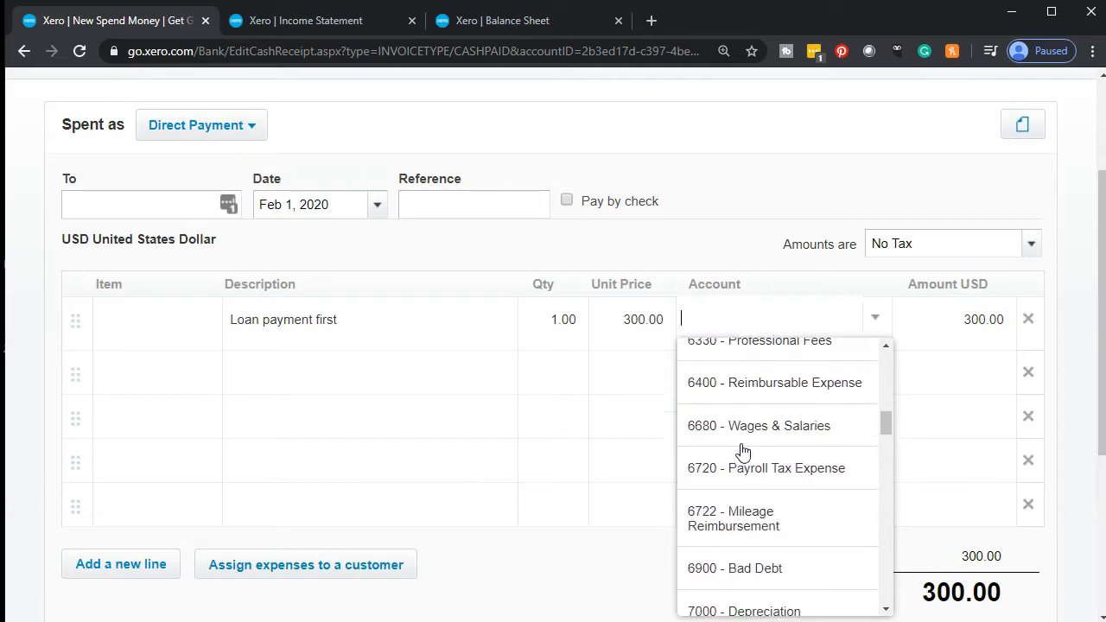
scroll(743, 451, down, 1)
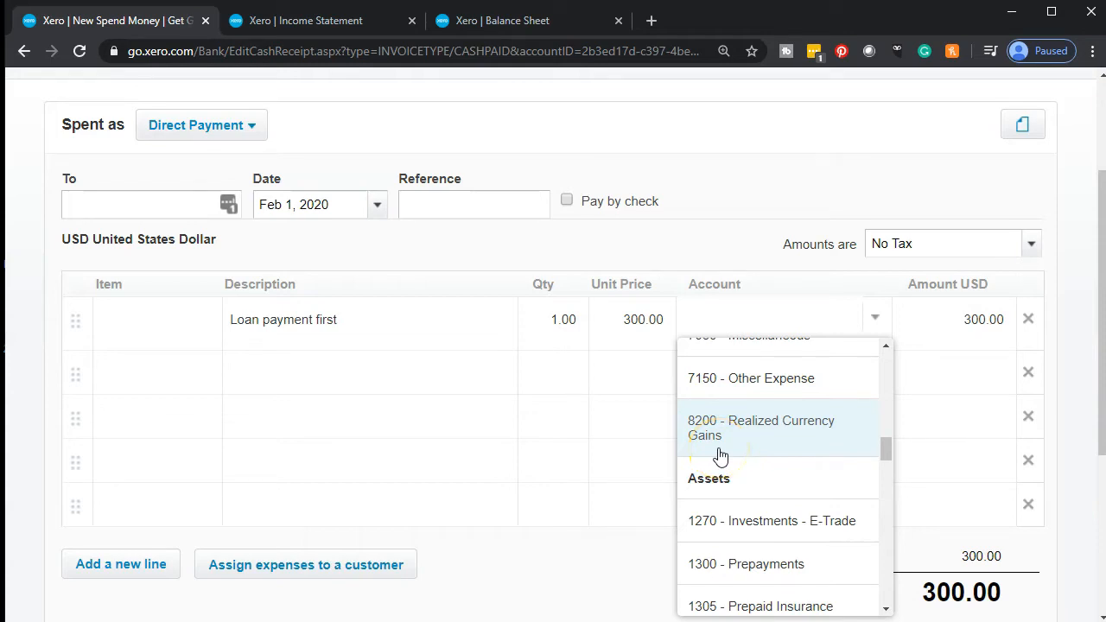
Start adding a new account from the first line, with code 8100 and account type Expense
click(876, 321)
click(876, 321)
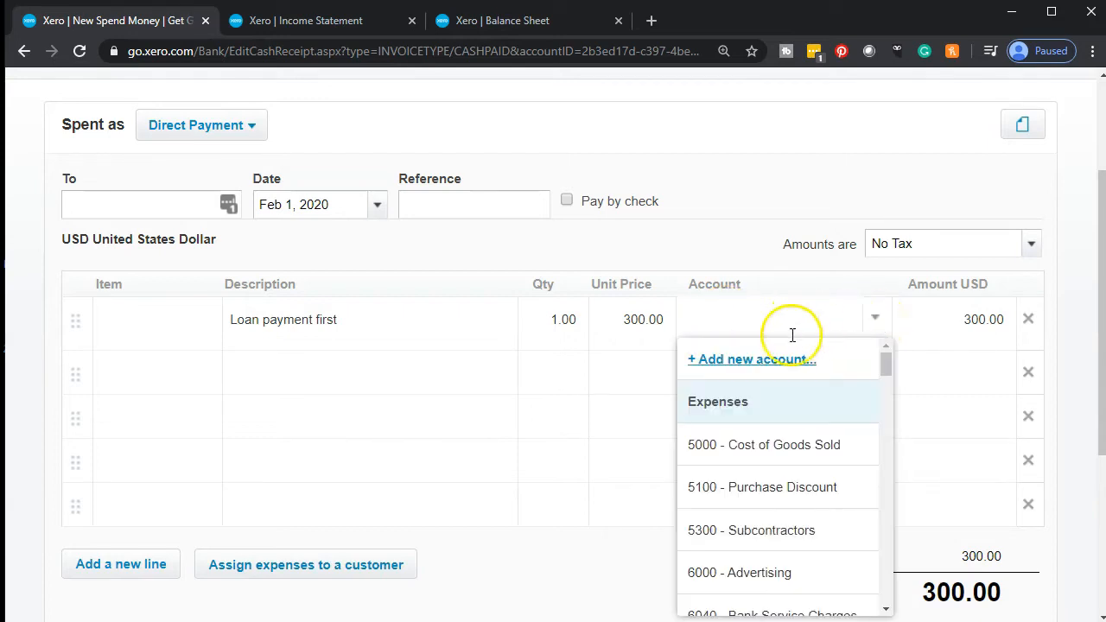
click(748, 360)
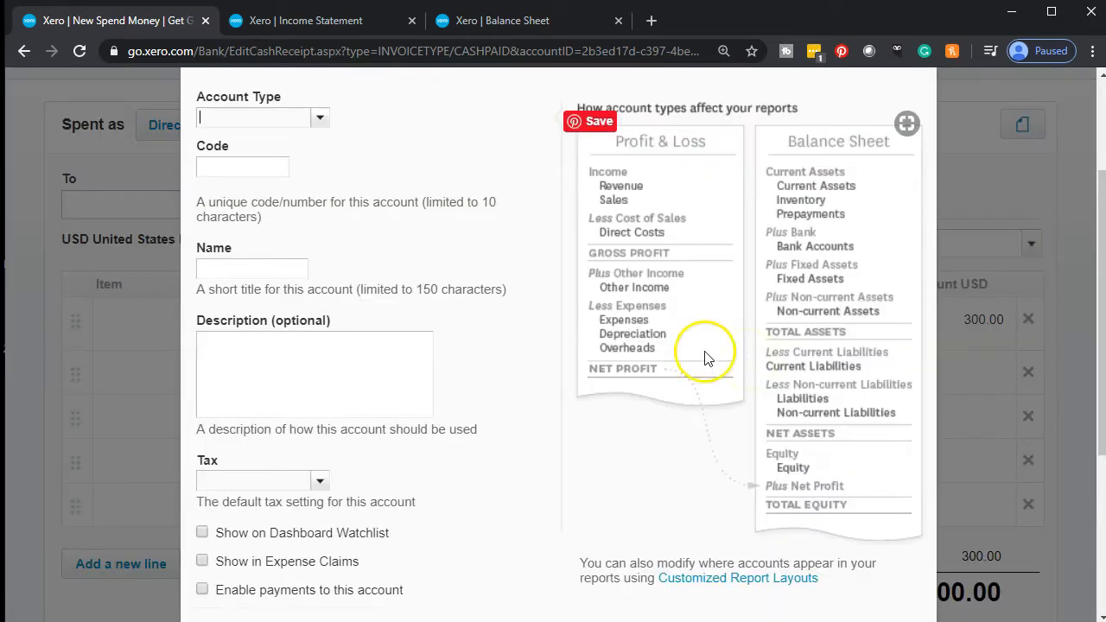
click(253, 170)
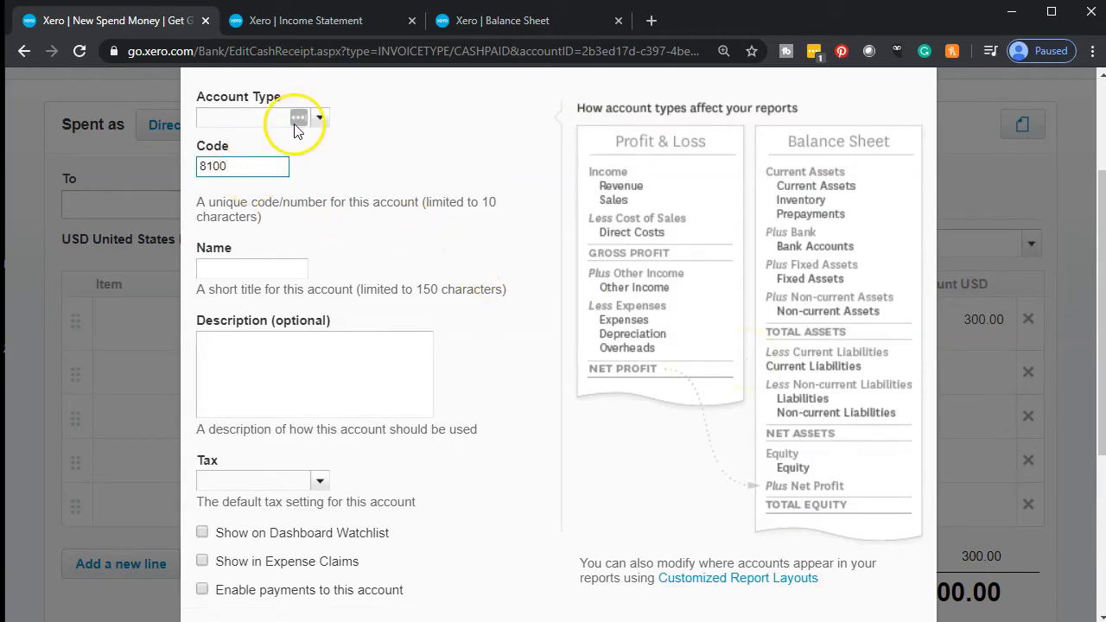
click(319, 119)
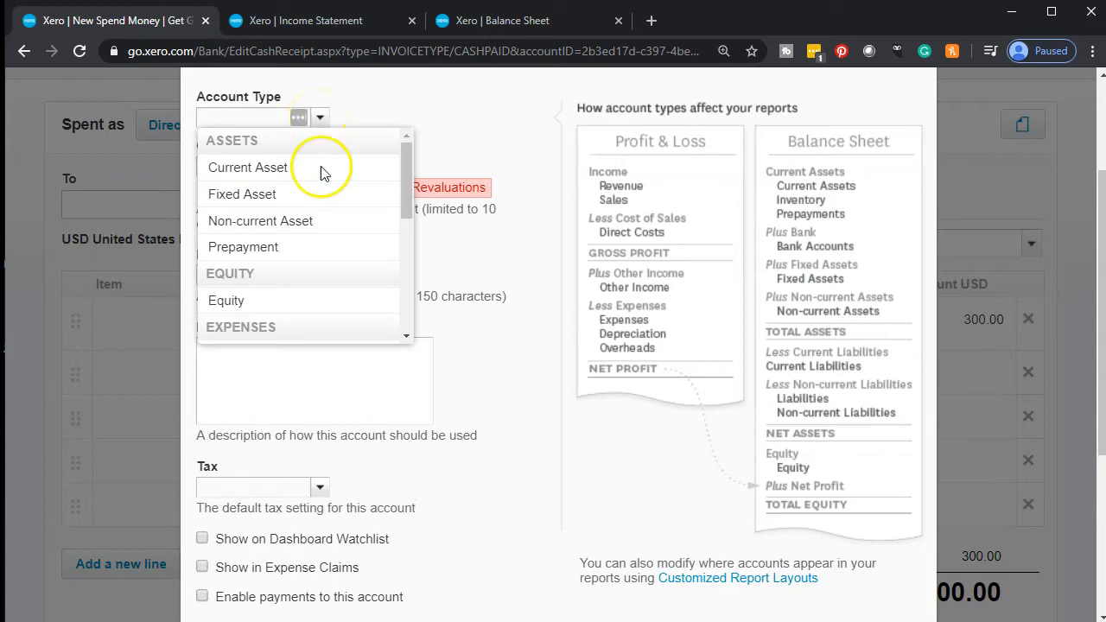
scroll(321, 222, down, 1)
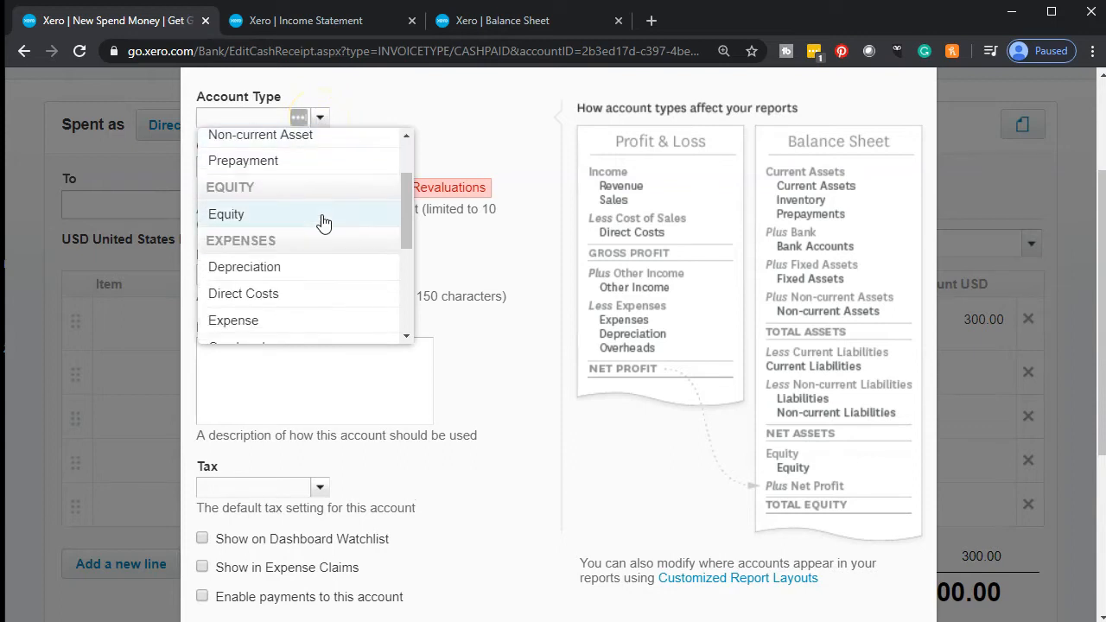
click(405, 337)
click(406, 338)
click(405, 338)
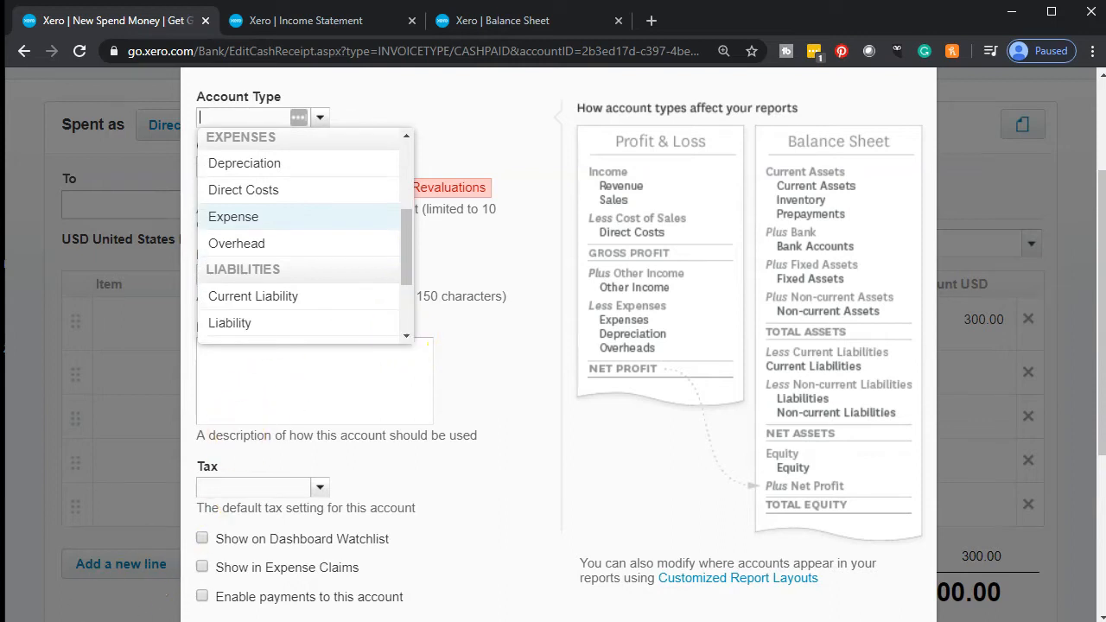
scroll(279, 252, up, 1)
click(249, 256)
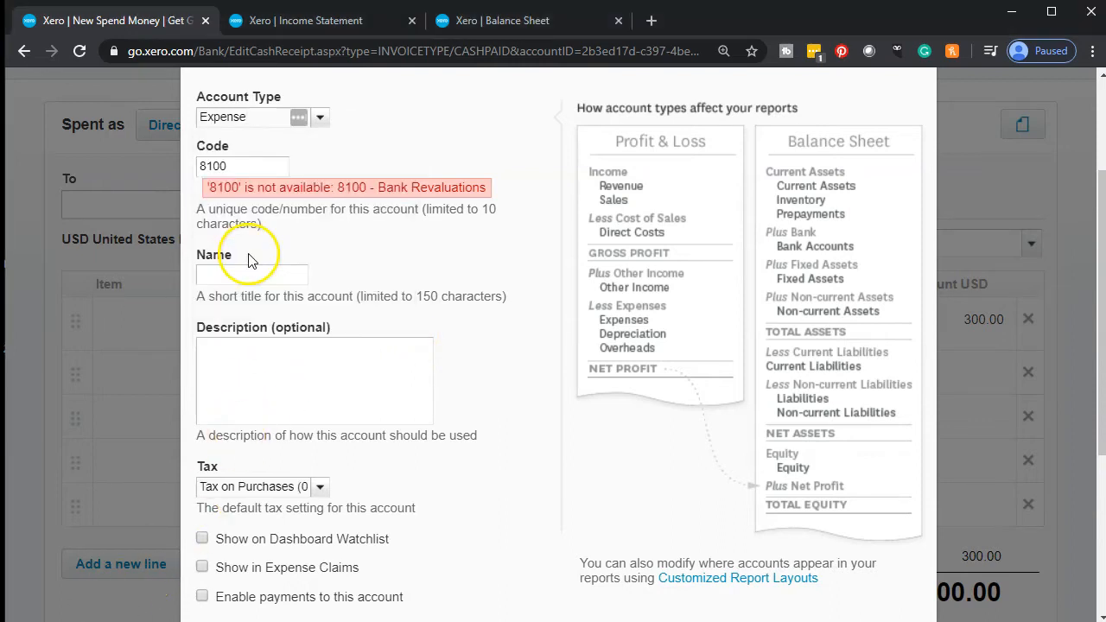
Name the new account Interest Expense and try to save it
click(234, 274)
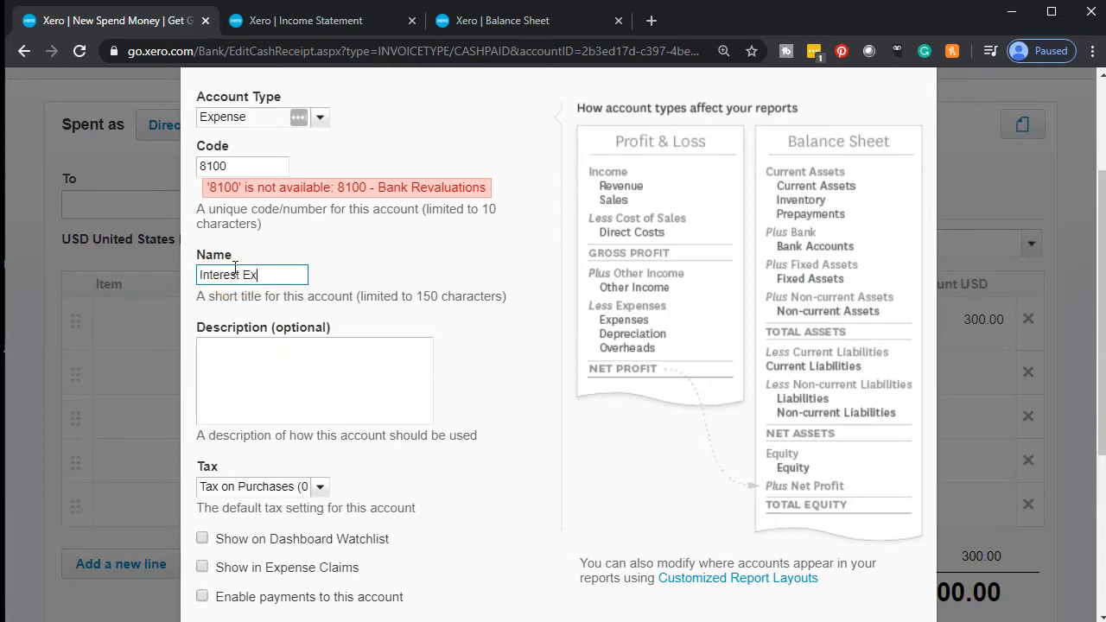
text(Interest Expense)
scroll(493, 397, down, 2)
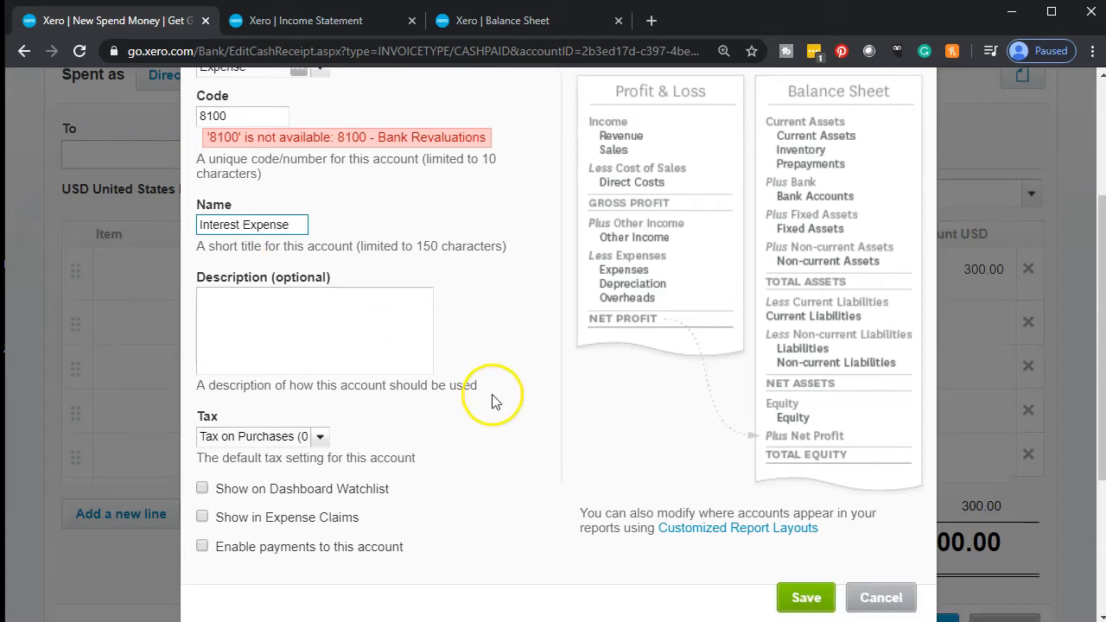
click(804, 474)
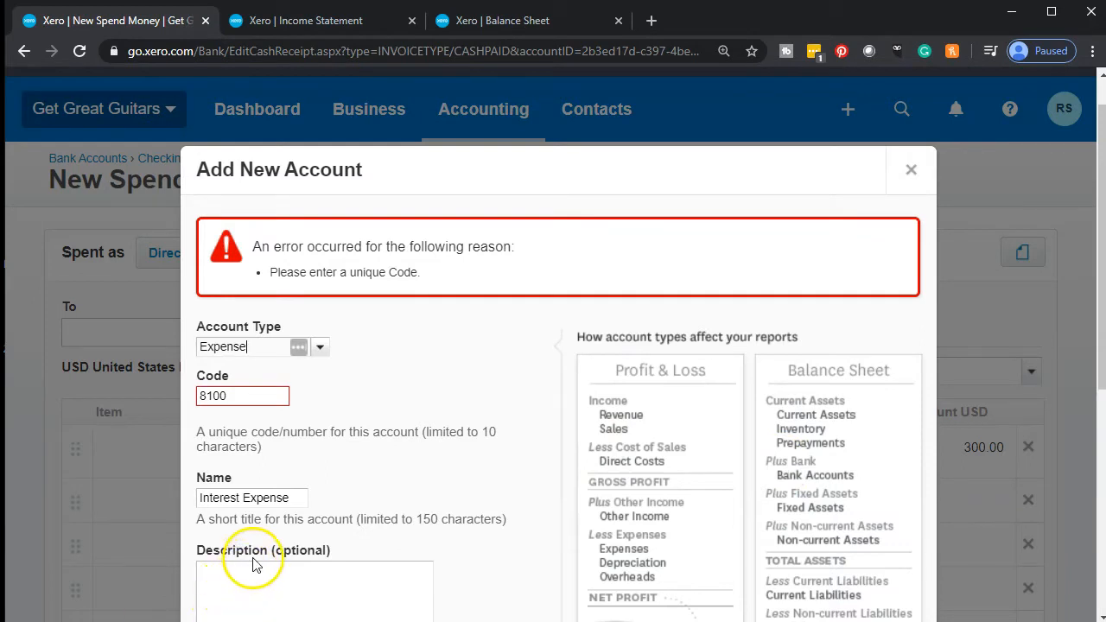
Change the new Interest Expense account's code to 8110 and save the account
click(225, 396)
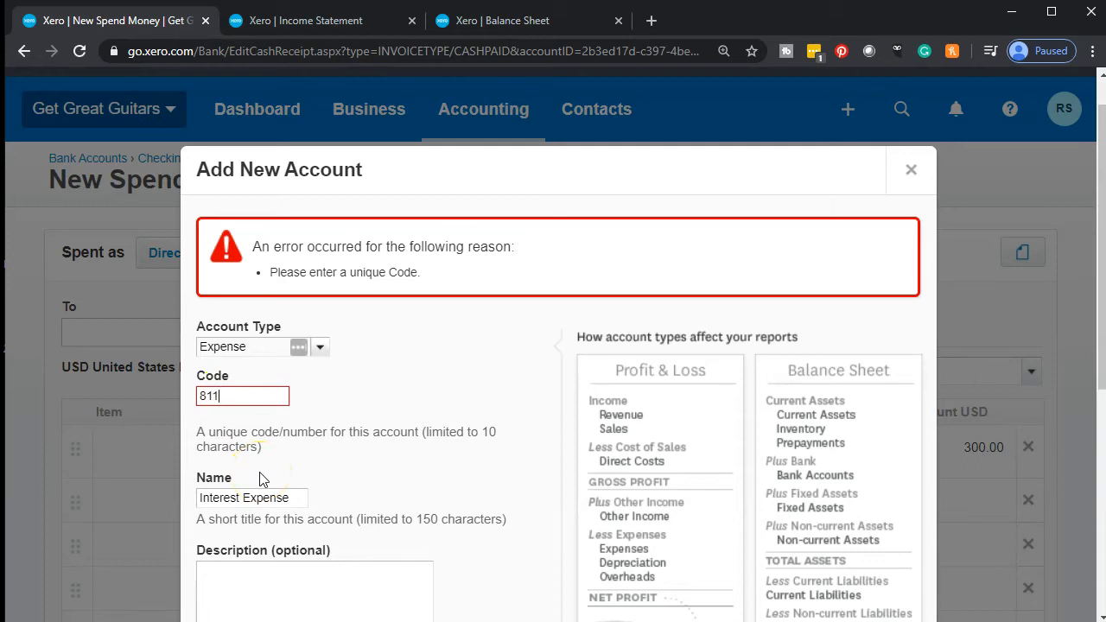
scroll(264, 480, down, 3)
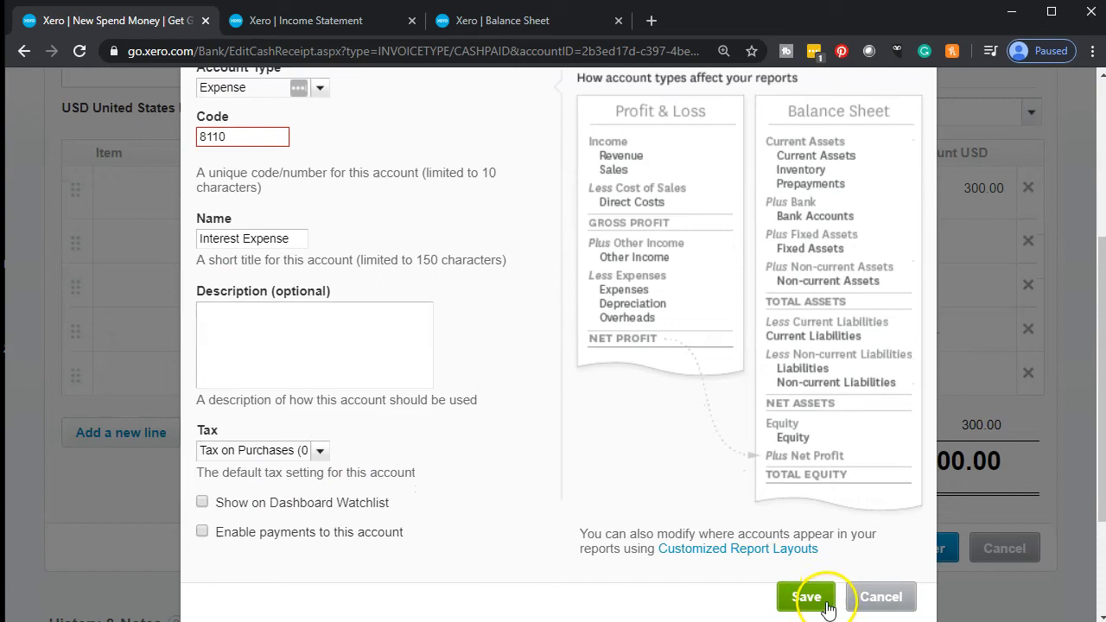
click(806, 597)
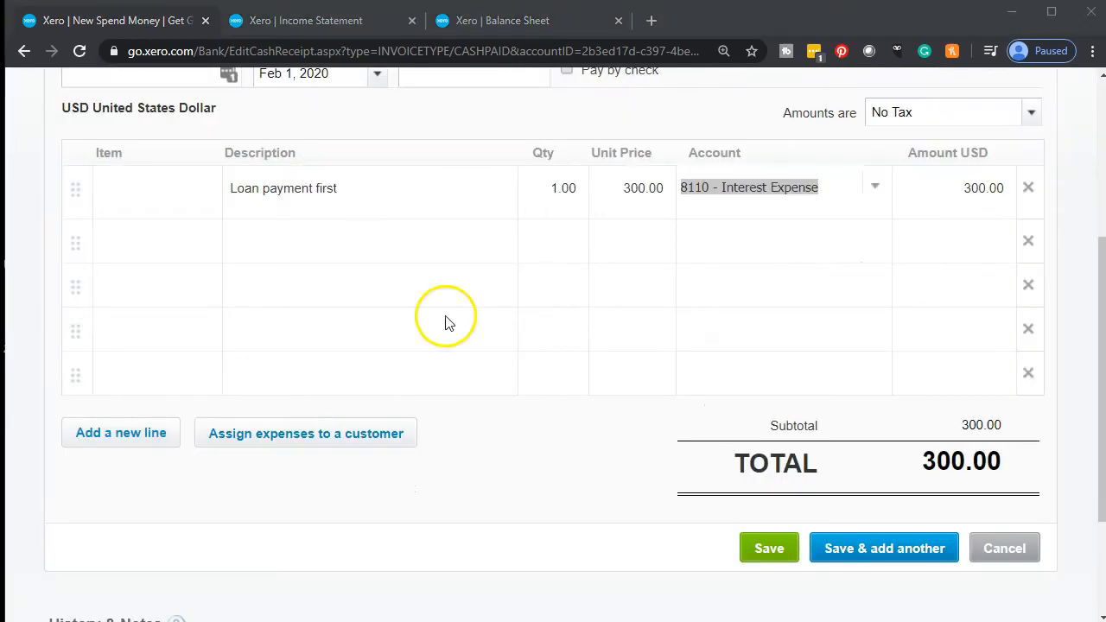
Copy the description "Loan payment first" from the first line to the second line and set its quantity to 1
click(363, 189)
drag(363, 182, 167, 153)
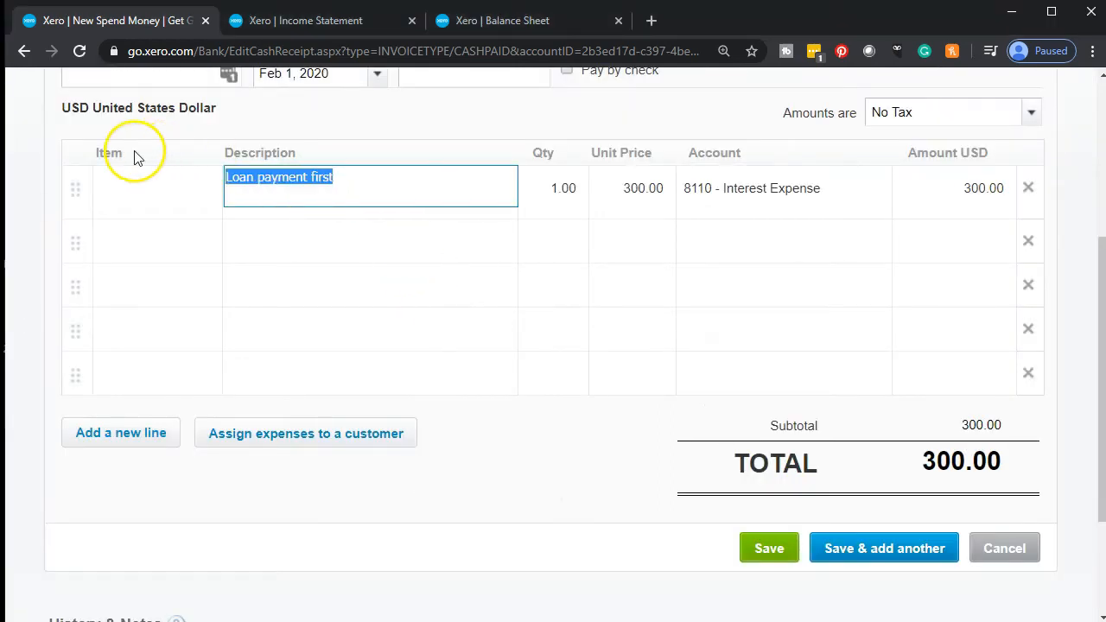
key(ctrl+c)
click(267, 245)
key(ctrl+v)
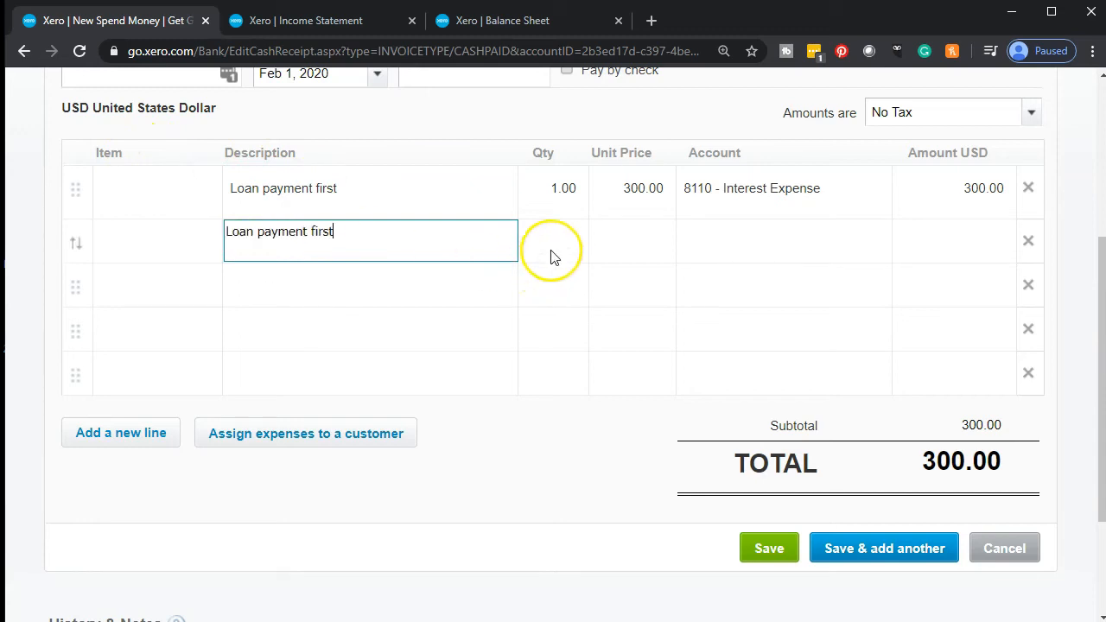
click(550, 254)
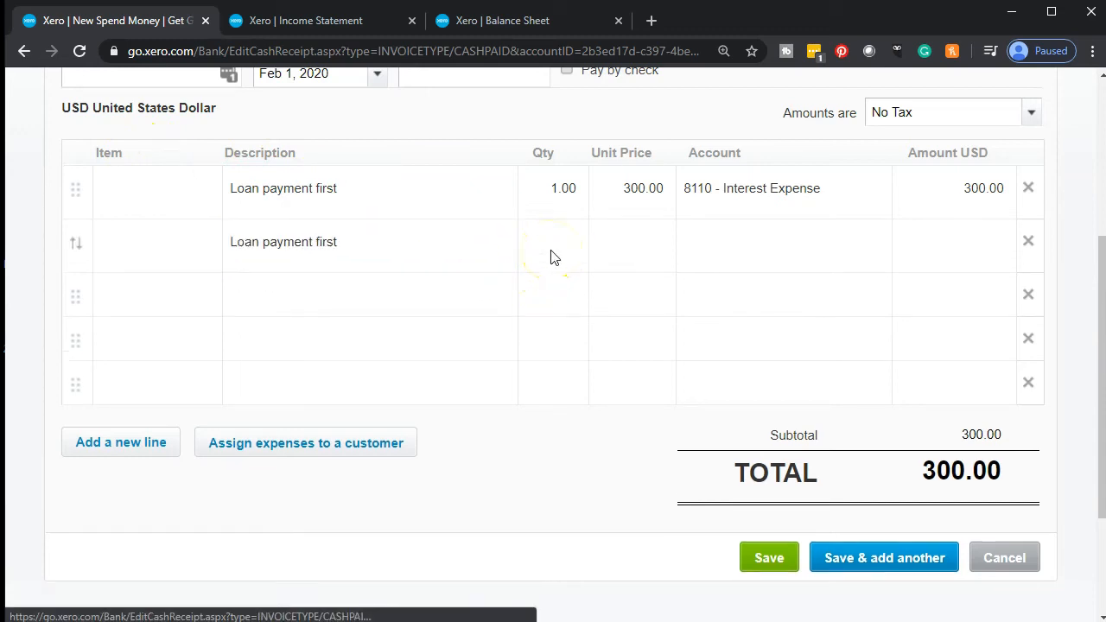
click(537, 222)
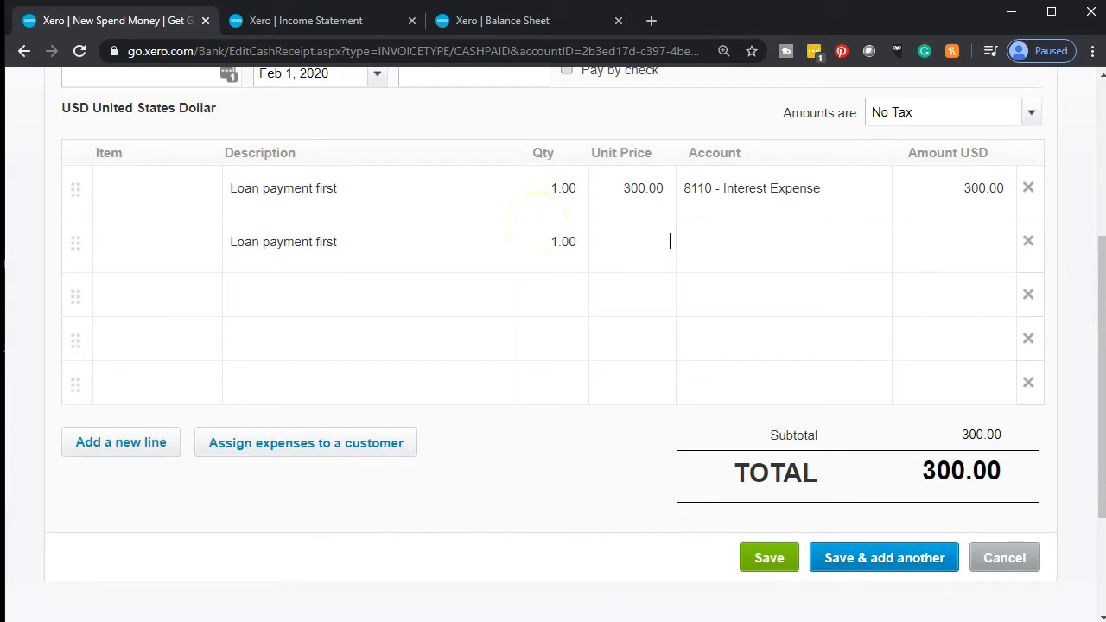
Look up payment 1's principal reduction in the Excel schedule and enter -1,059 as the second line's unit price in Xero
key(alt+Tab)
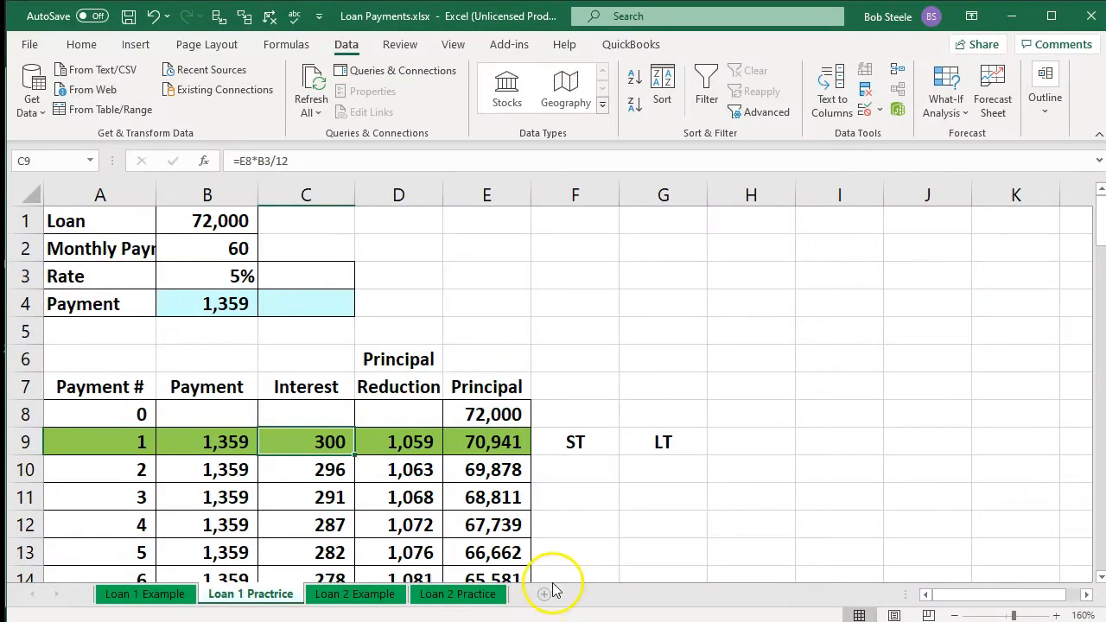
click(405, 441)
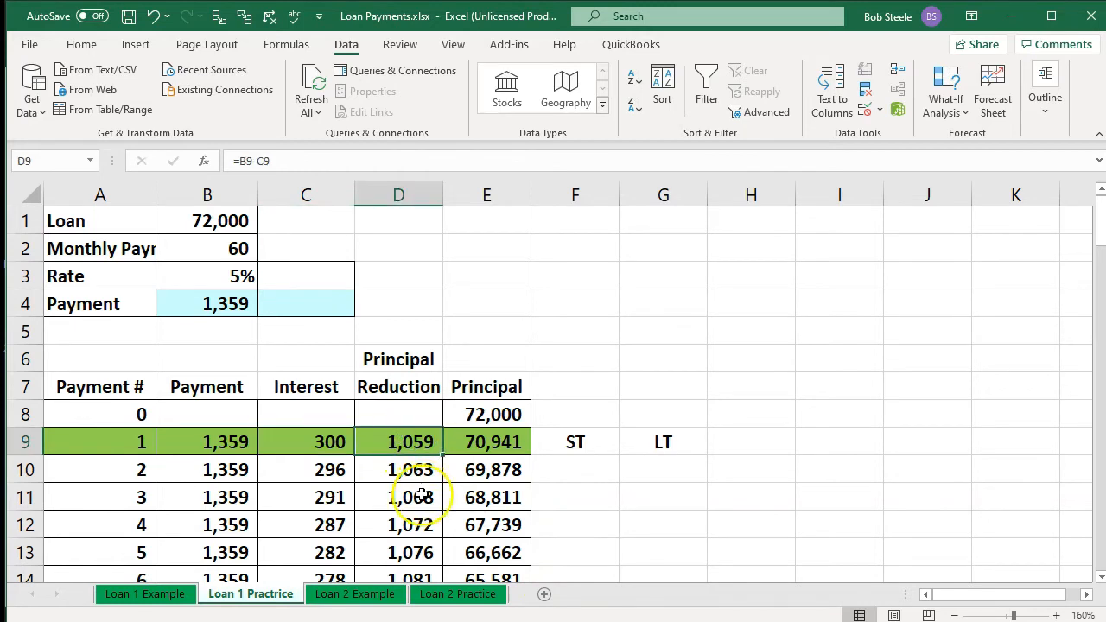
key(alt+Tab)
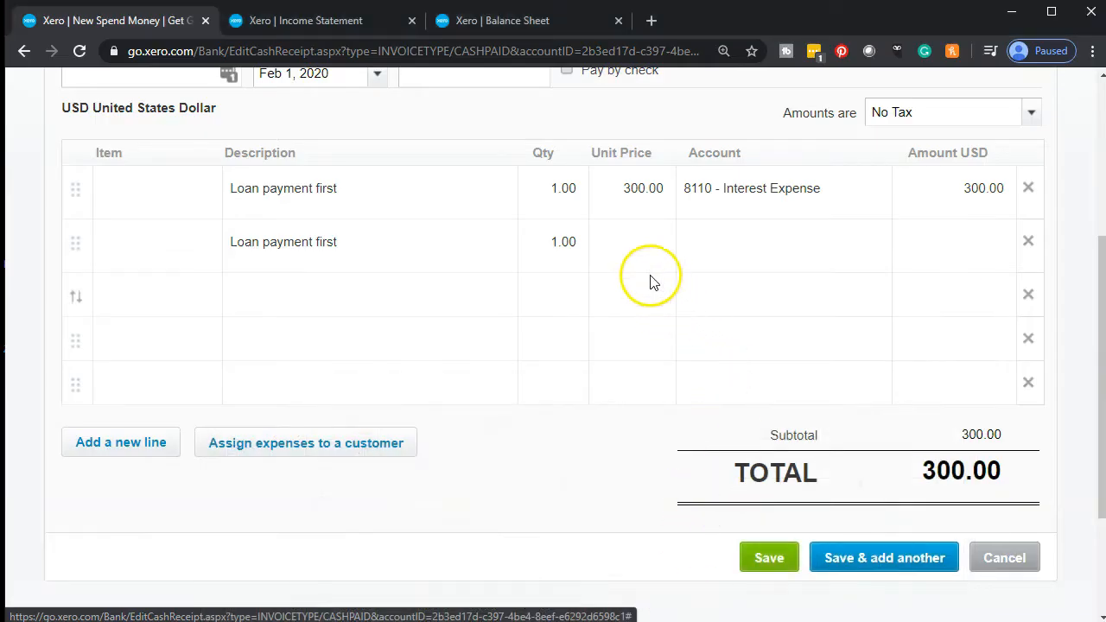
click(643, 239)
text(-1,059)
key(Tab)
Assign the second line to the account 2805 - Note Payable 5795
click(772, 270)
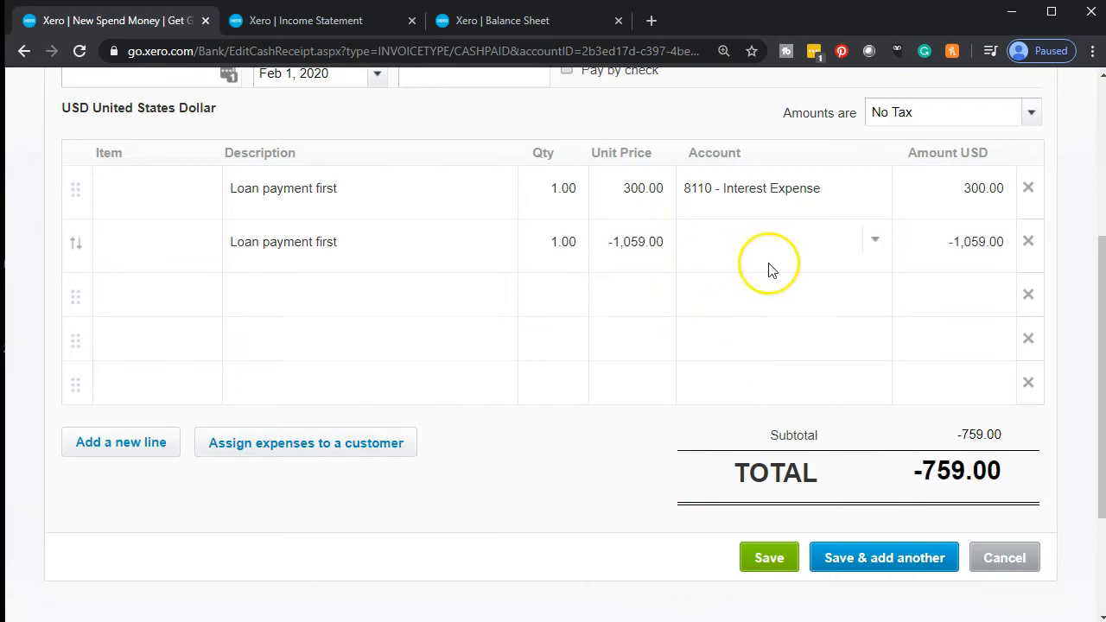
text(not)
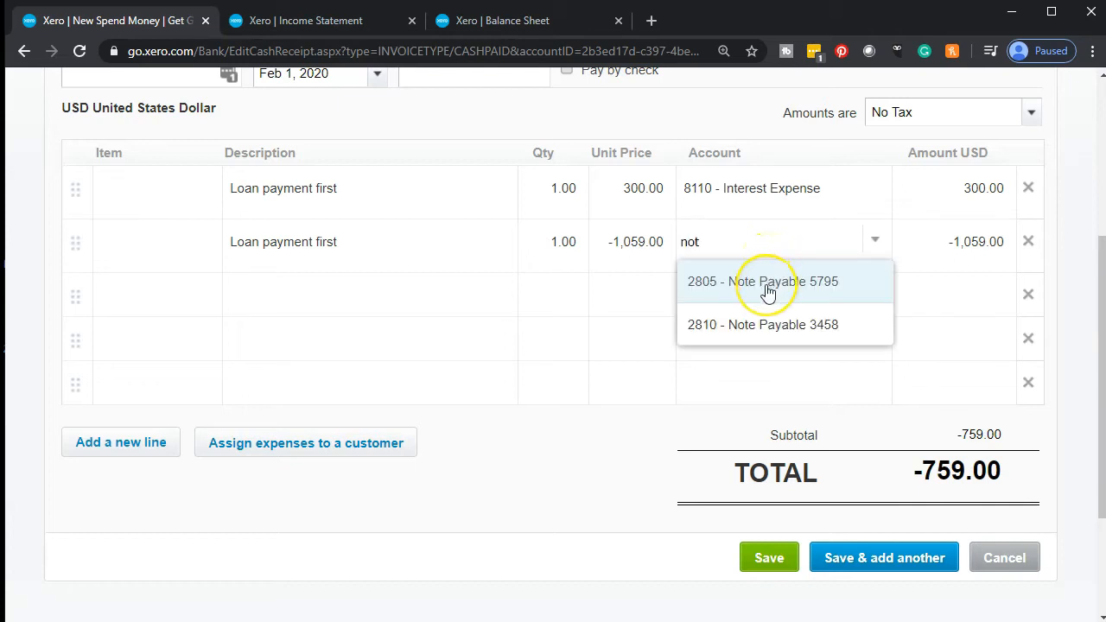
click(767, 294)
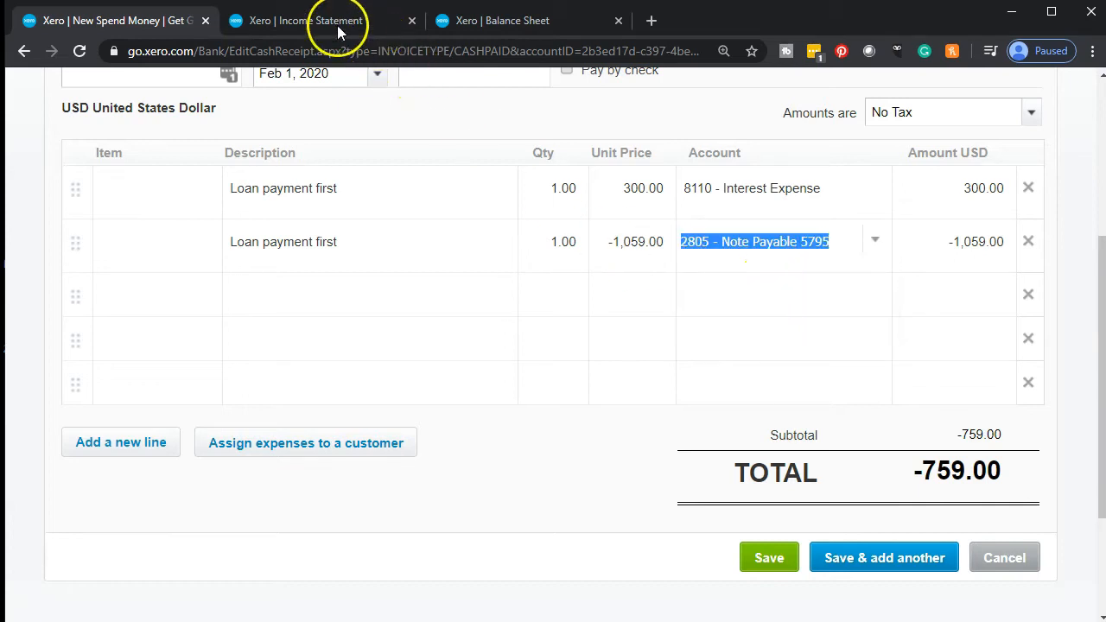
Check the Balance Sheet's long-term liabilities for the correct note payable, glance at the Income Statement, and return to the spend money form
click(490, 21)
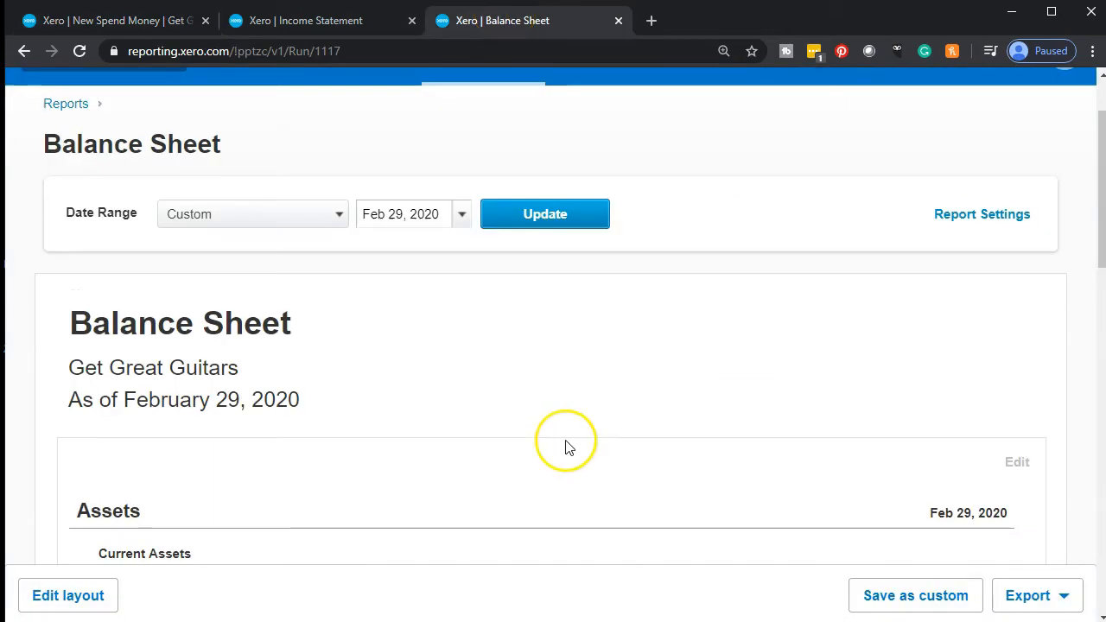
scroll(566, 446, down, 4)
scroll(566, 447, down, 3)
scroll(566, 447, down, 5)
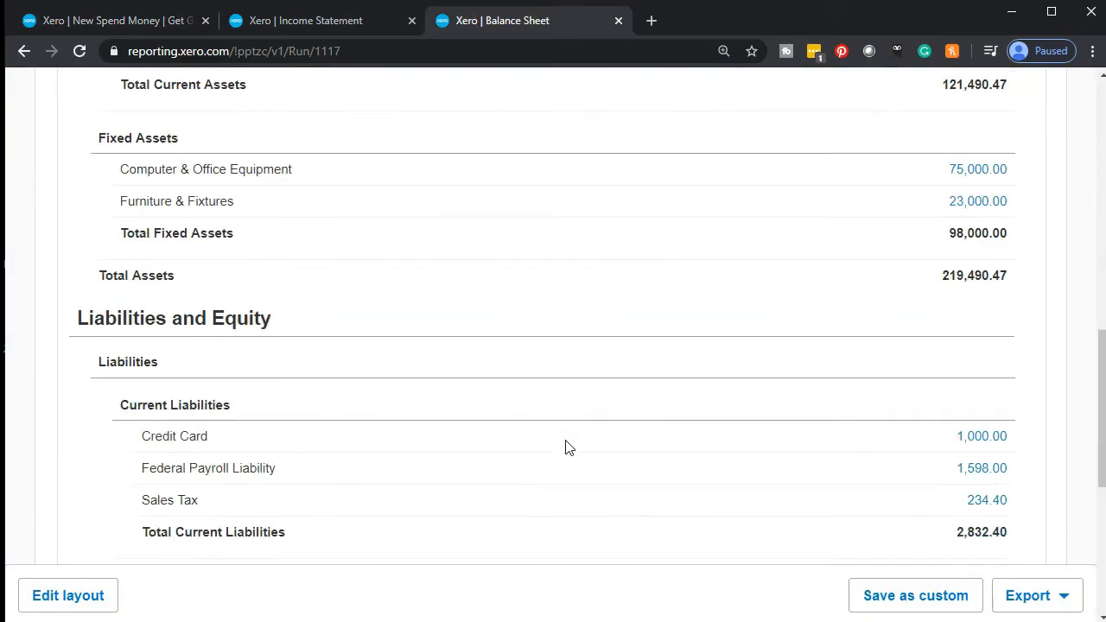
click(387, 401)
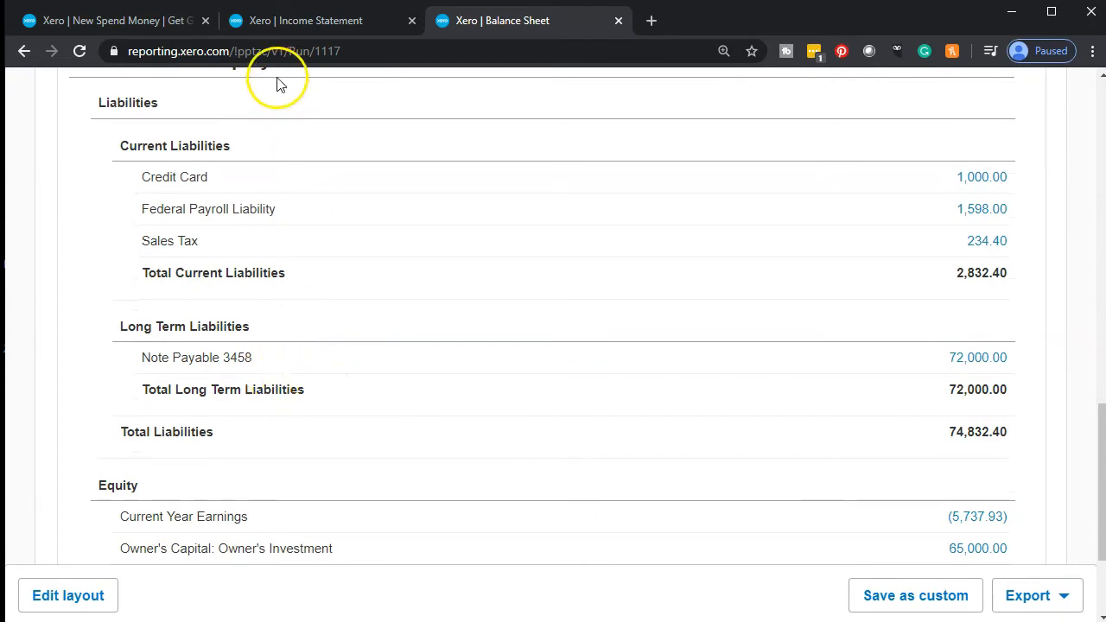
click(287, 28)
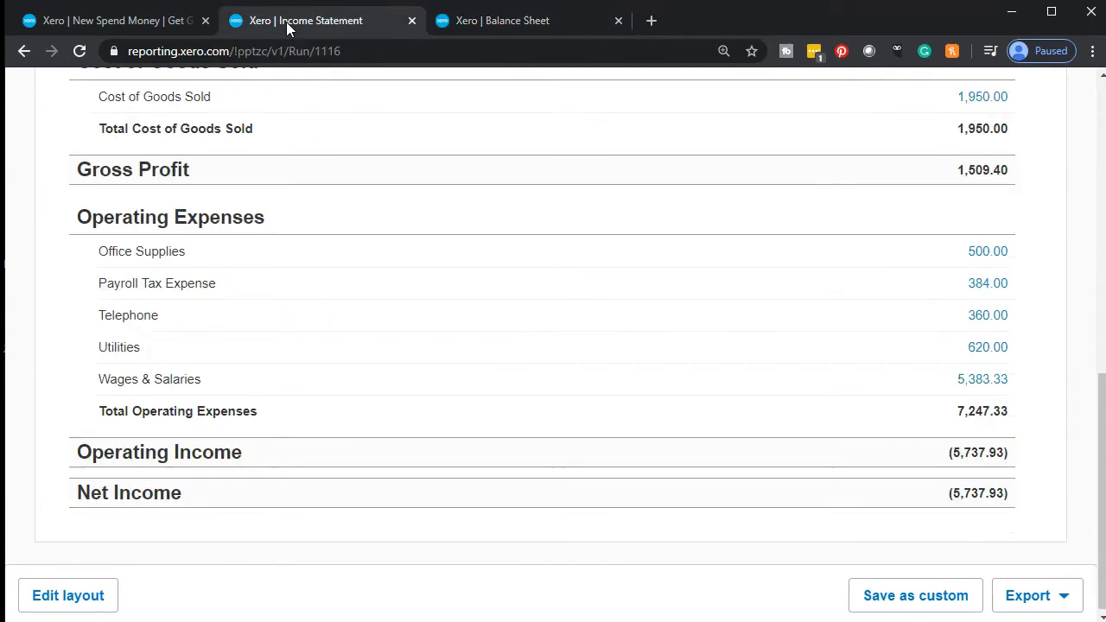
click(149, 29)
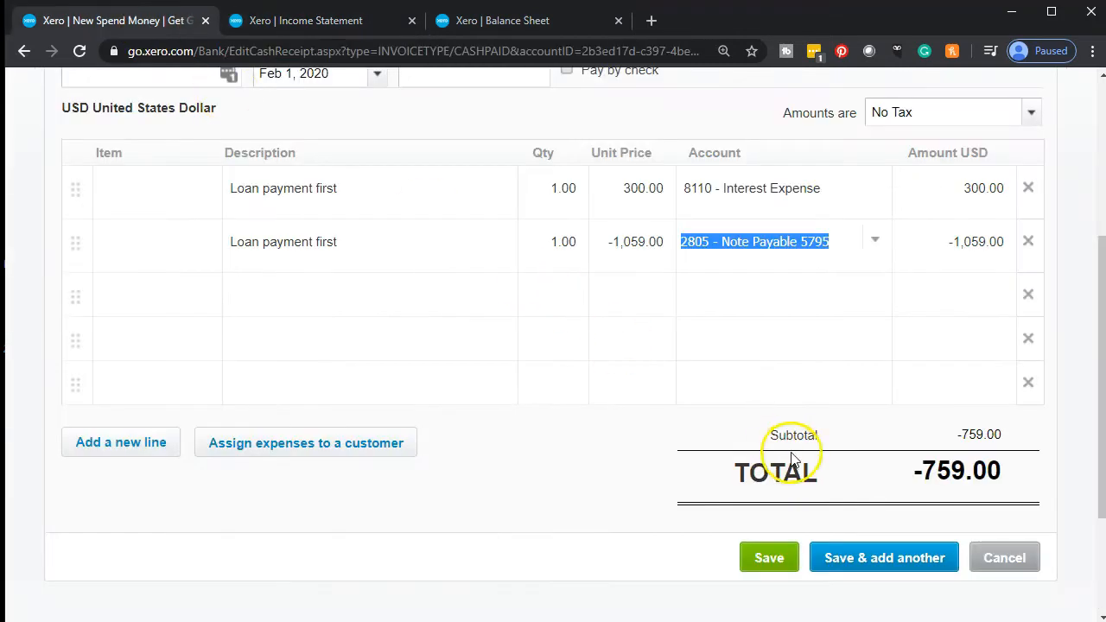
Change the second line's account to 2810 - Note Payable 3458 and make its unit price a positive 1,059
click(853, 247)
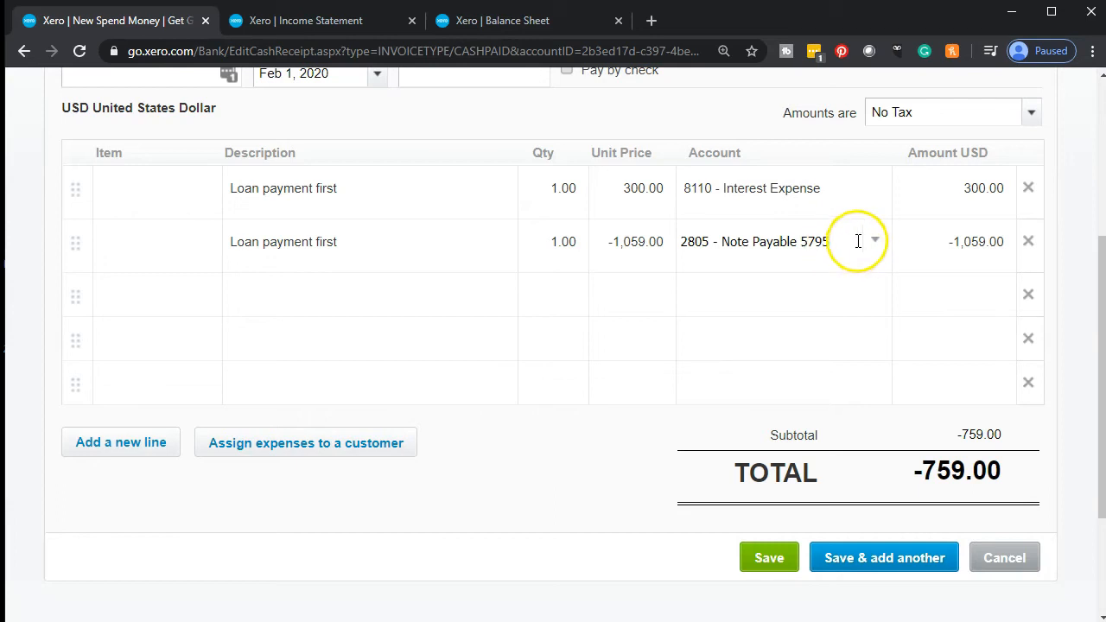
click(875, 241)
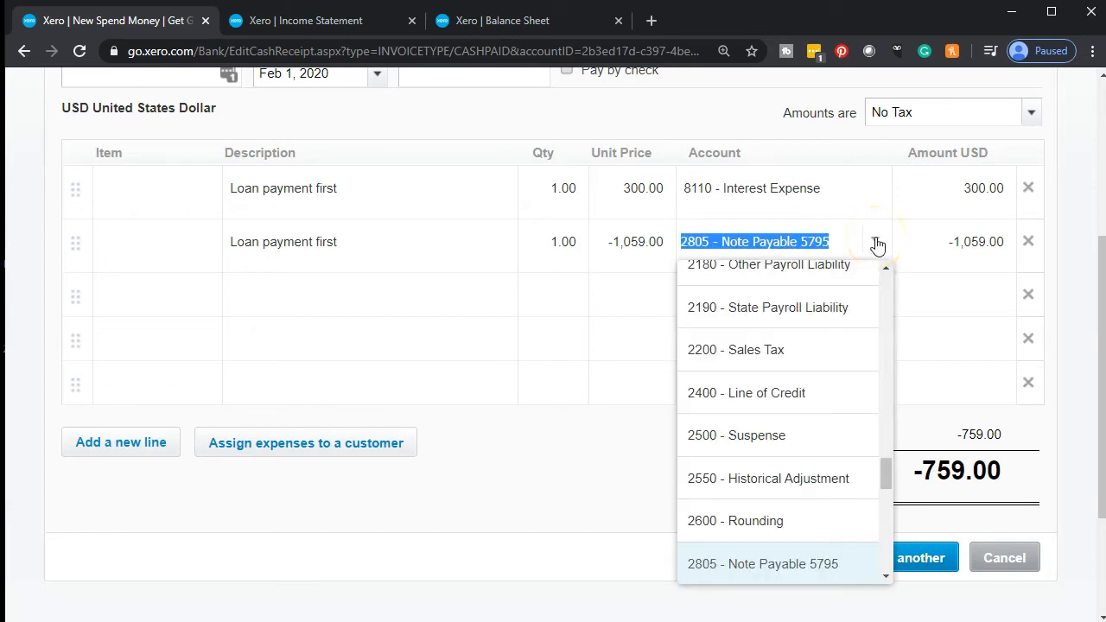
text(ntoe)
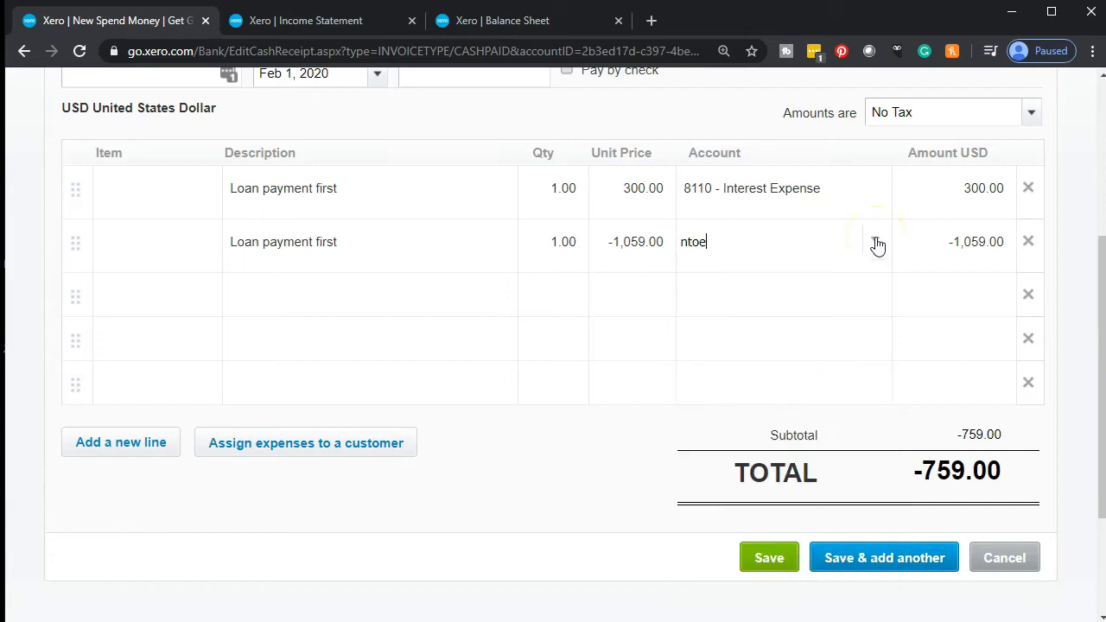
key(BackSpace)
text(o)
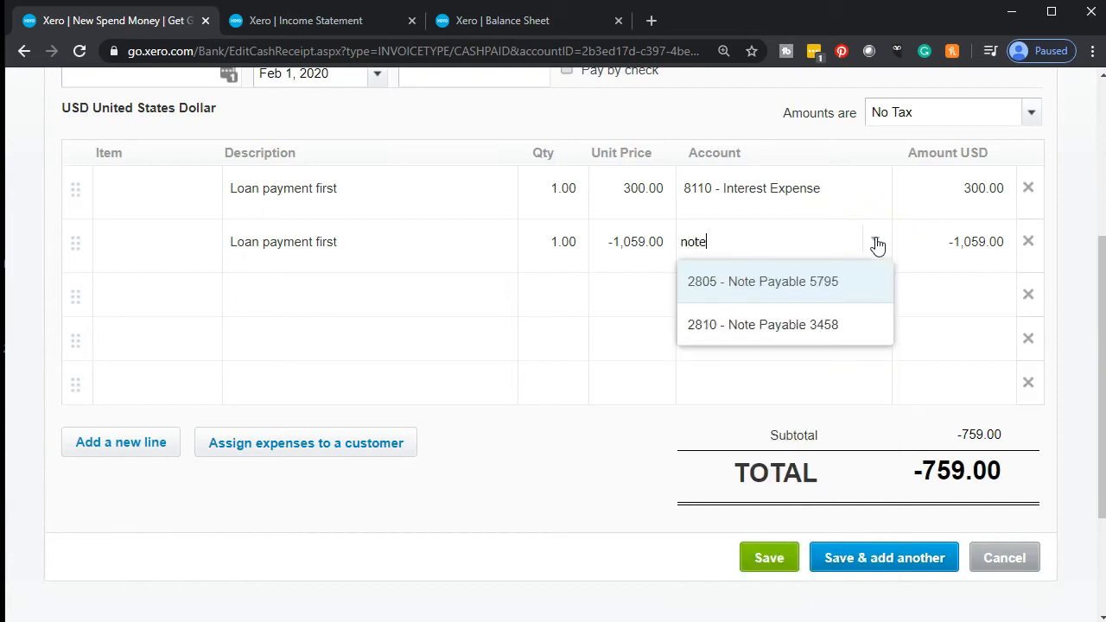
click(823, 328)
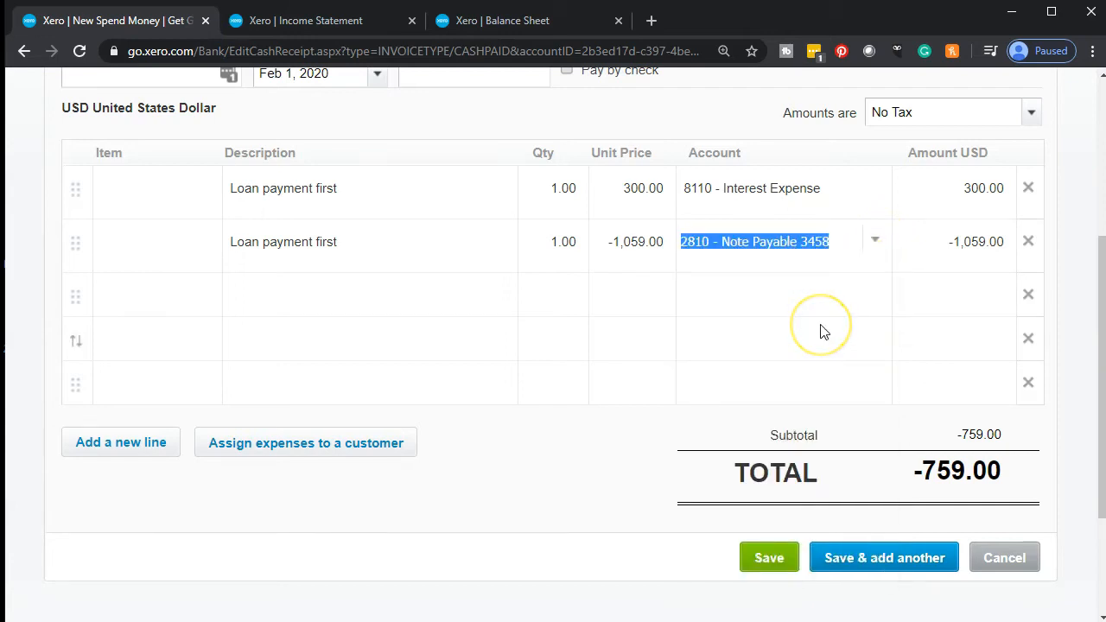
key(Tab)
key(Tab)
scroll(699, 407, up, 1)
scroll(646, 439, down, 1)
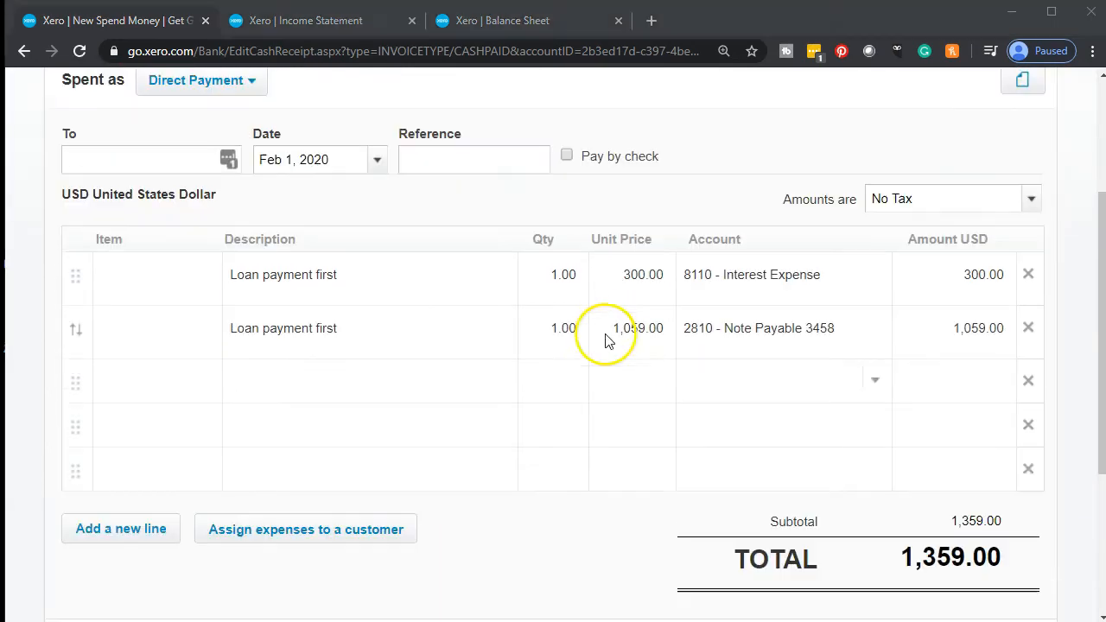
Try a negative unit price of -1,059 on the second line and restore it to 1,059
click(605, 331)
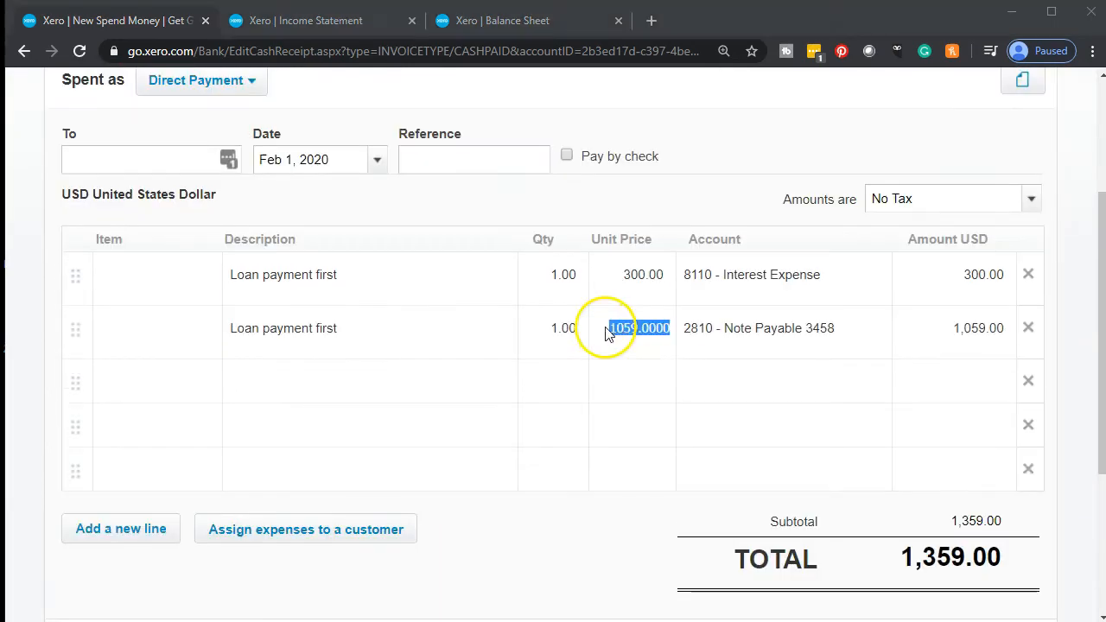
click(606, 330)
text(-)
key(Tab)
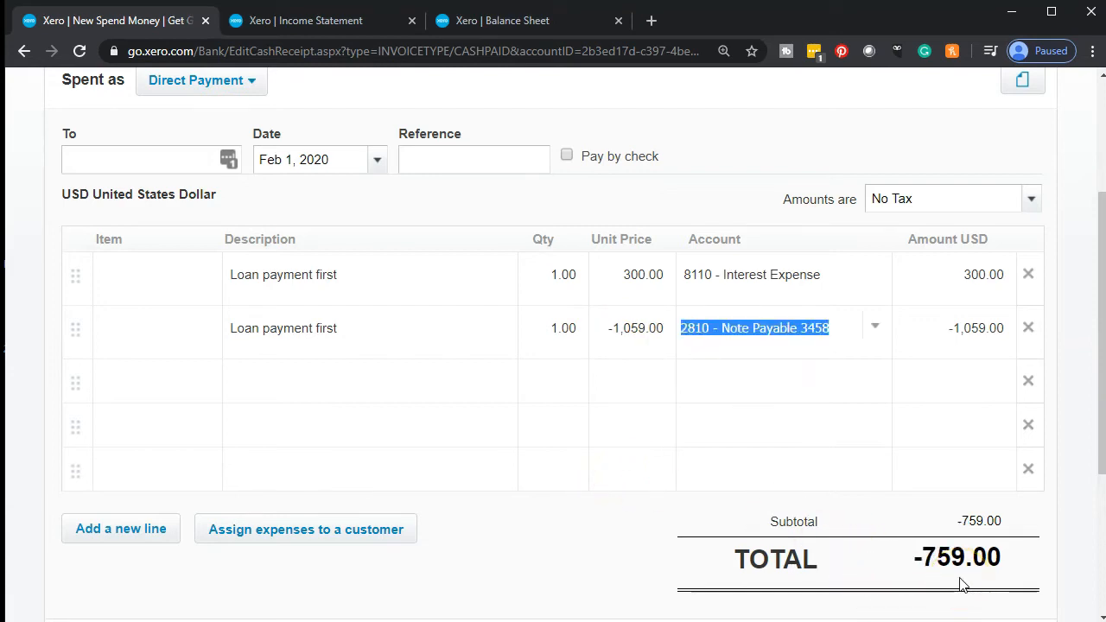
click(609, 343)
key(Left)
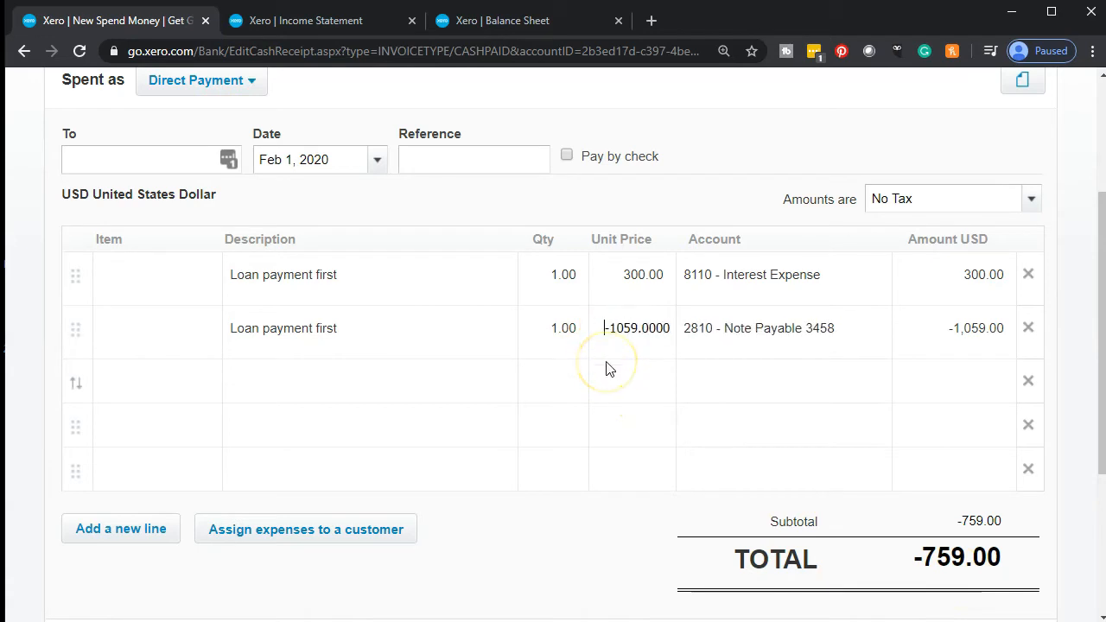
key(Tab)
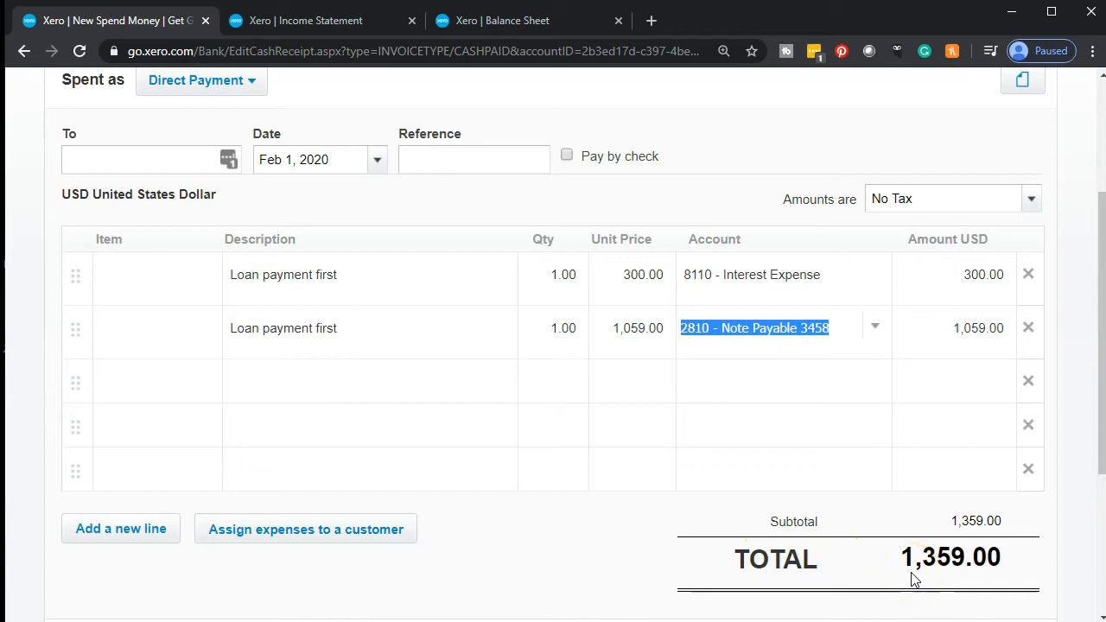
Compare the transaction total with payment 1 in the Excel schedule and save the spend money transaction in Xero
scroll(914, 578, up, 3)
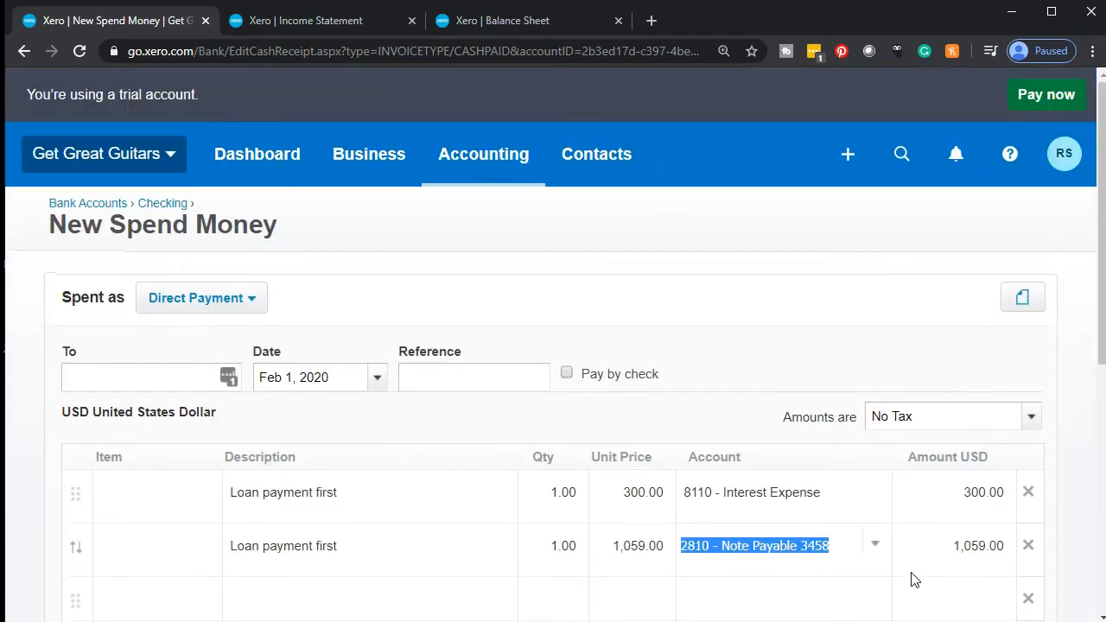
scroll(420, 255, down, 3)
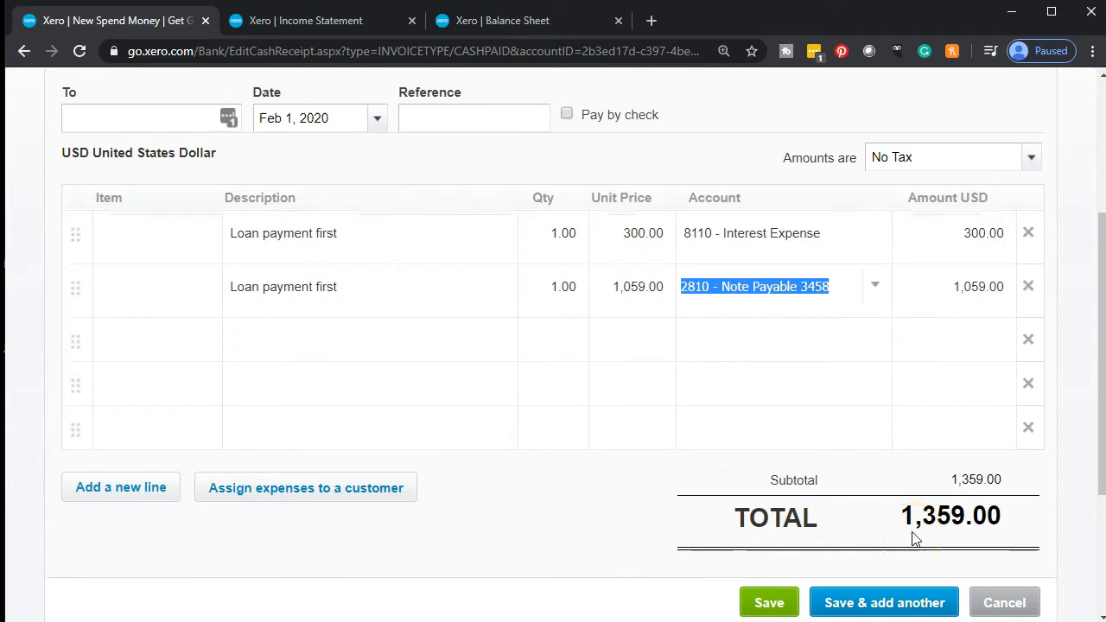
key(alt+Tab)
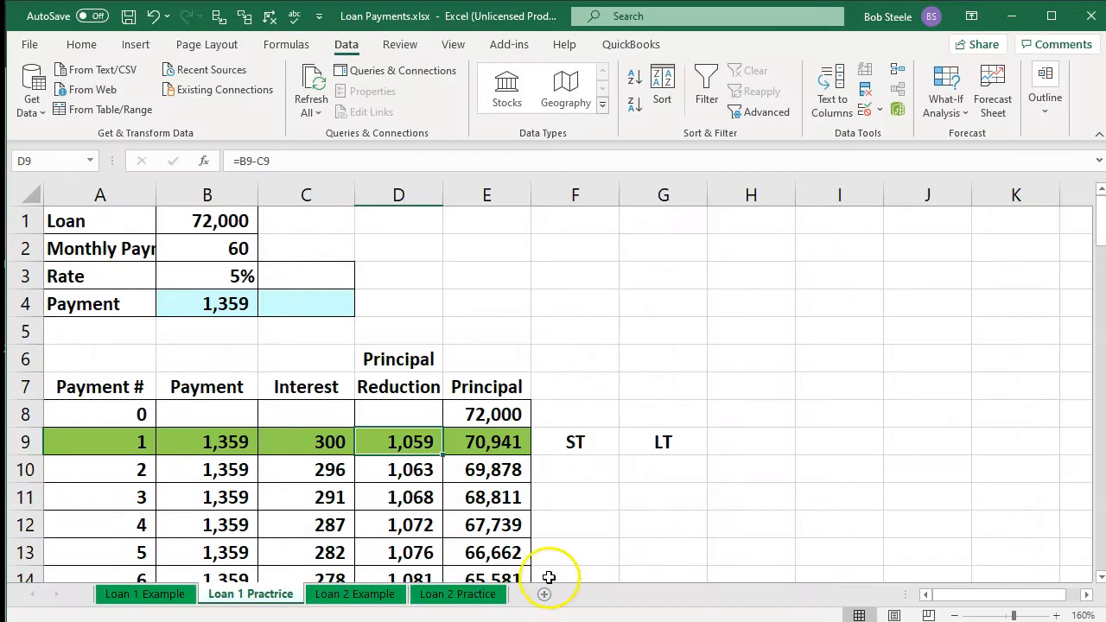
click(220, 441)
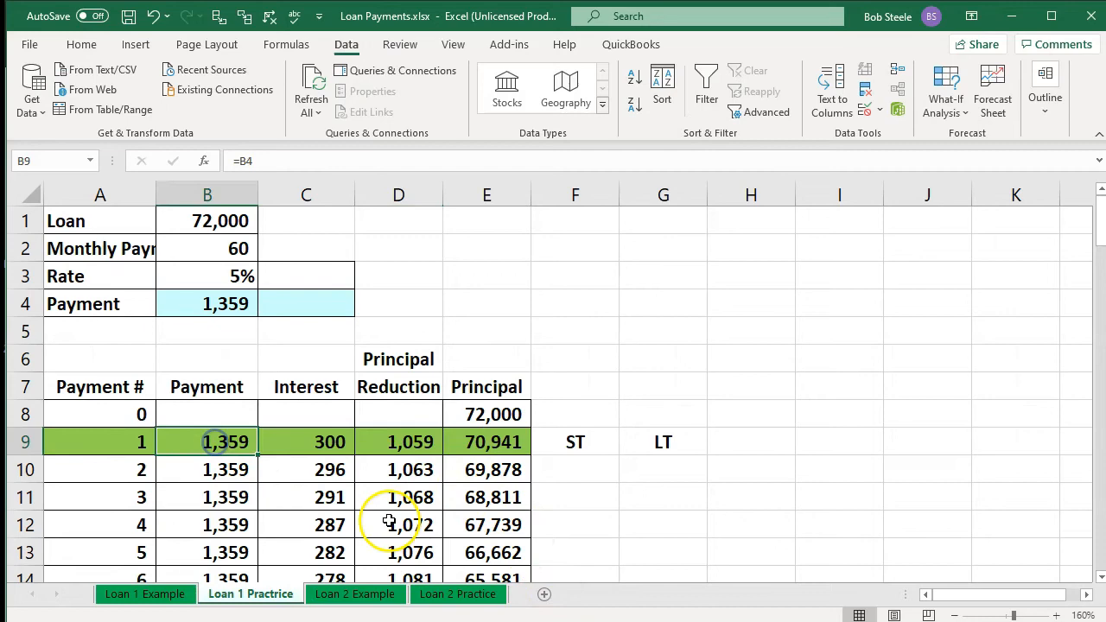
key(alt+Tab)
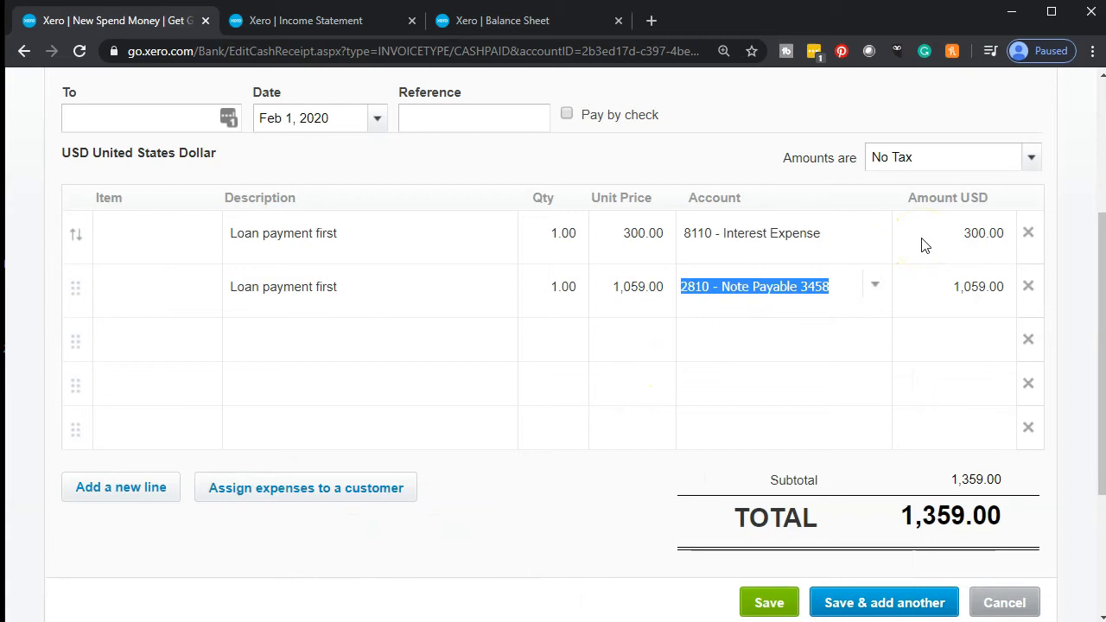
click(939, 316)
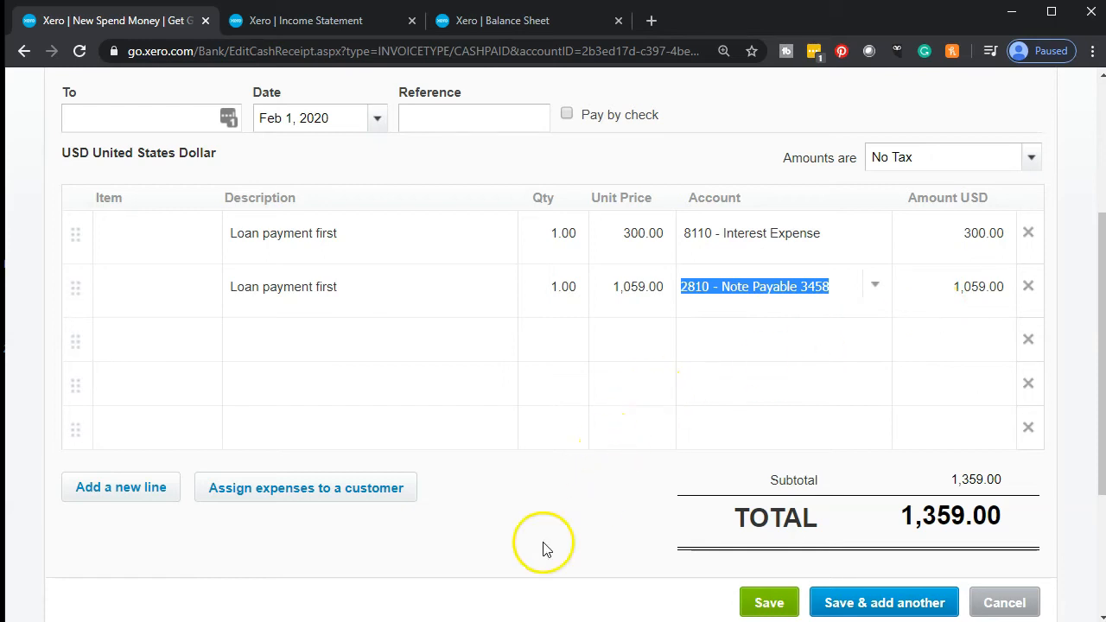
scroll(769, 516, down, 1)
click(769, 516)
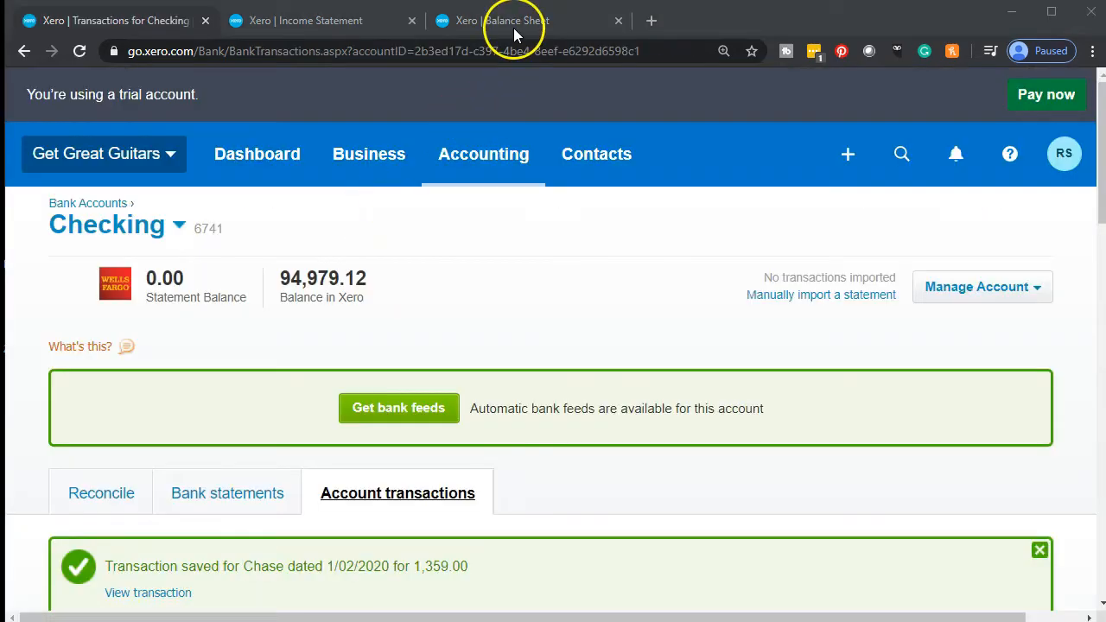
Open the Checking account's transactions from the Balance Sheet and compare the Chase spend money entry with payment 1 in the Excel schedule
click(519, 21)
scroll(432, 429, up, 10)
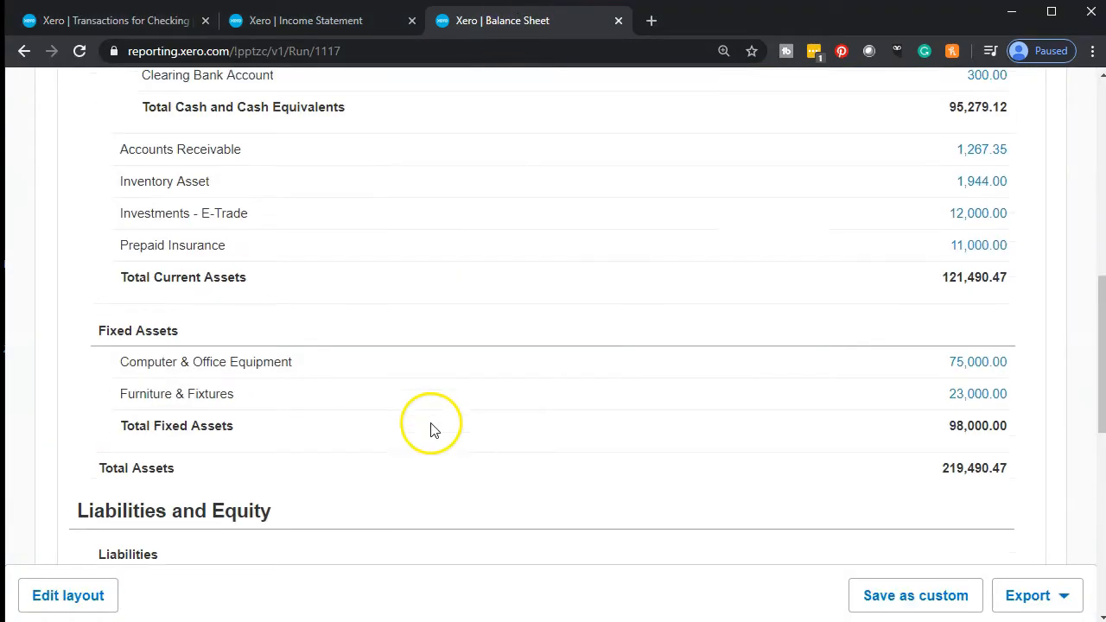
scroll(505, 466, down, 1)
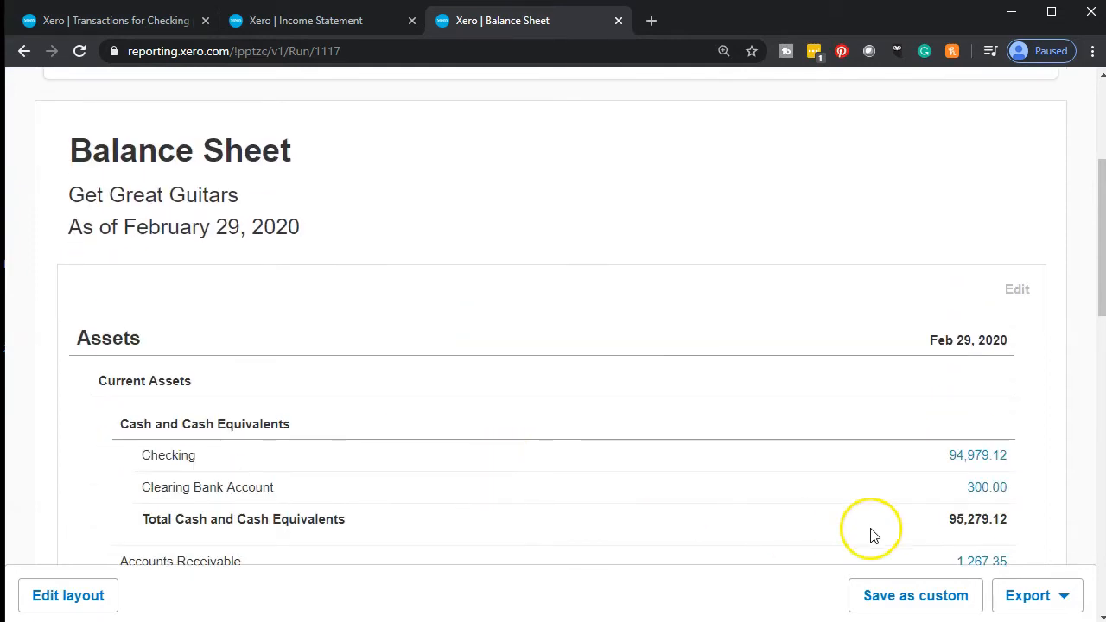
click(974, 464)
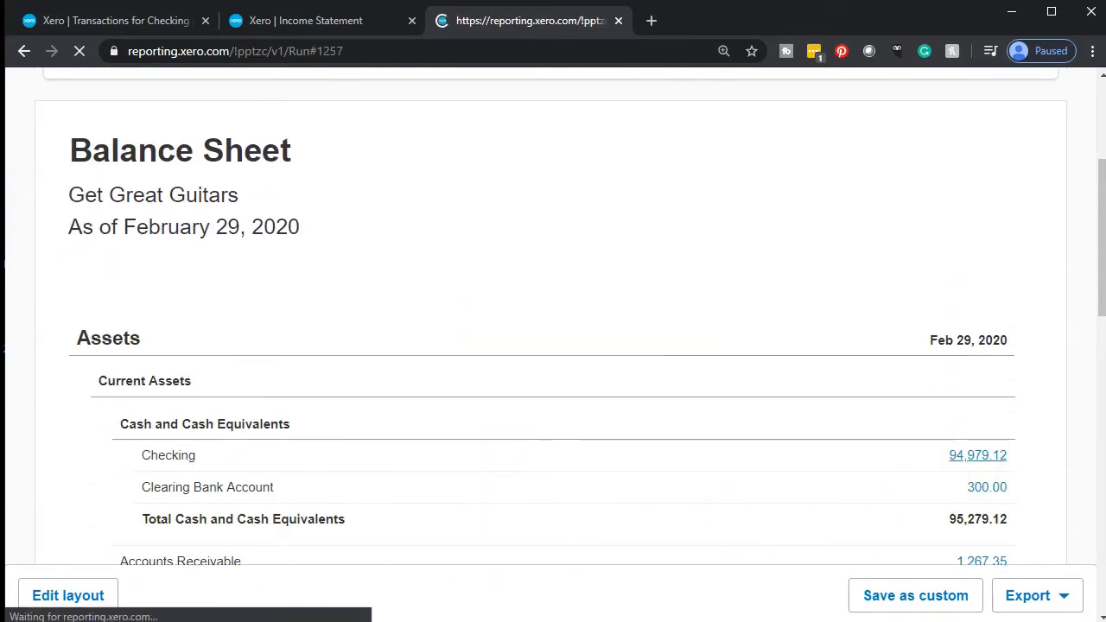
scroll(199, 516, down, 8)
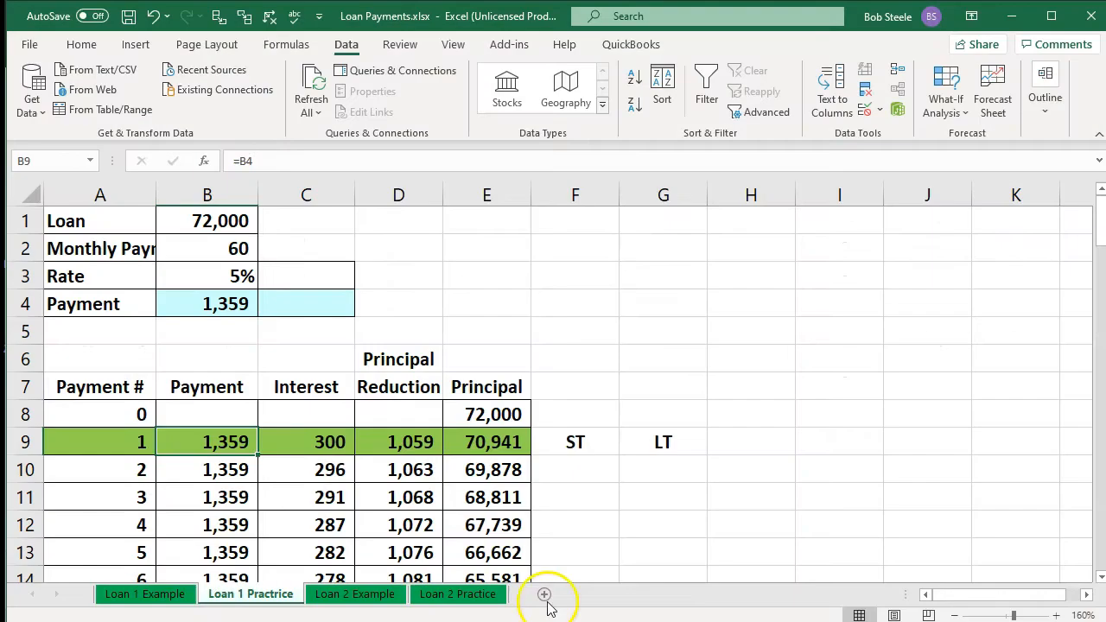
click(226, 443)
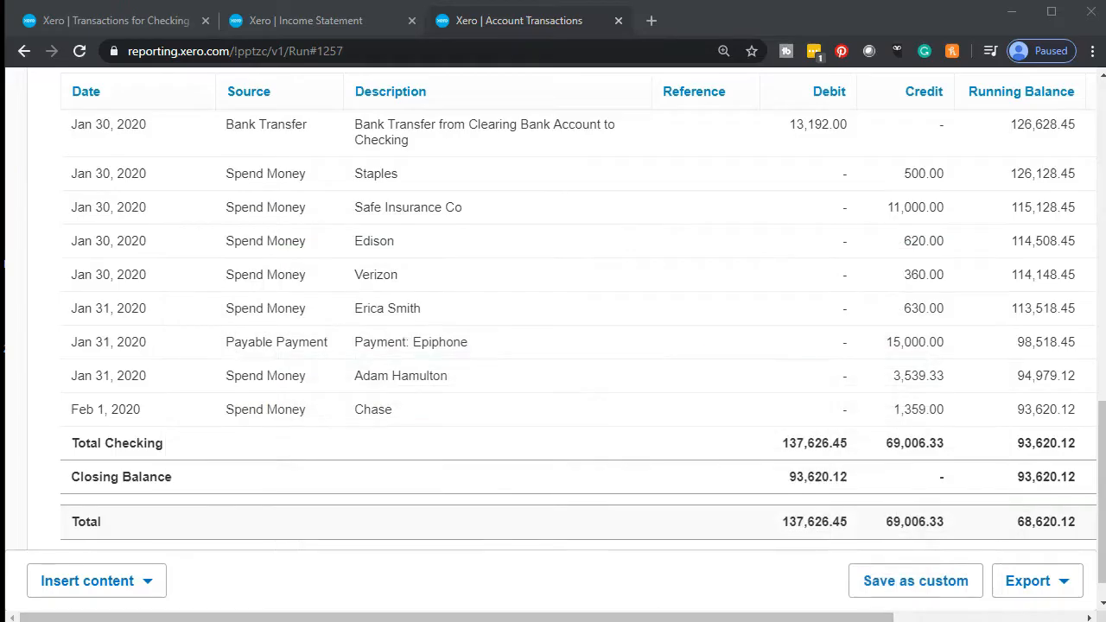
scroll(318, 423, up, 10)
scroll(320, 392, up, 5)
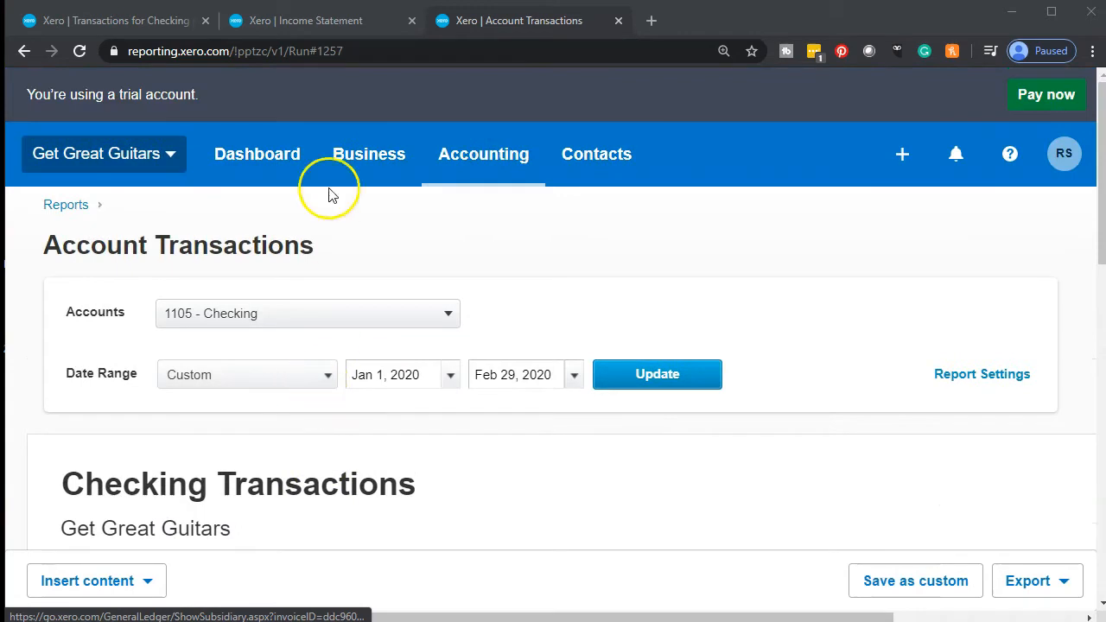
Return to the Balance Sheet and compare the Note Payable 3458 balance with the principal after payment 1 in the Excel schedule
click(26, 52)
scroll(276, 432, down, 9)
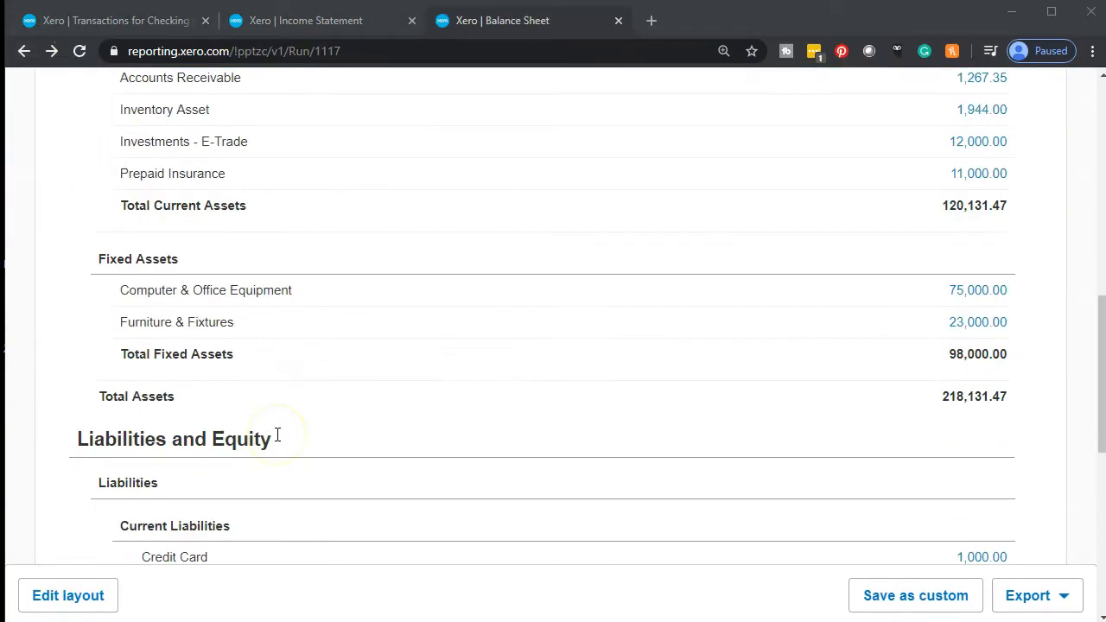
scroll(277, 435, down, 5)
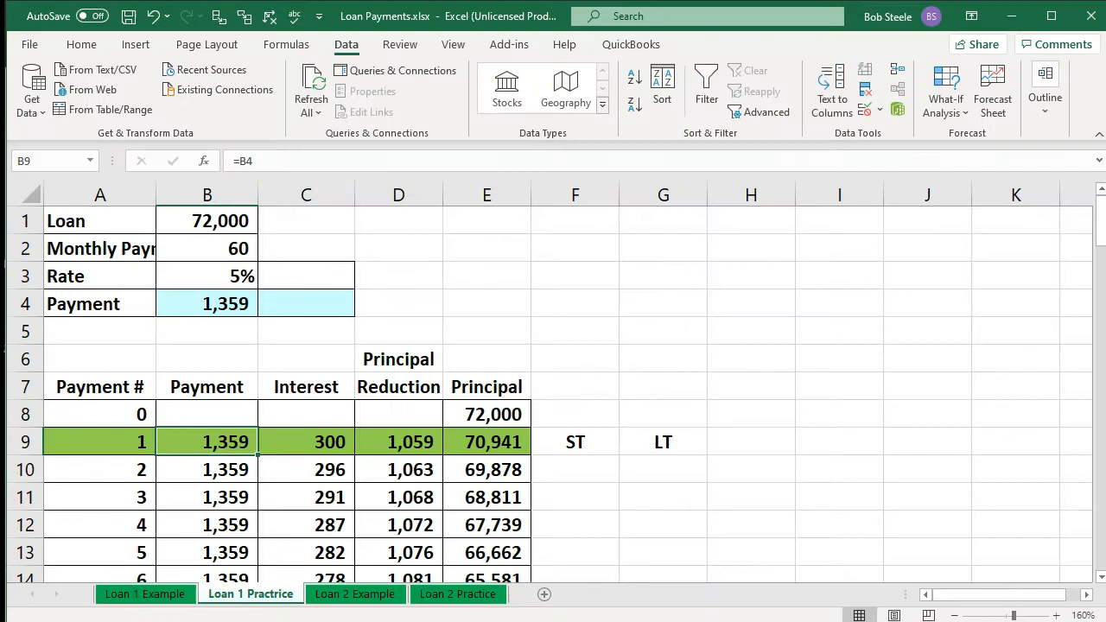
click(518, 440)
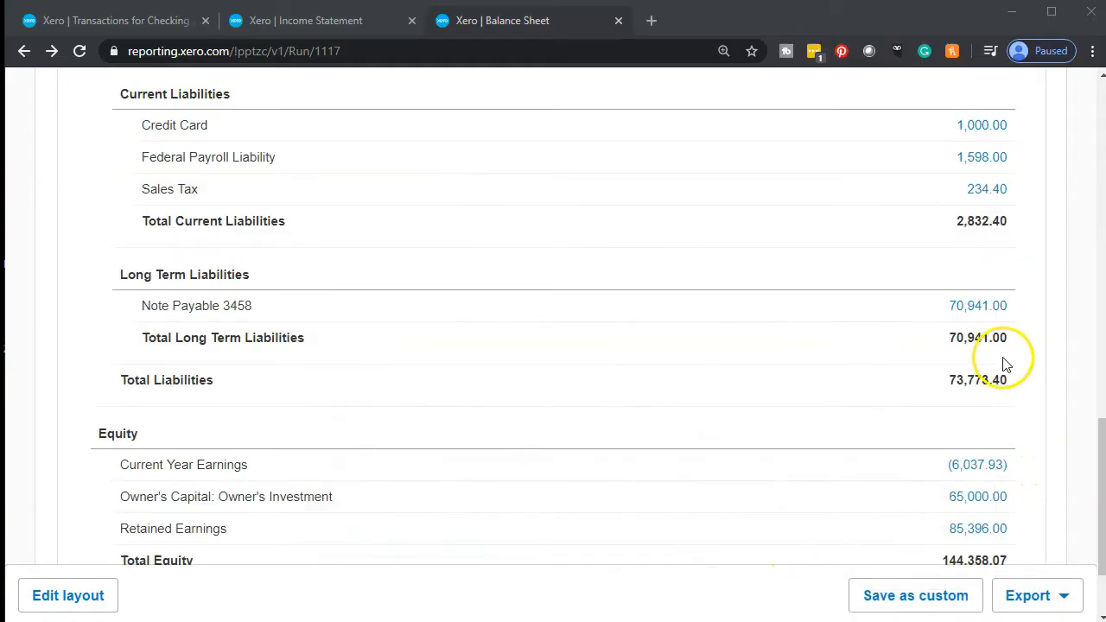
Open the Note Payable 3458 transactions, compare the loan payment entry with payment 1's principal reduction in Excel, and return to the Balance Sheet
click(952, 309)
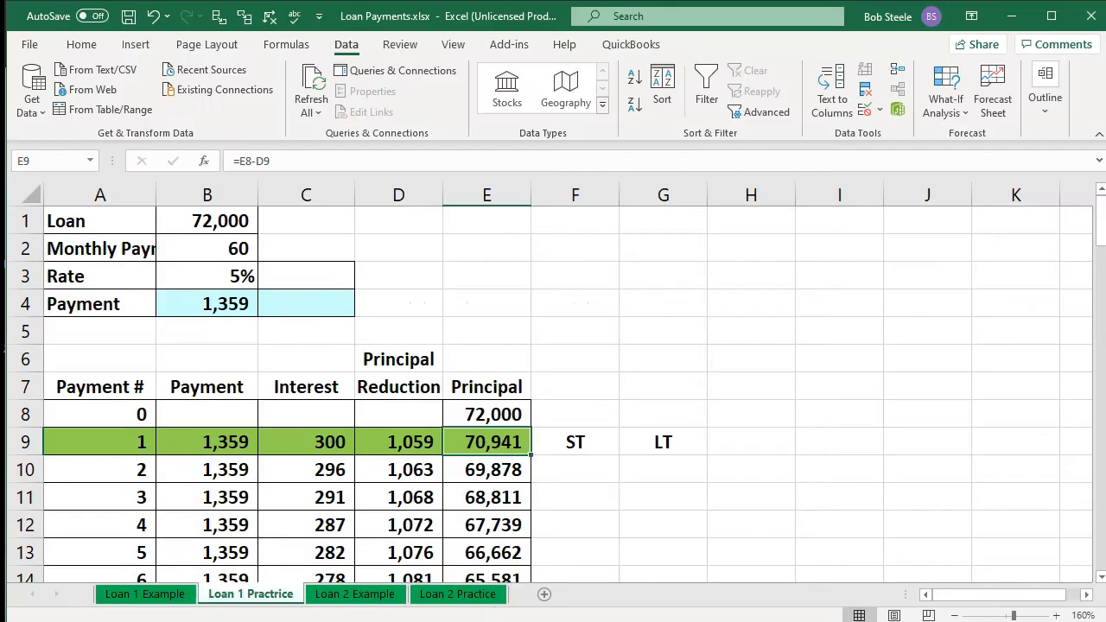
click(413, 450)
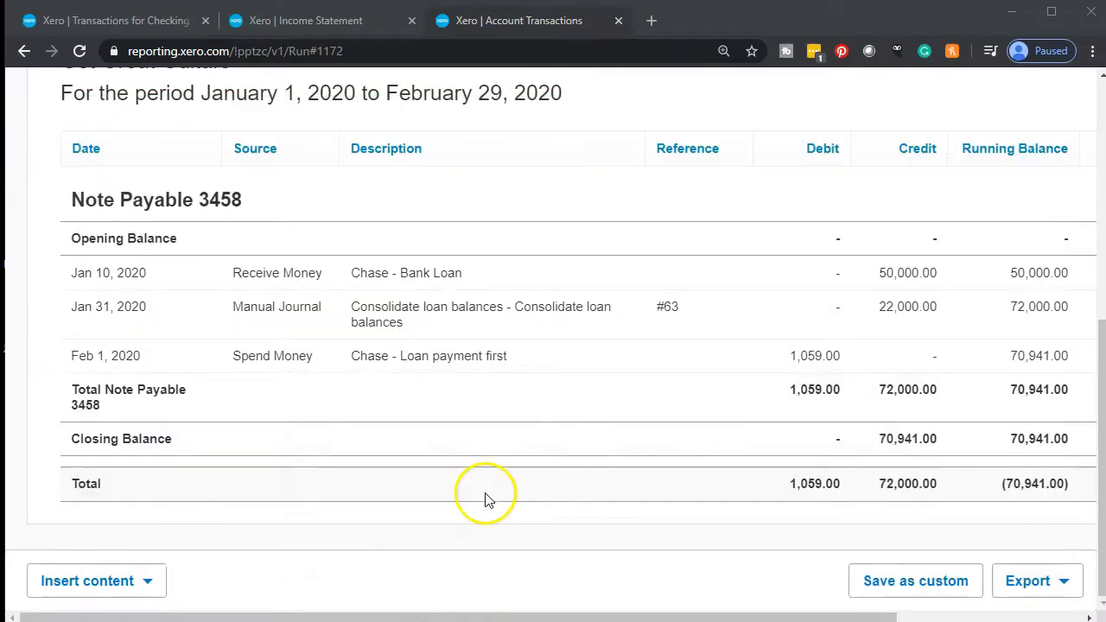
scroll(484, 502, up, 10)
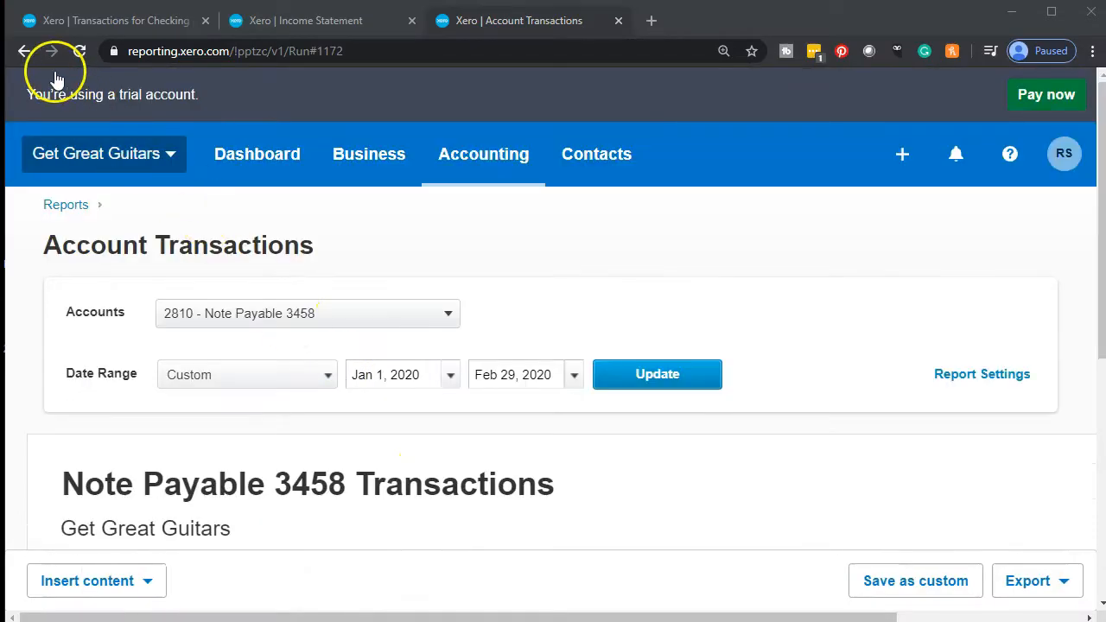
click(25, 51)
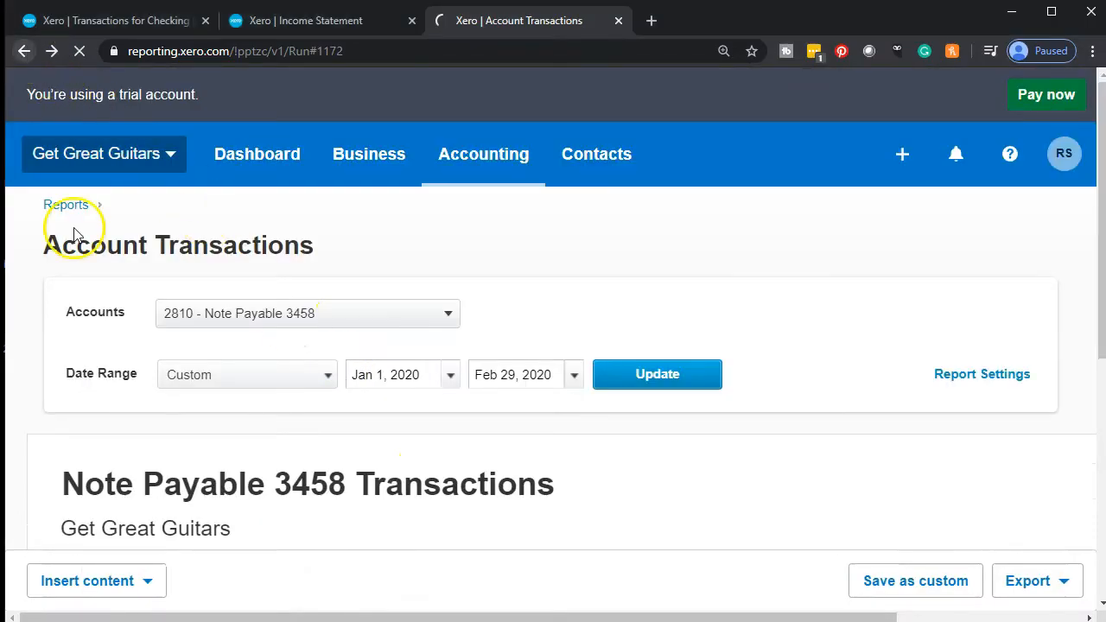
Refresh the Income Statement for Jan 1 to Dec 31, 2020 and check Interest Expense under Operating Expenses
click(322, 26)
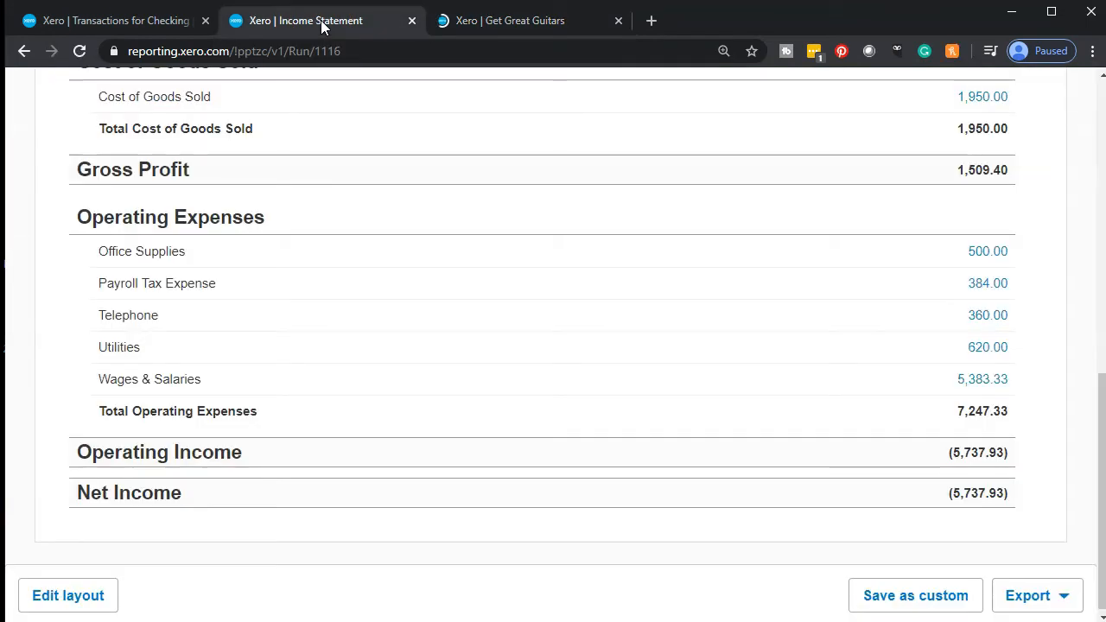
scroll(378, 282, up, 10)
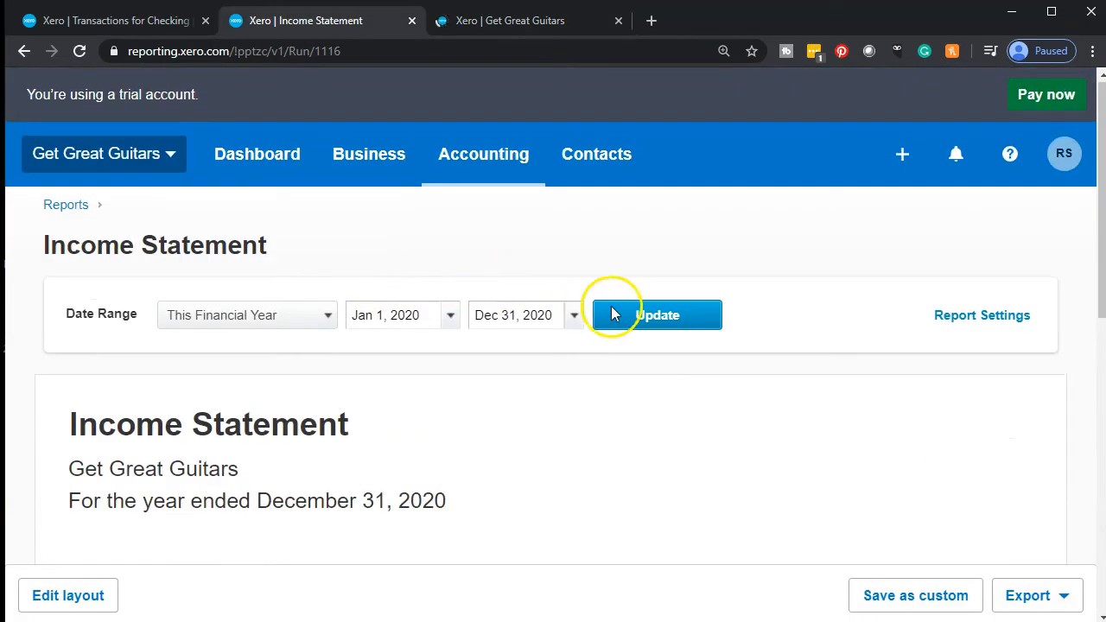
click(612, 314)
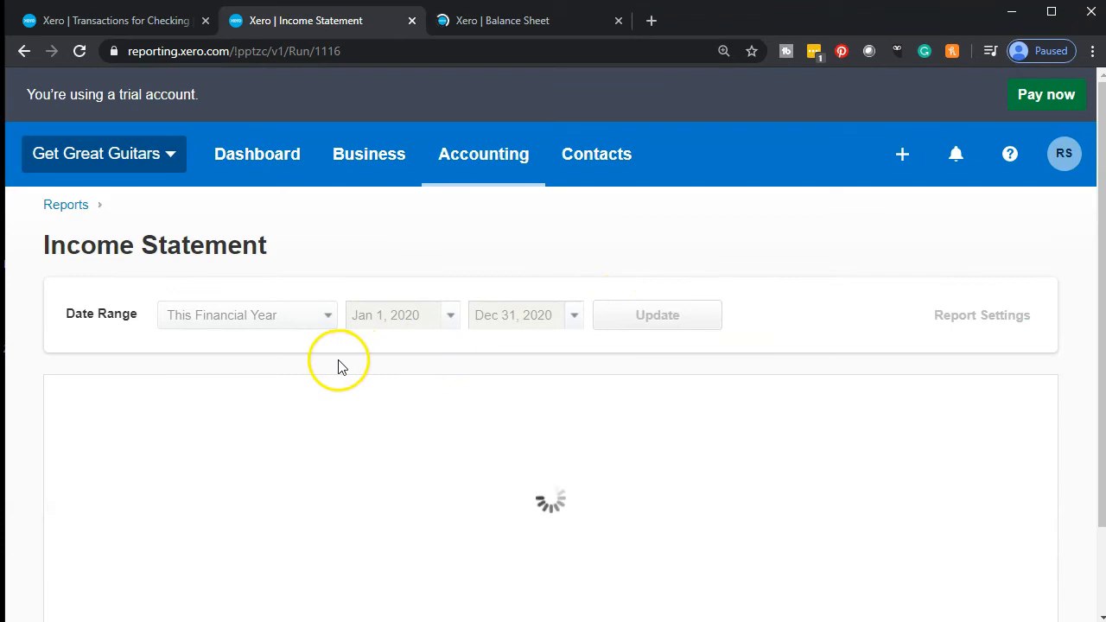
scroll(333, 362, down, 5)
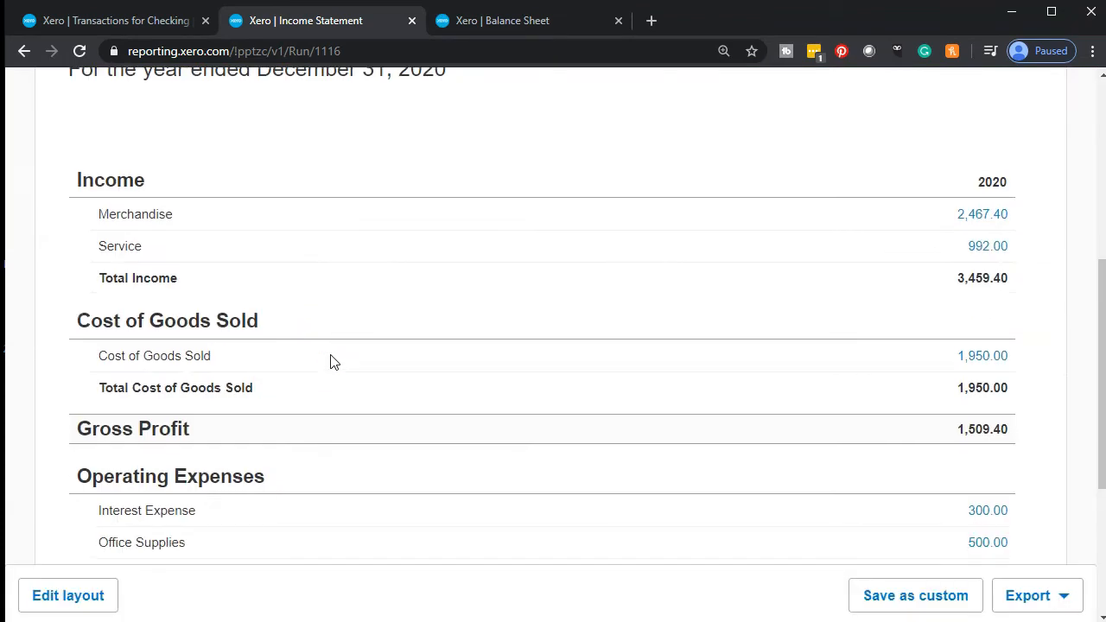
scroll(332, 362, down, 3)
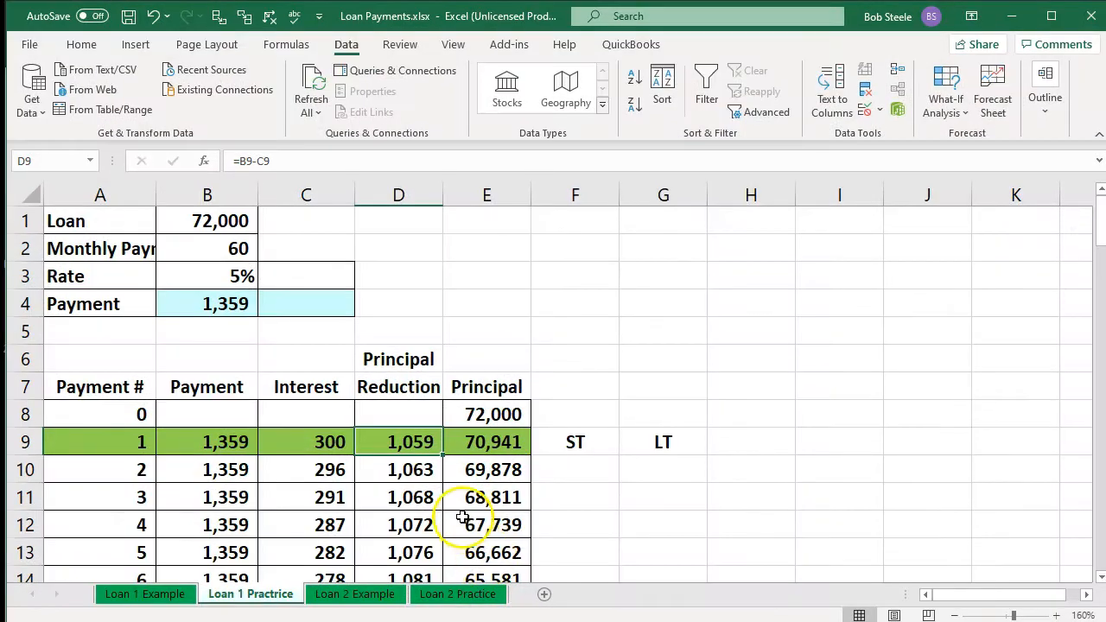
Remove the green fill from the payment 1 row, A9:E9, in the Excel loan schedule
click(460, 508)
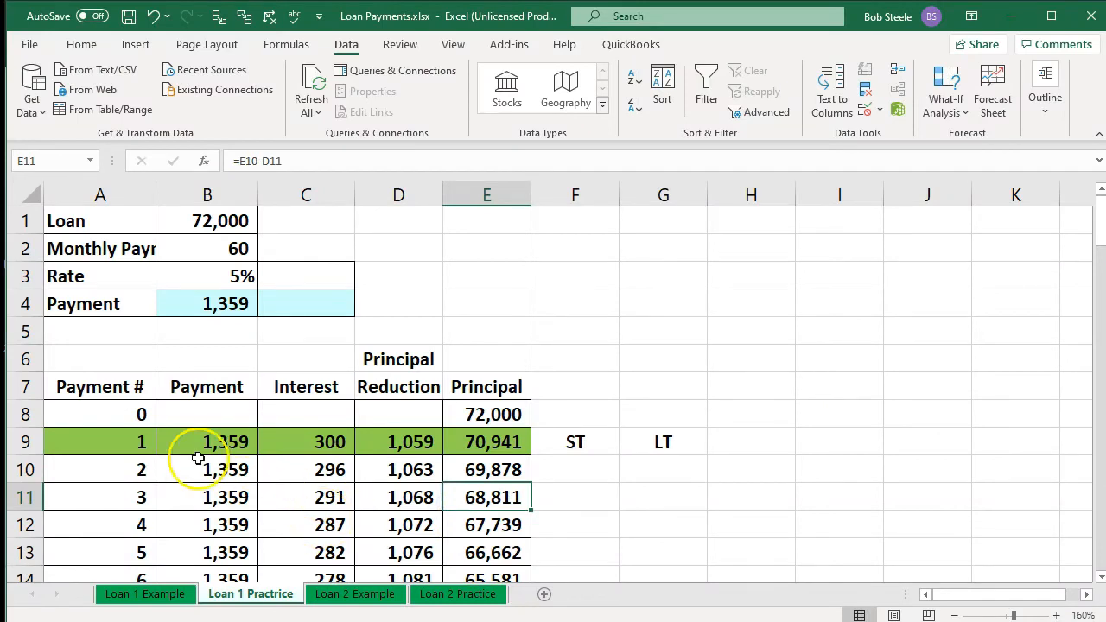
drag(130, 439, 459, 451)
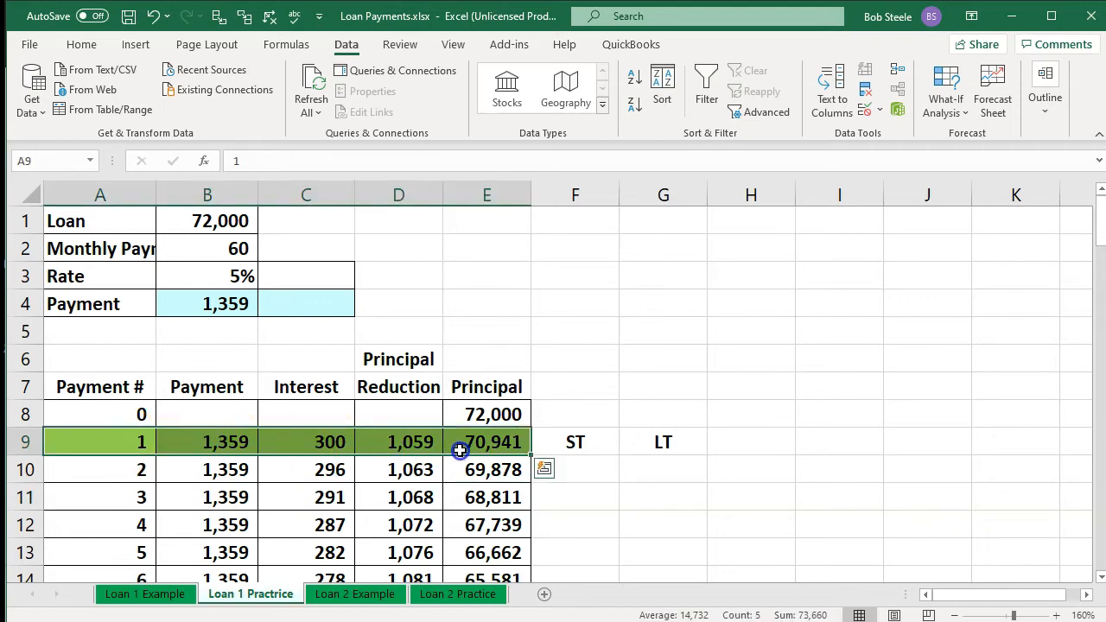
right_click(459, 451)
click(543, 501)
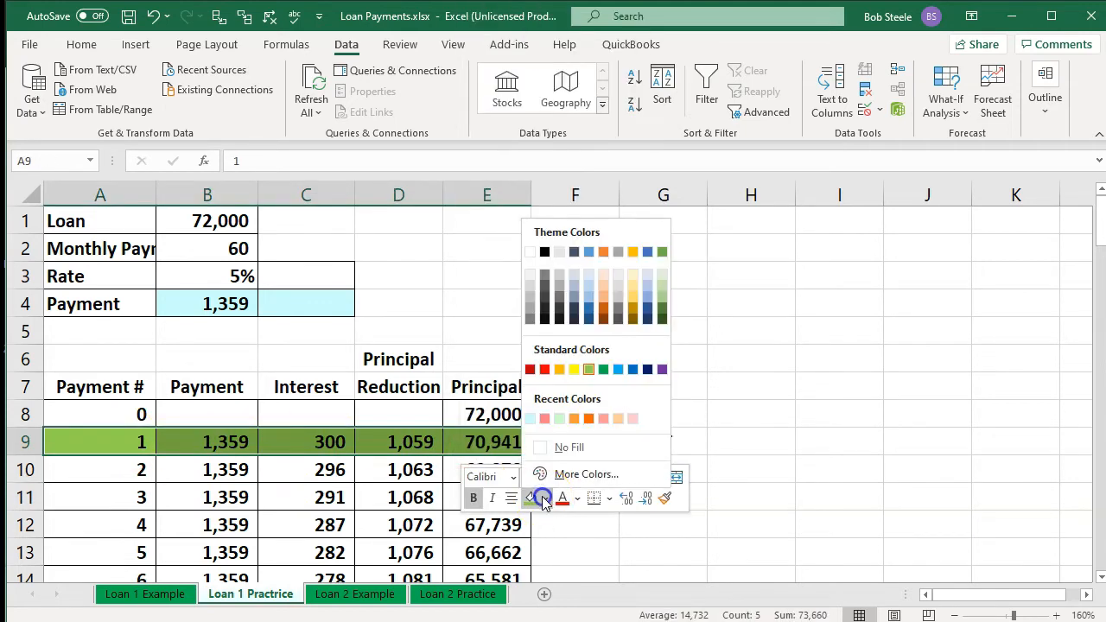
click(546, 450)
click(186, 486)
Fill the payment 2 row, A10:E10, of the Excel loan schedule with standard light green
drag(141, 467, 474, 458)
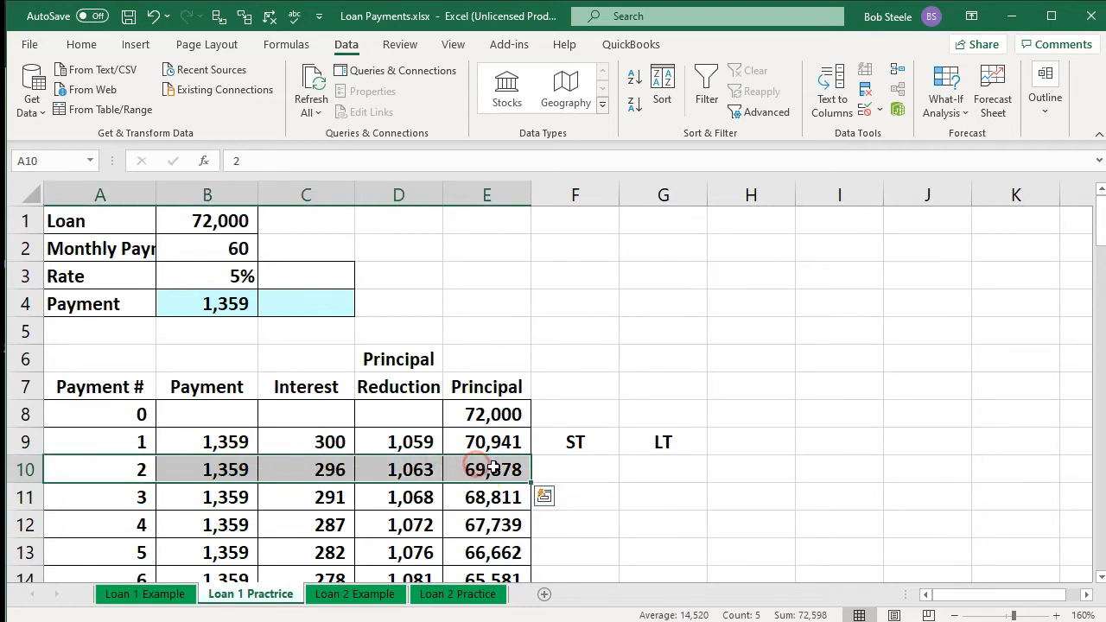
right_click(490, 469)
click(575, 518)
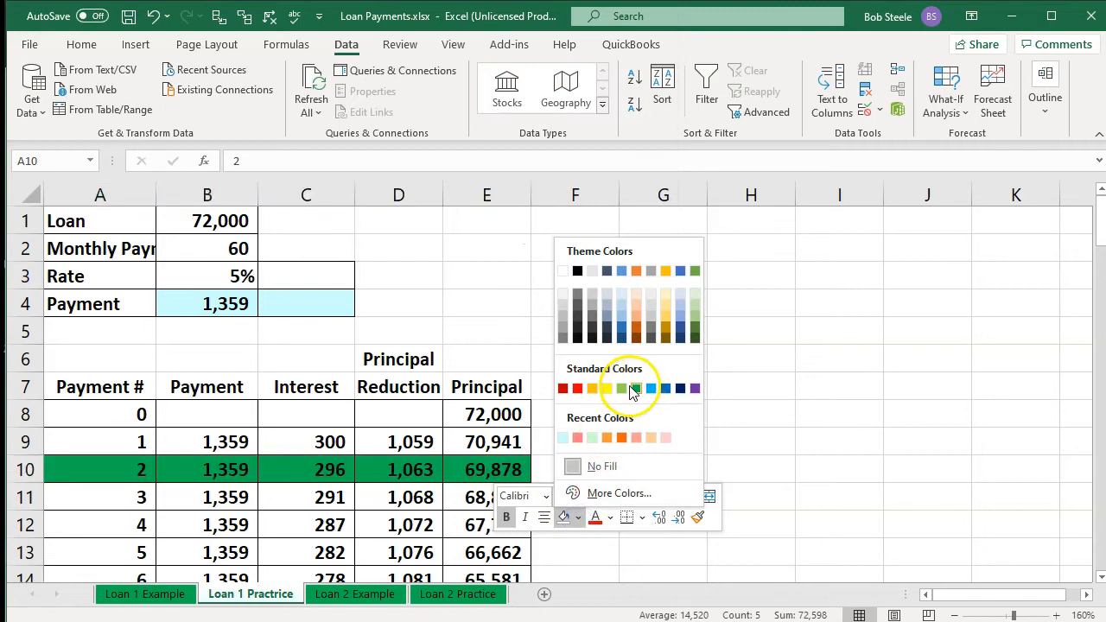
click(621, 388)
click(358, 444)
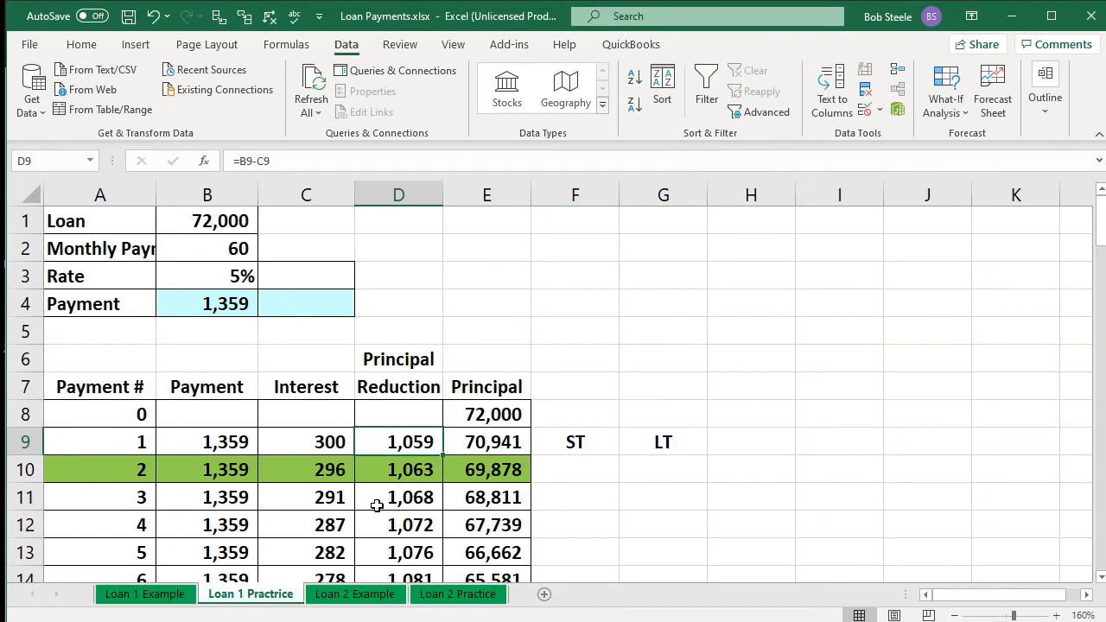
Examine payment 2's payment, interest and principal reduction against payment 1 and the following rows of the Excel loan schedule
click(229, 467)
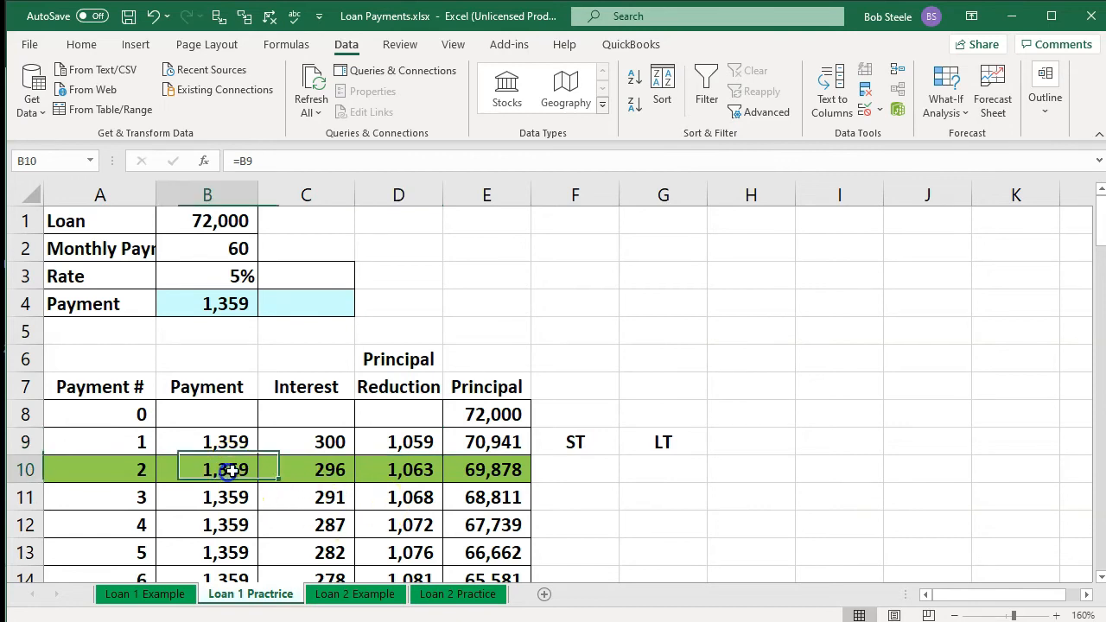
key(Right)
key(Right)
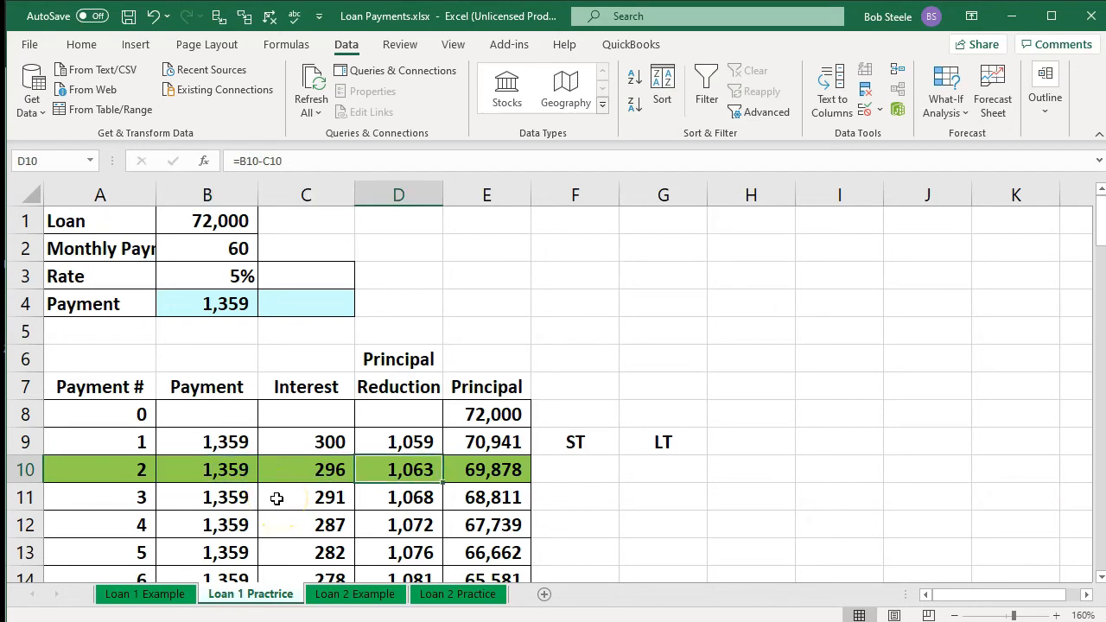
key(Up)
key(Left)
key(Right)
key(Down)
key(Left)
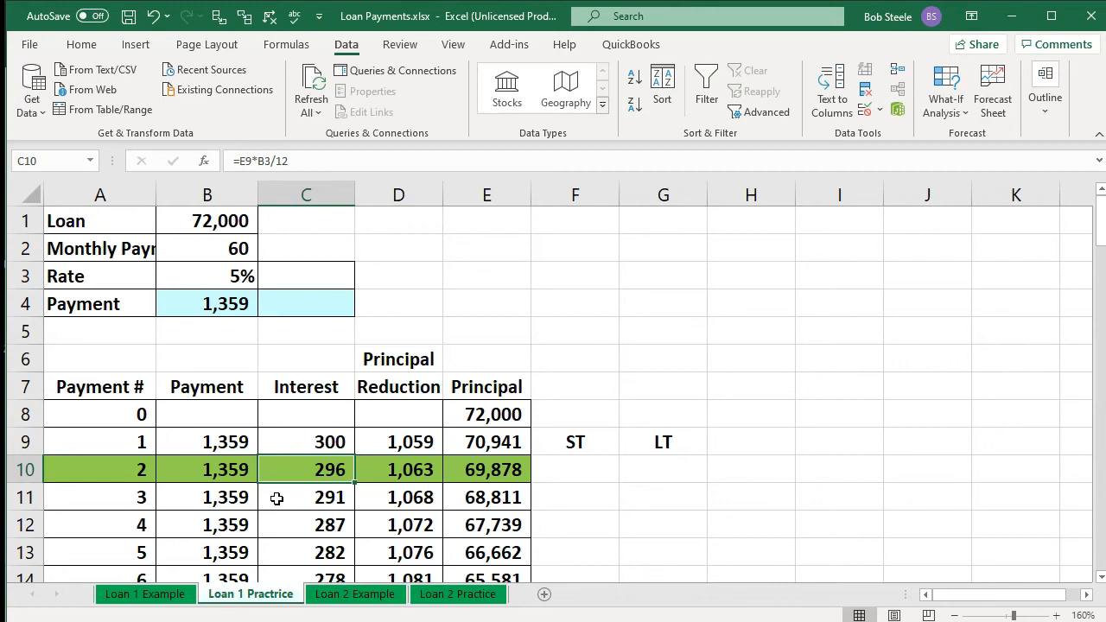
scroll(276, 498, down, 2)
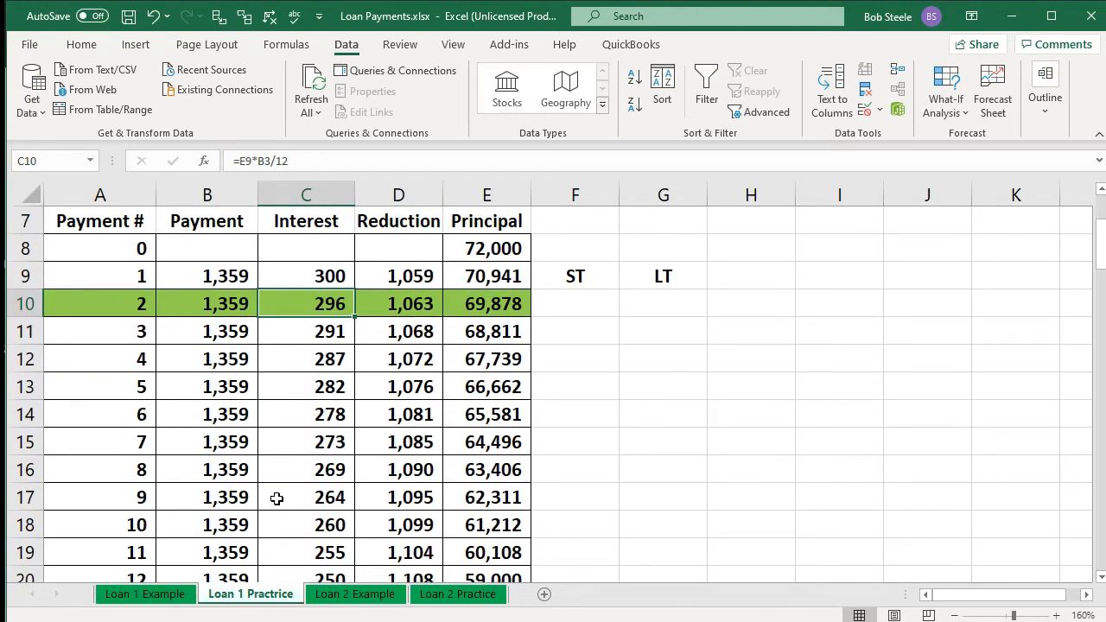
click(235, 309)
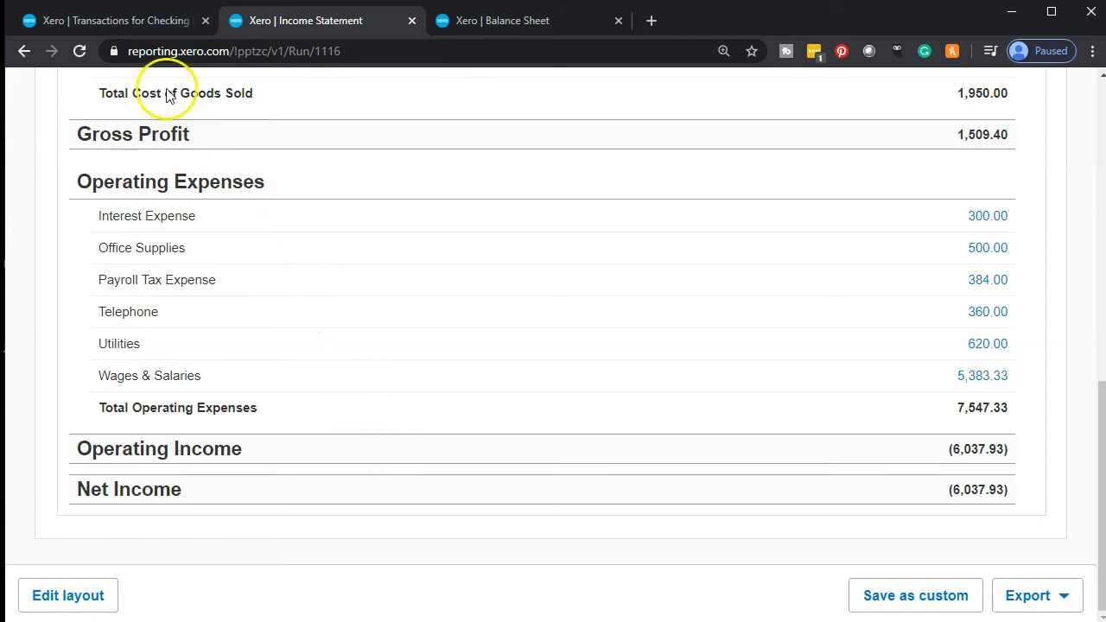
Start a new spend money transaction in Xero paid from the Checking account
click(141, 26)
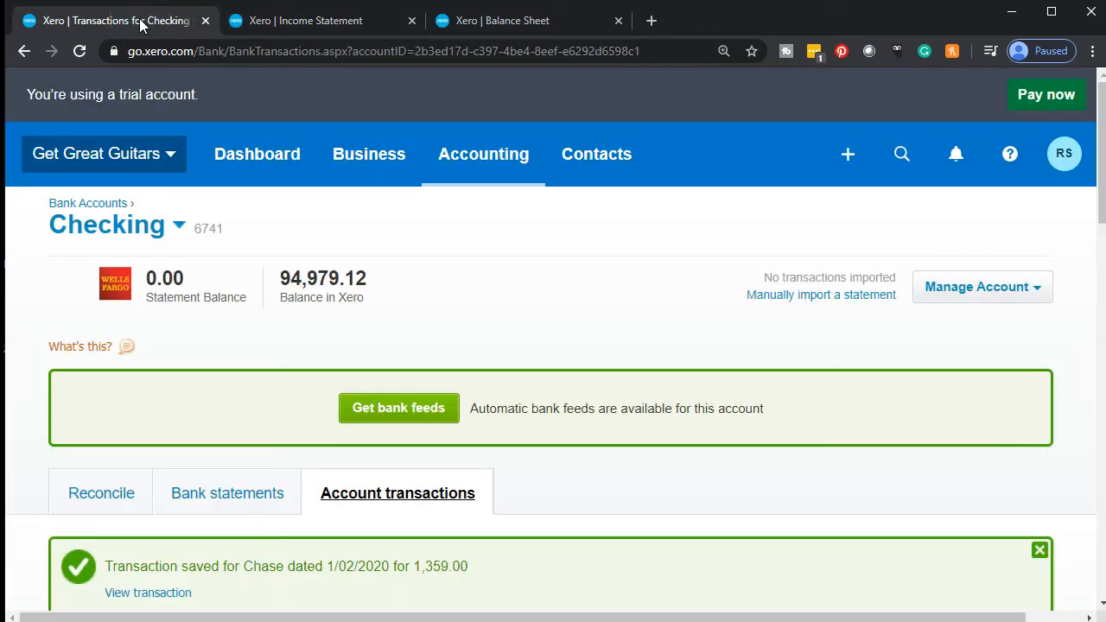
click(850, 154)
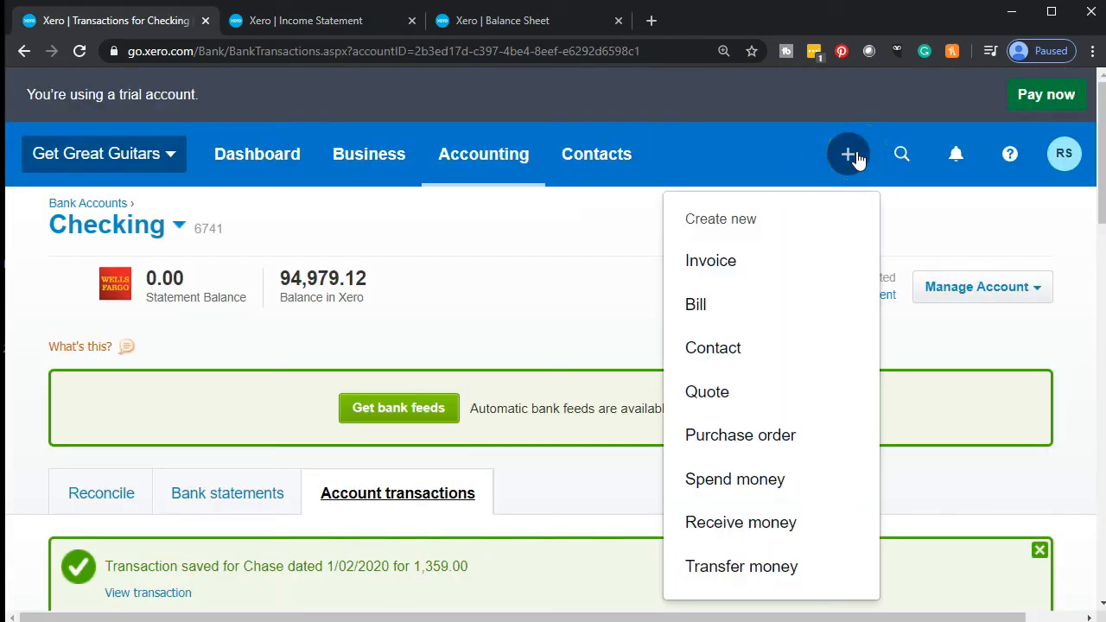
click(770, 479)
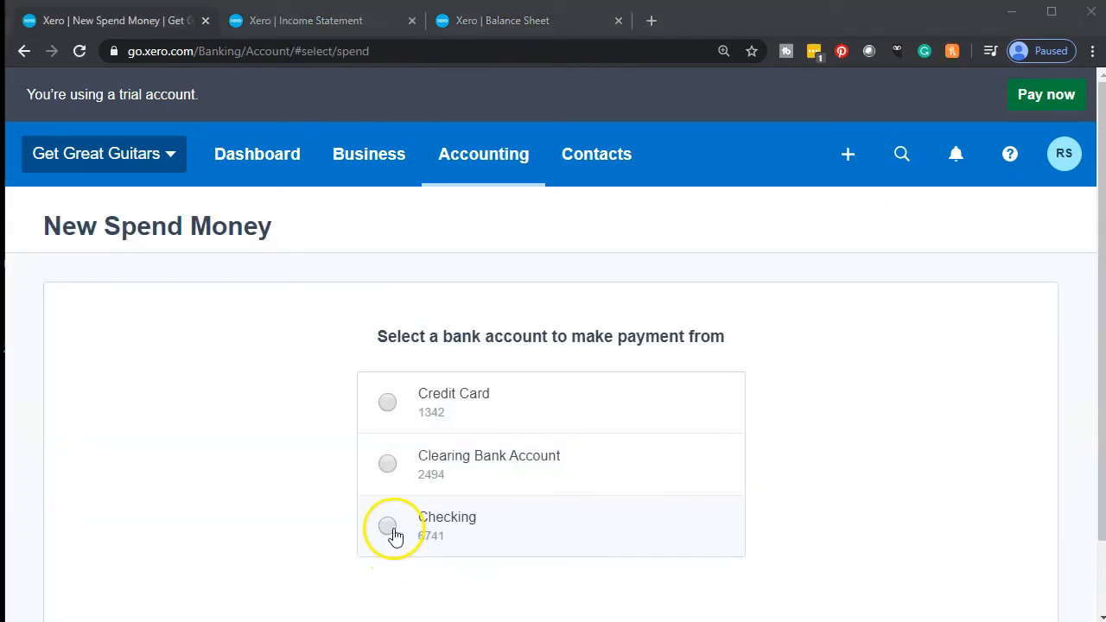
click(397, 526)
scroll(518, 508, down, 1)
click(989, 555)
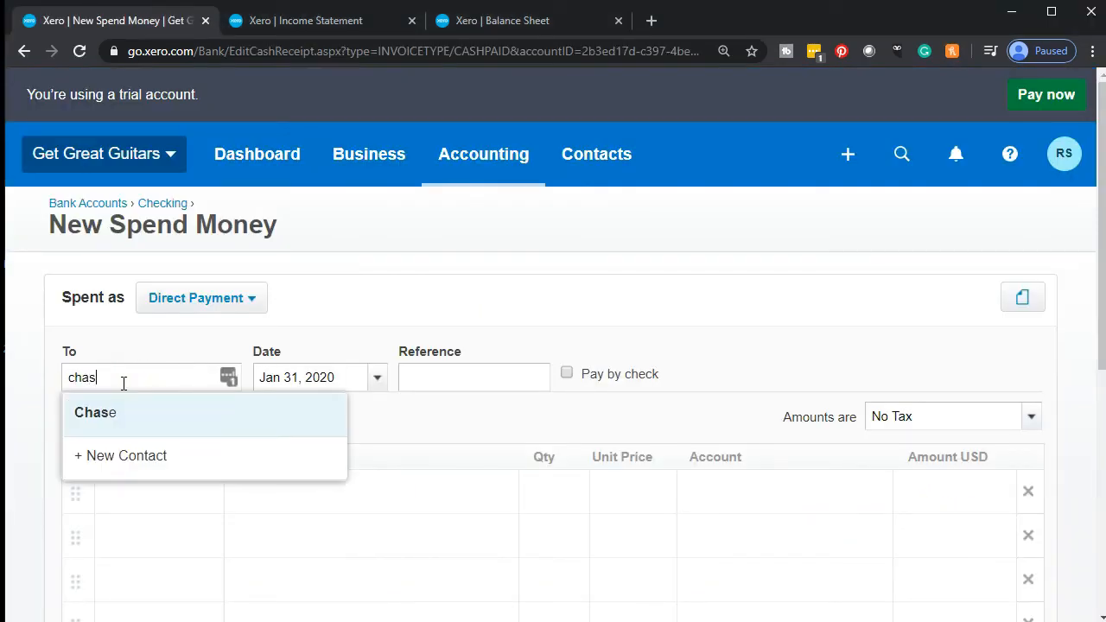
Set the spend money payee to Chase and the date to Feb 29, 2020
key(Down)
key(Up)
key(Tab)
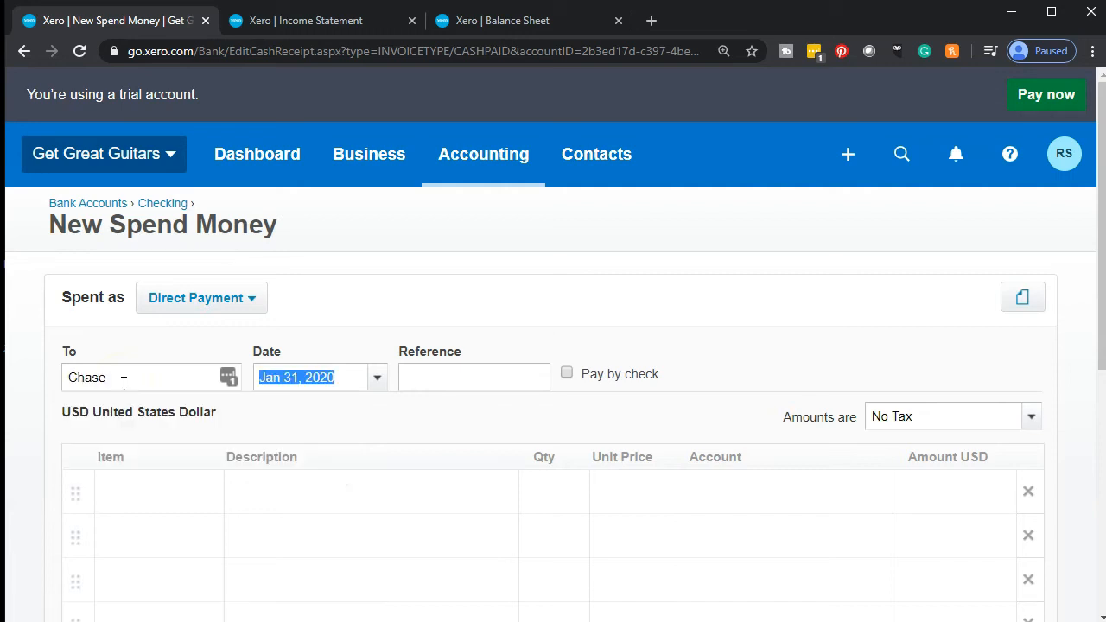
click(377, 378)
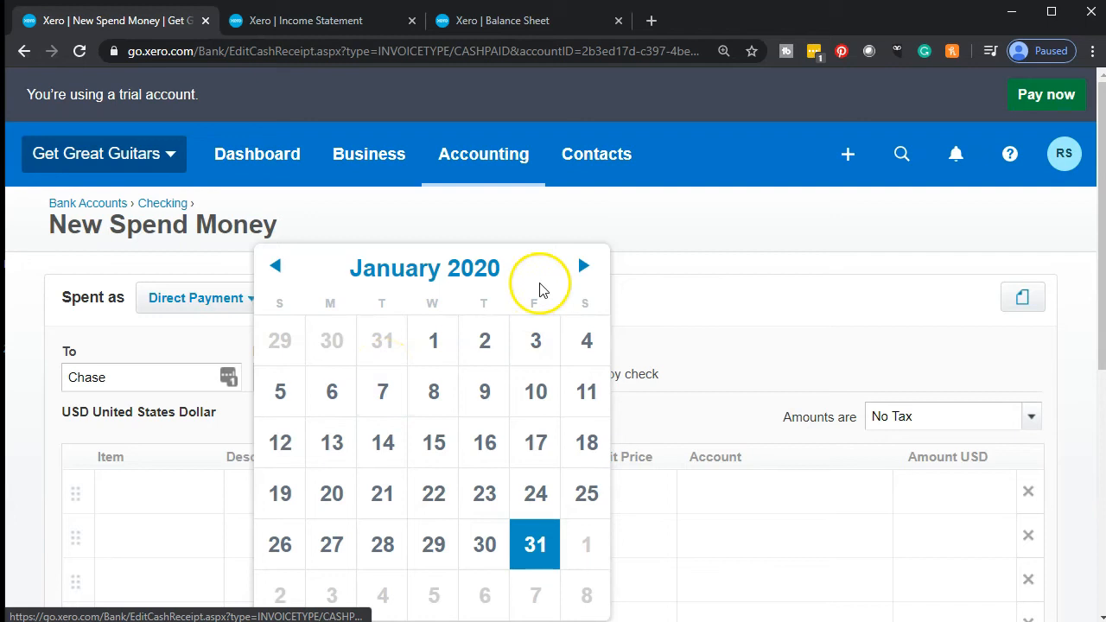
click(584, 266)
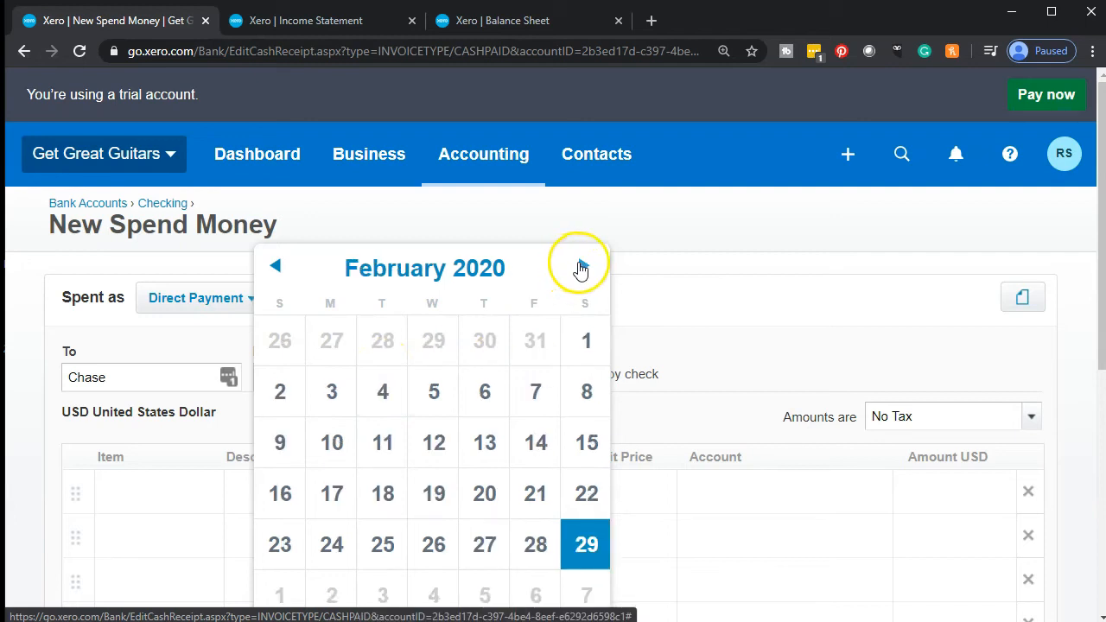
click(587, 544)
key(Tab)
key(Tab)
key(Tab)
key(Tab)
Fill the first line with description Second payment, unit price 296 and account 8110 - Interest Expense
scroll(577, 465, down, 1)
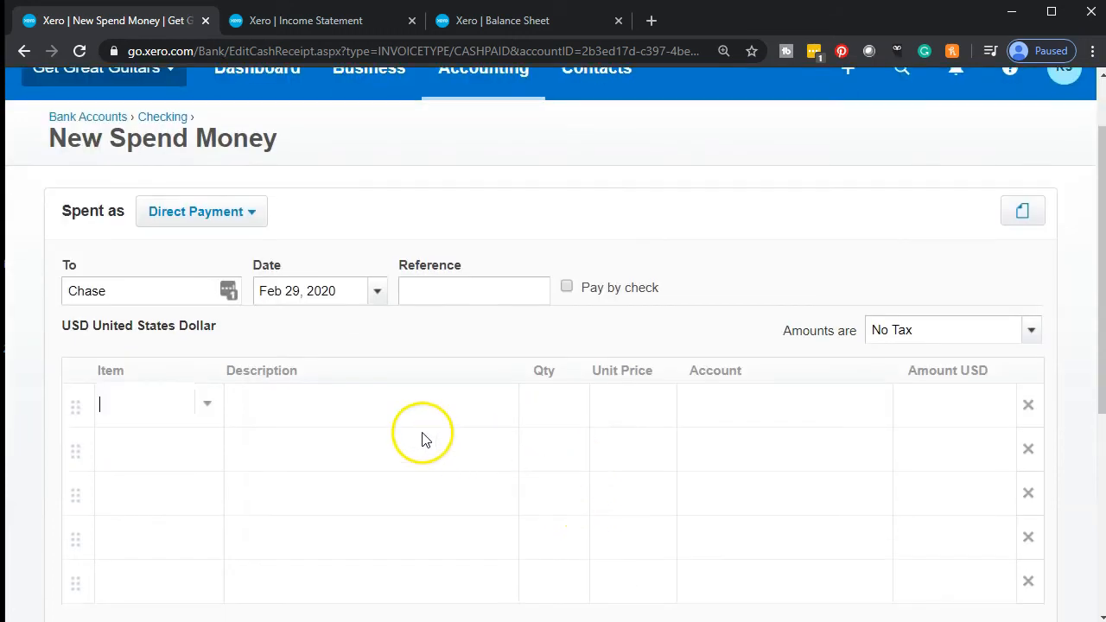
click(330, 400)
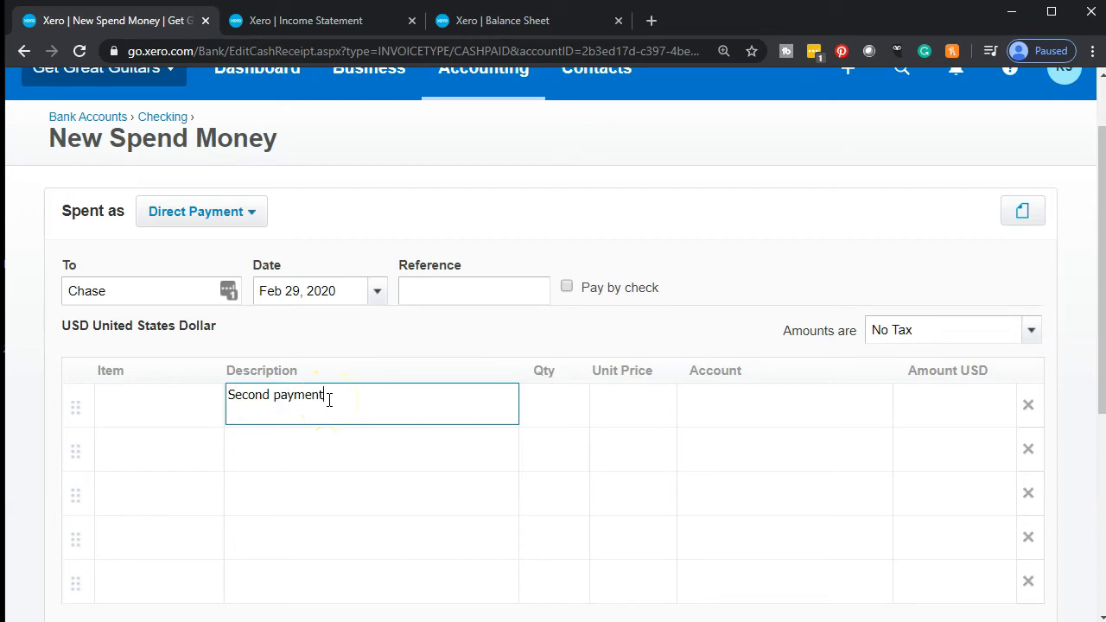
key(Tab)
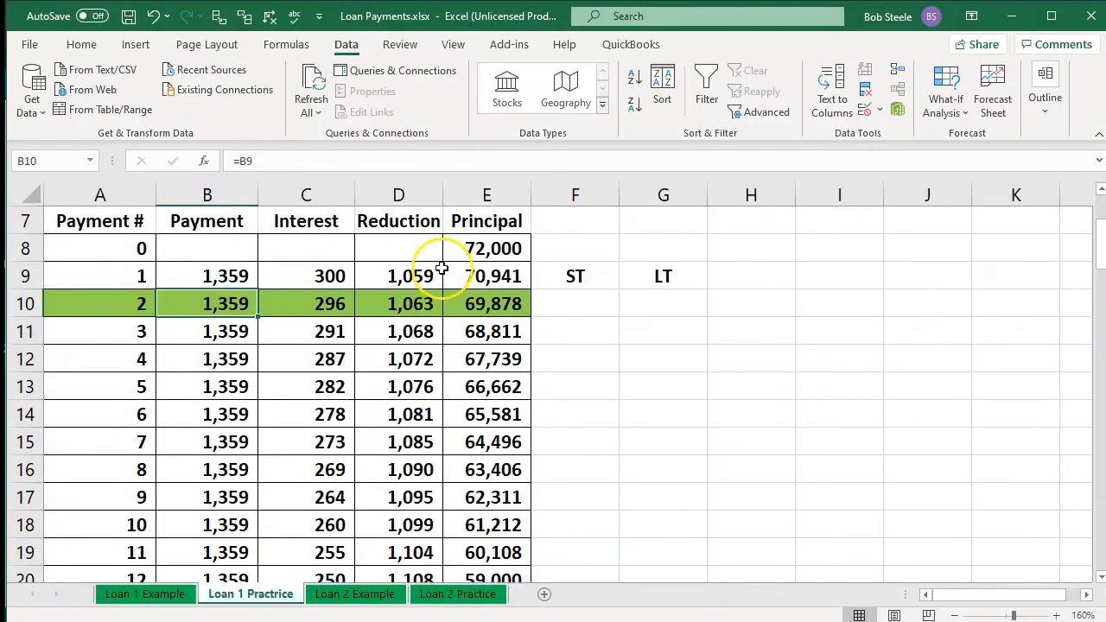
click(328, 307)
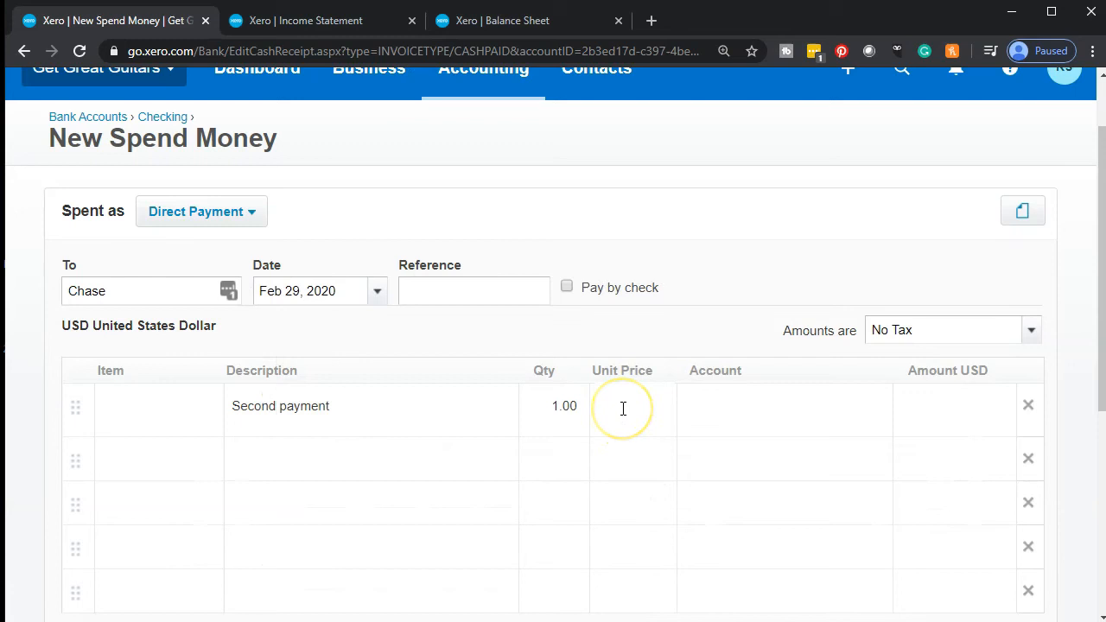
text(1)
key(Tab)
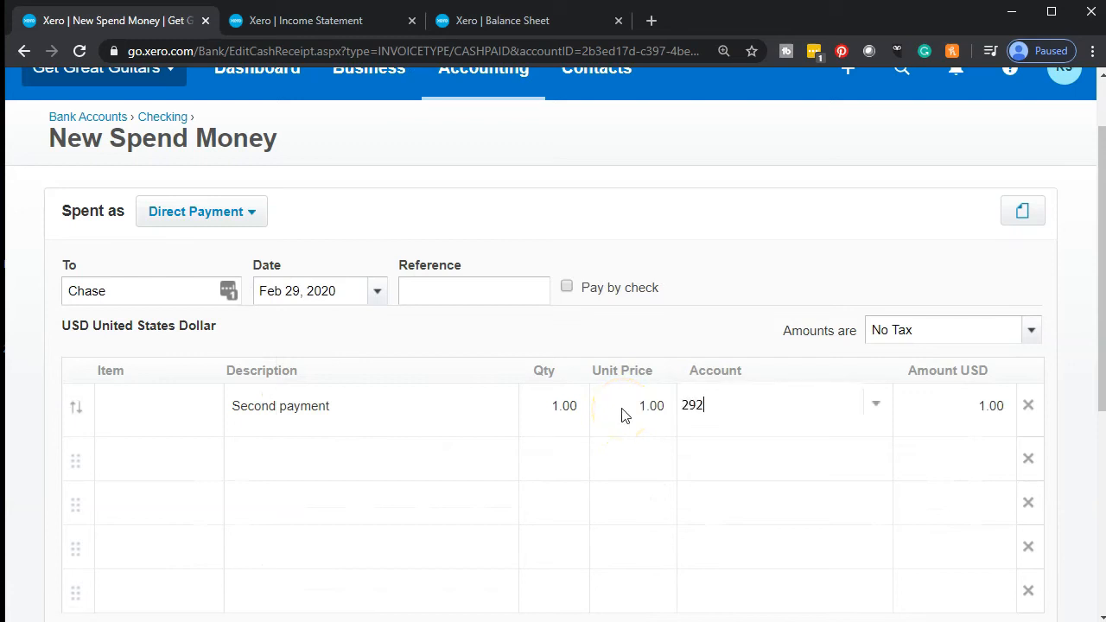
click(622, 408)
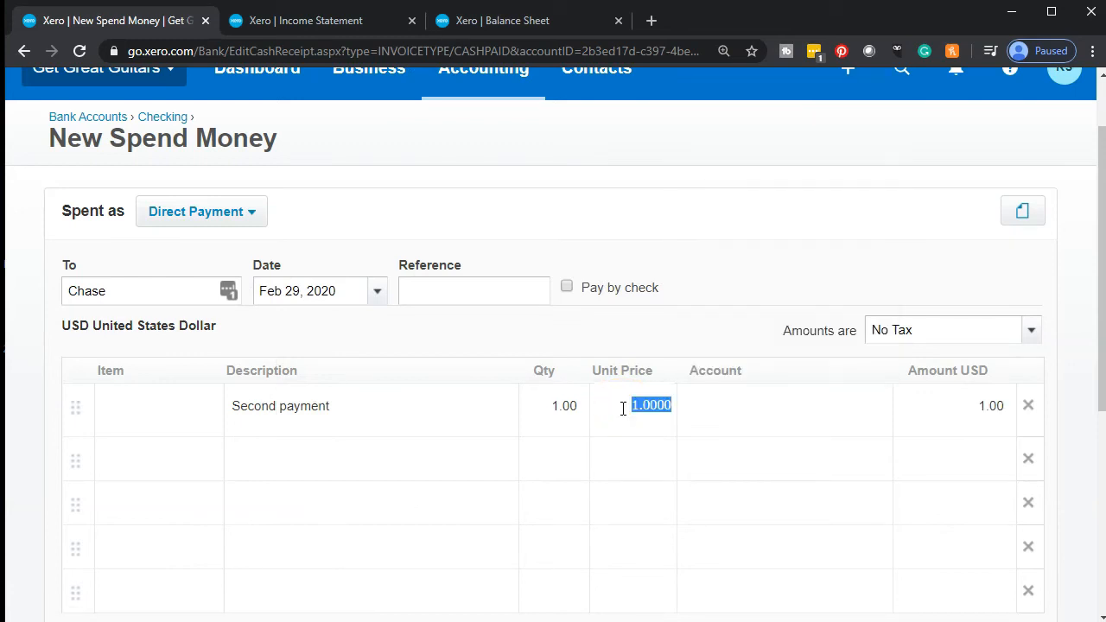
text(2)
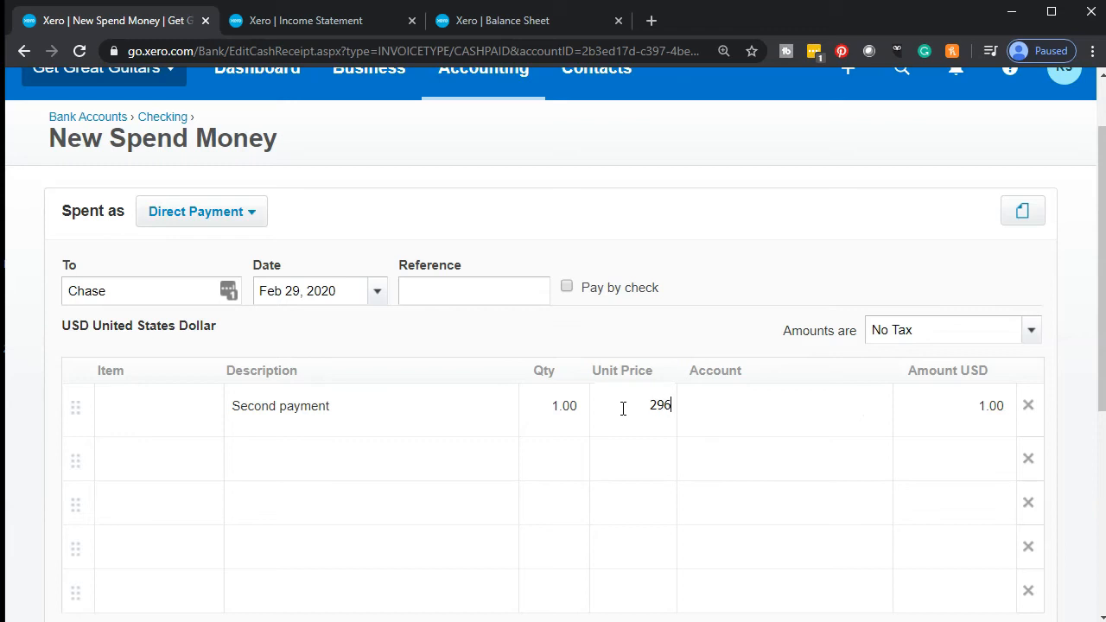
text(96)
key(Tab)
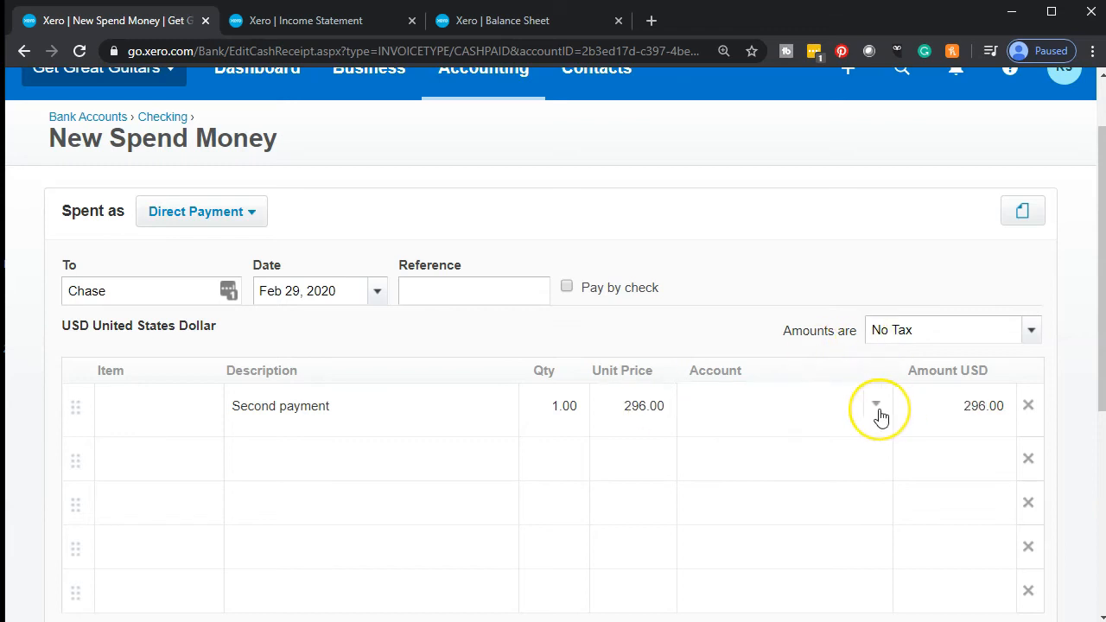
text(inter)
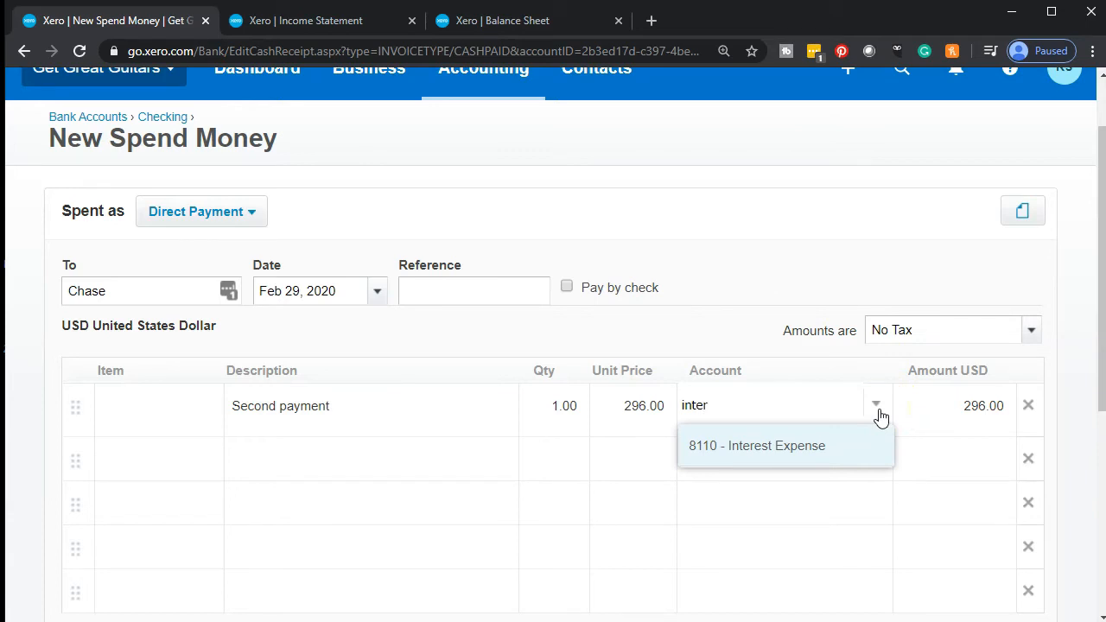
key(Return)
key(Tab)
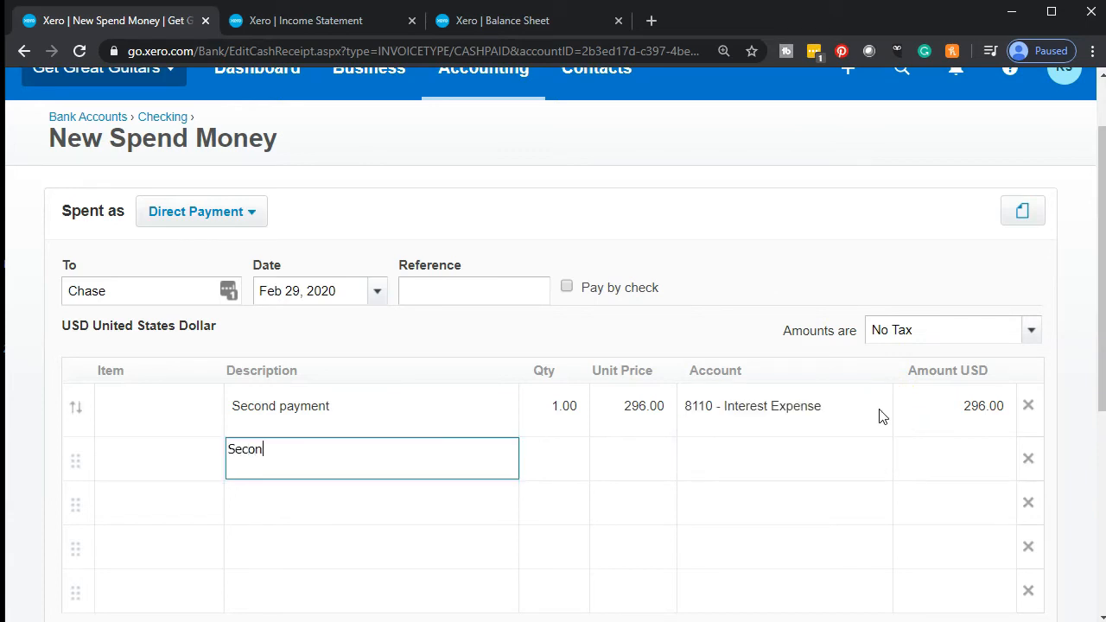
Fill the second line with description Second payment, unit price 1063 and account 2810 - Note Payable 3458
text(Second payment)
key(Tab)
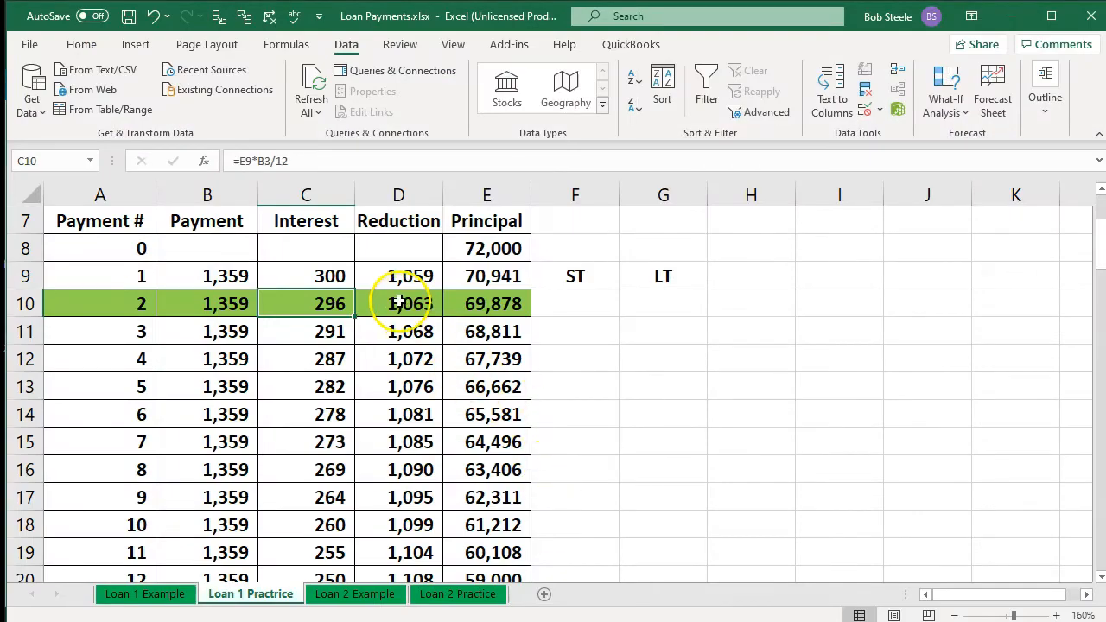
click(400, 303)
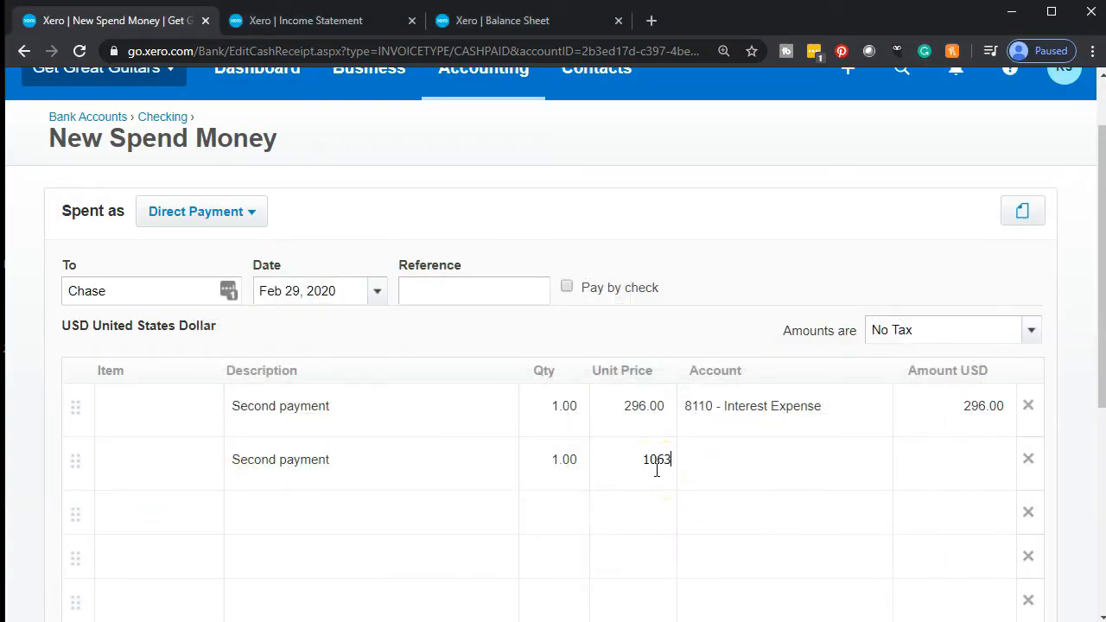
key(Tab)
text(loa)
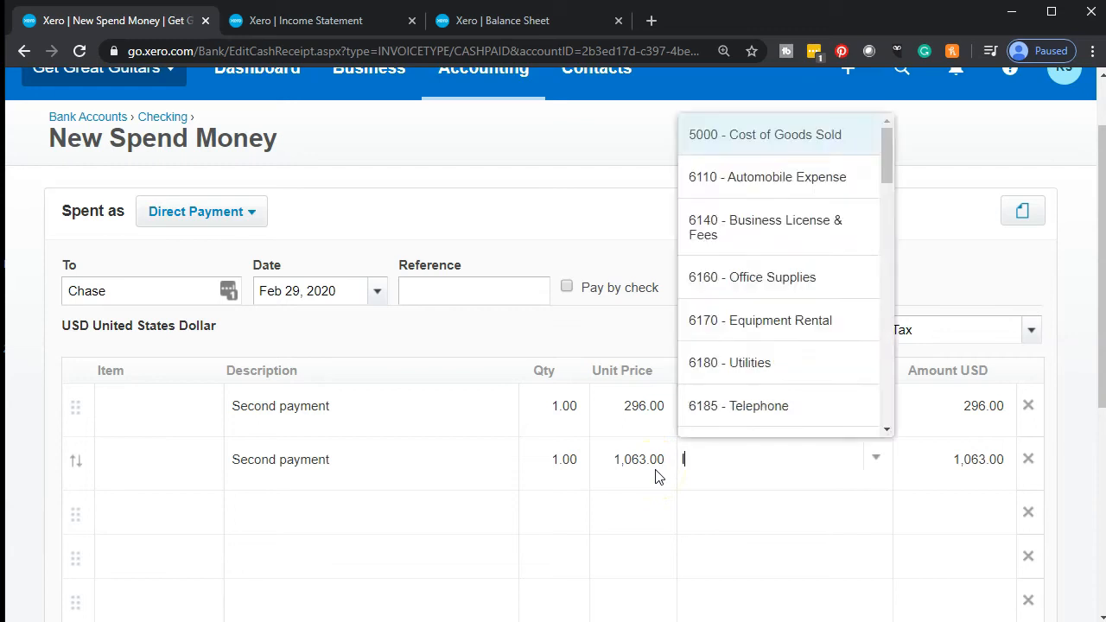
key(BackSpace)
key(BackSpace)
key(BackSpace)
text(not)
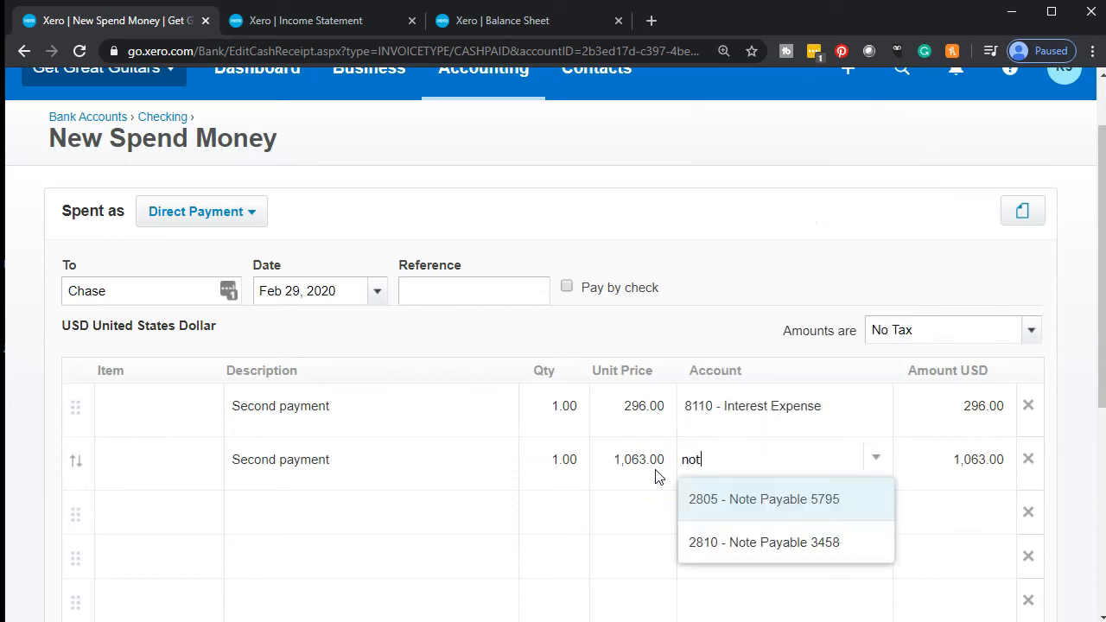
key(Down)
key(Return)
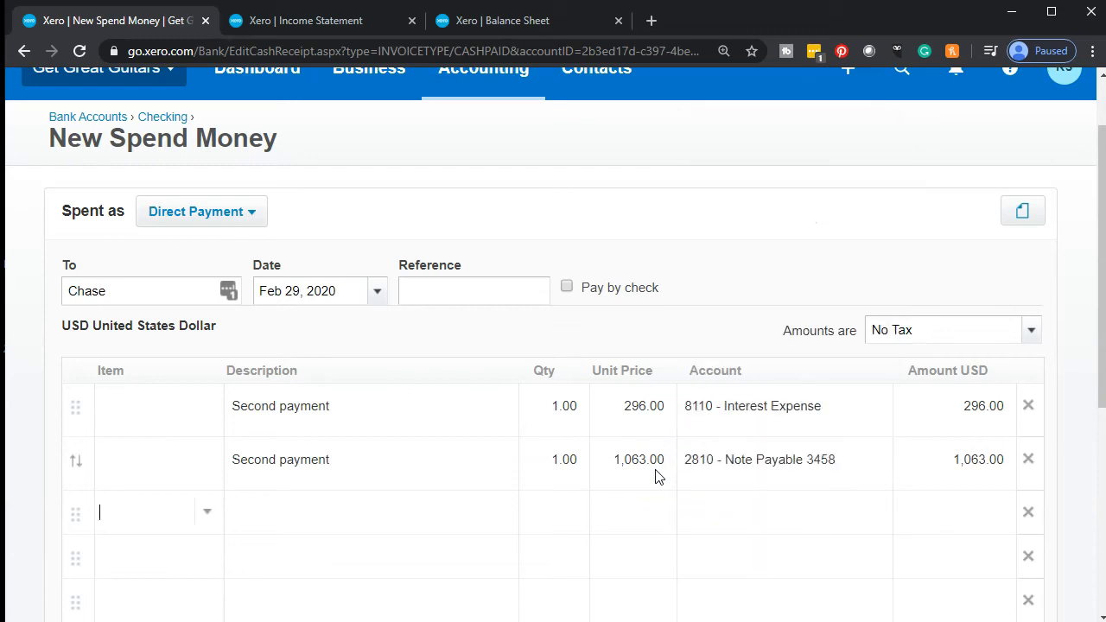
Compare the entered lines and total with payment 2 in the Excel loan schedule and Note Payable 3458 on the Xero balance sheet
click(76, 619)
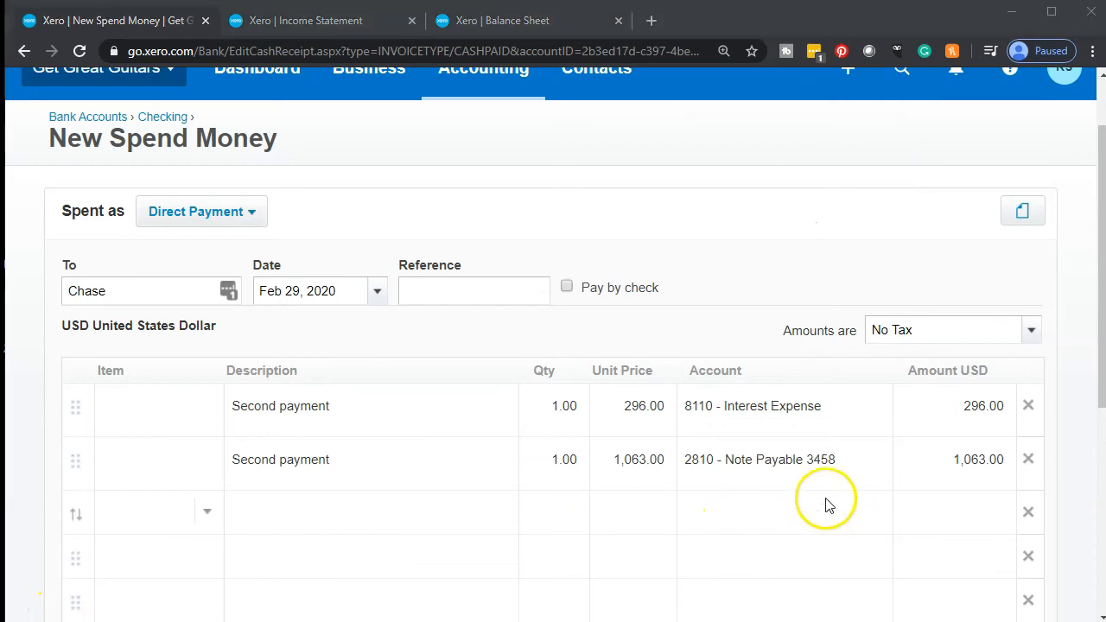
click(490, 23)
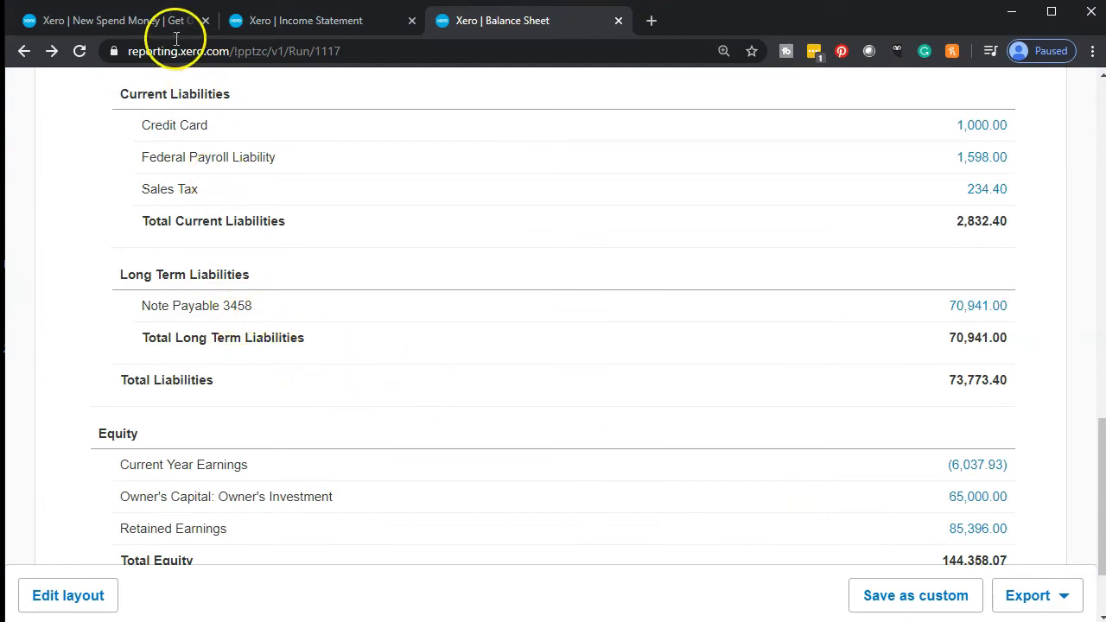
click(153, 22)
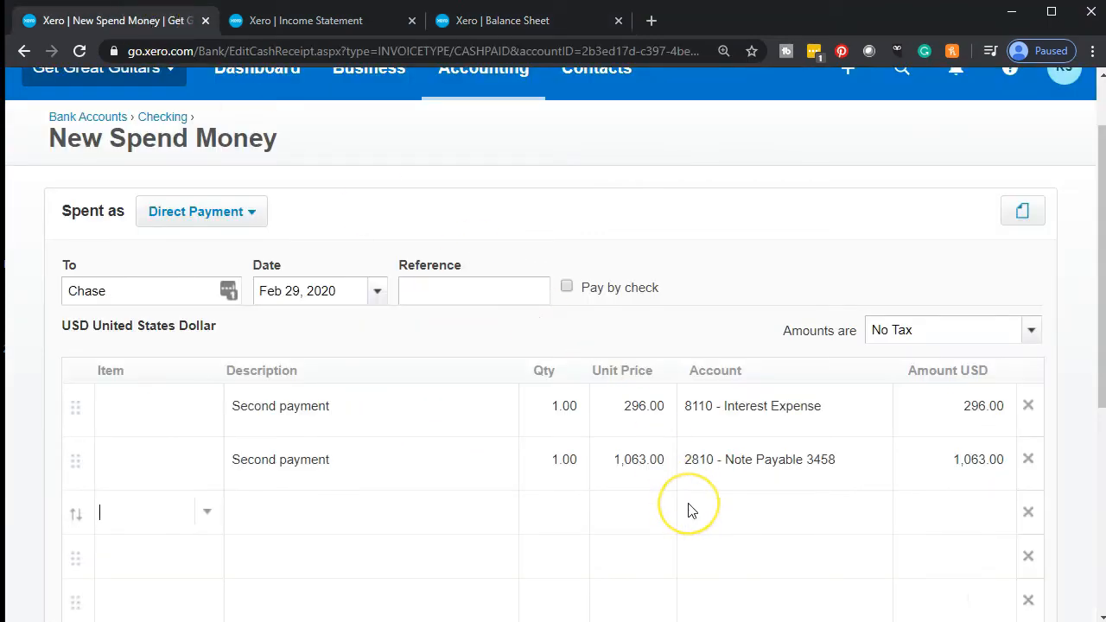
scroll(688, 511, down, 3)
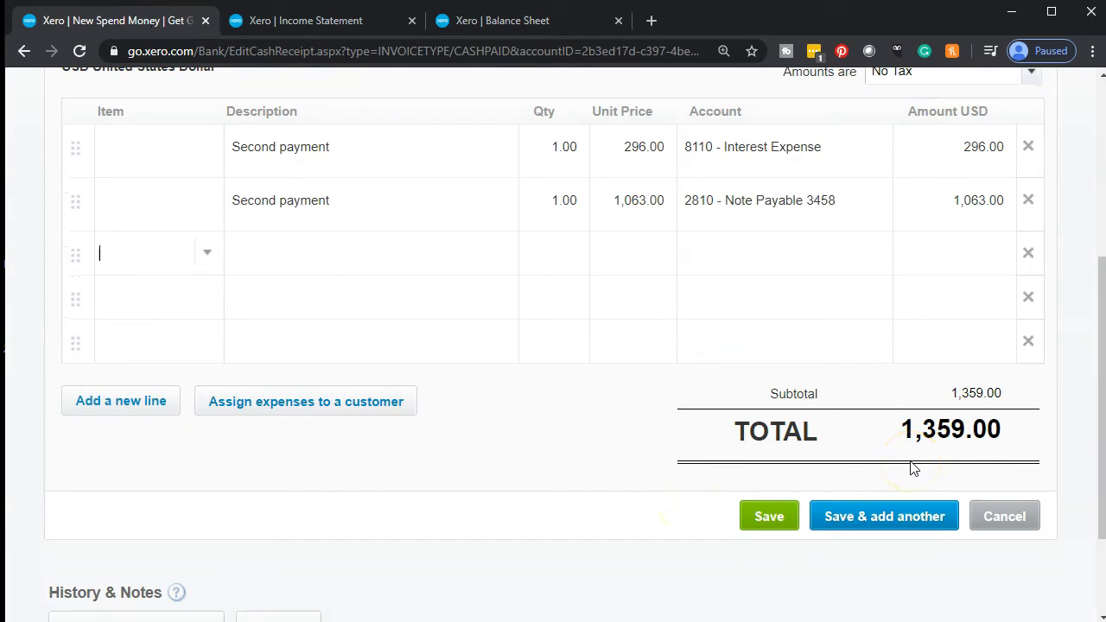
click(832, 523)
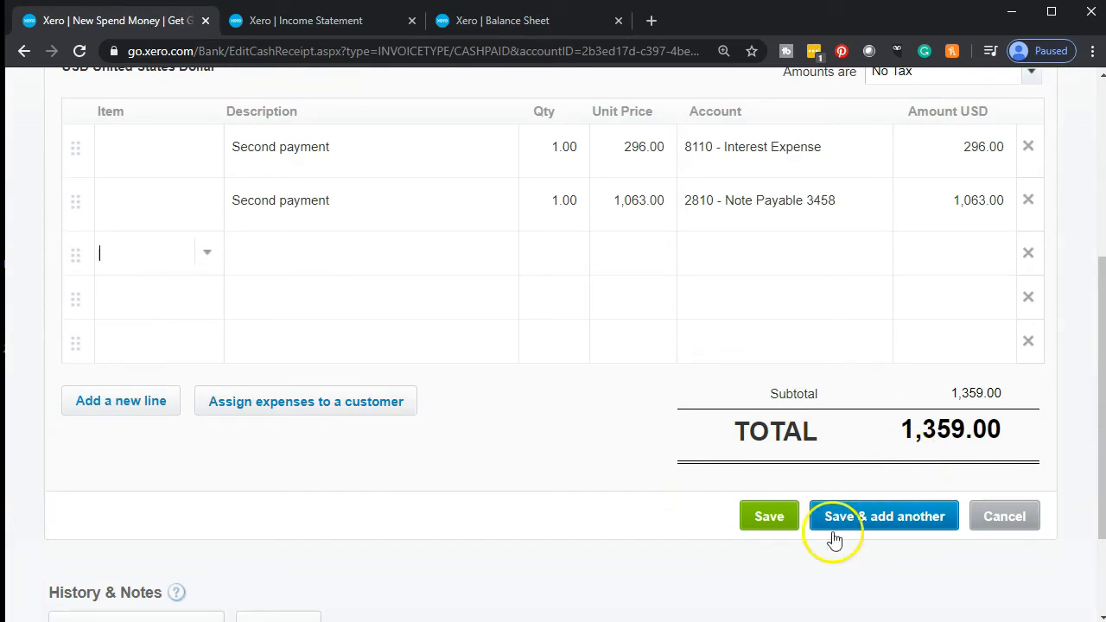
key(alt+Tab)
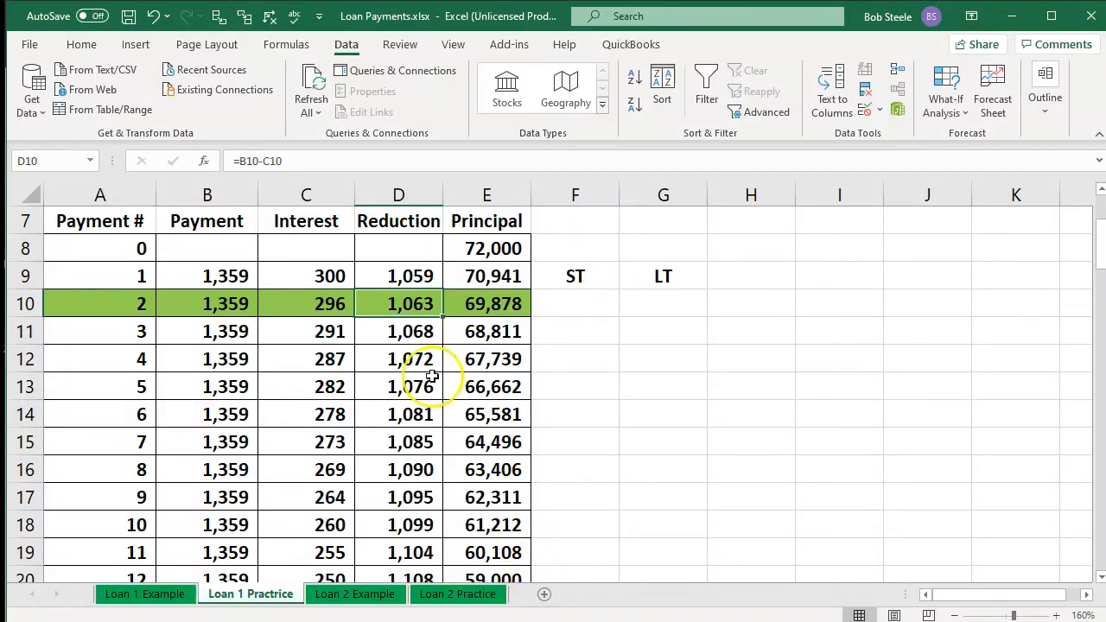
click(242, 315)
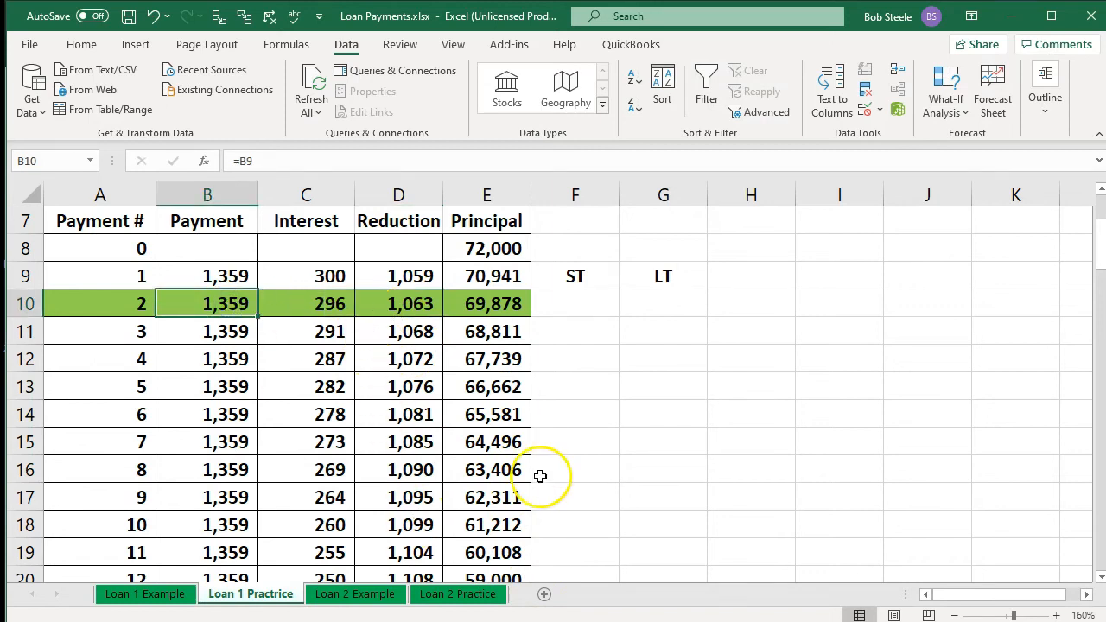
key(alt+Tab)
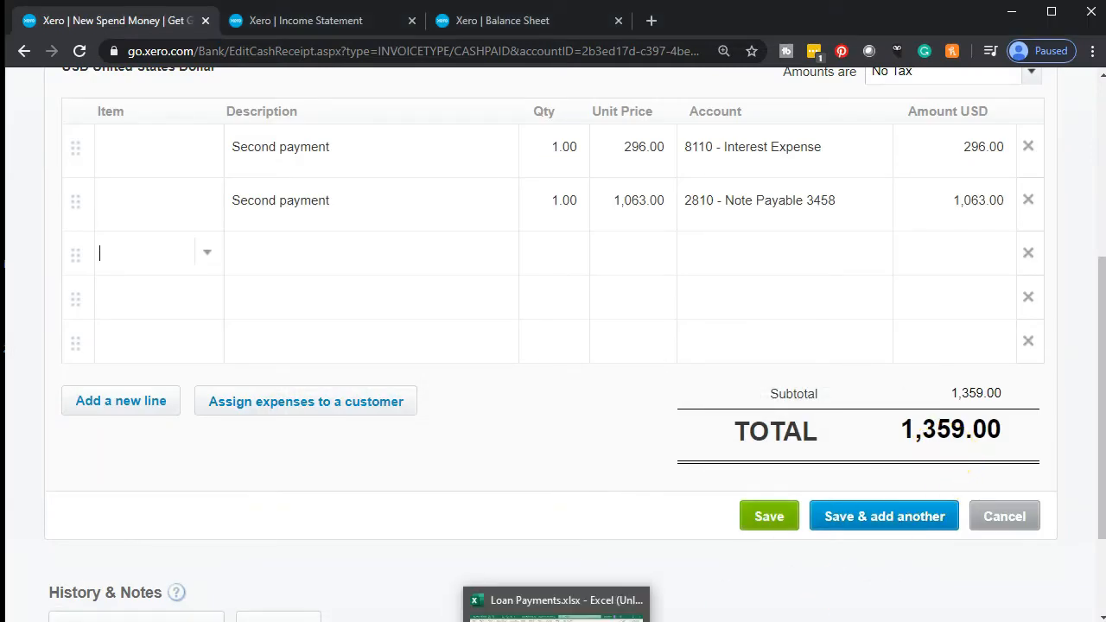
key(alt+Tab)
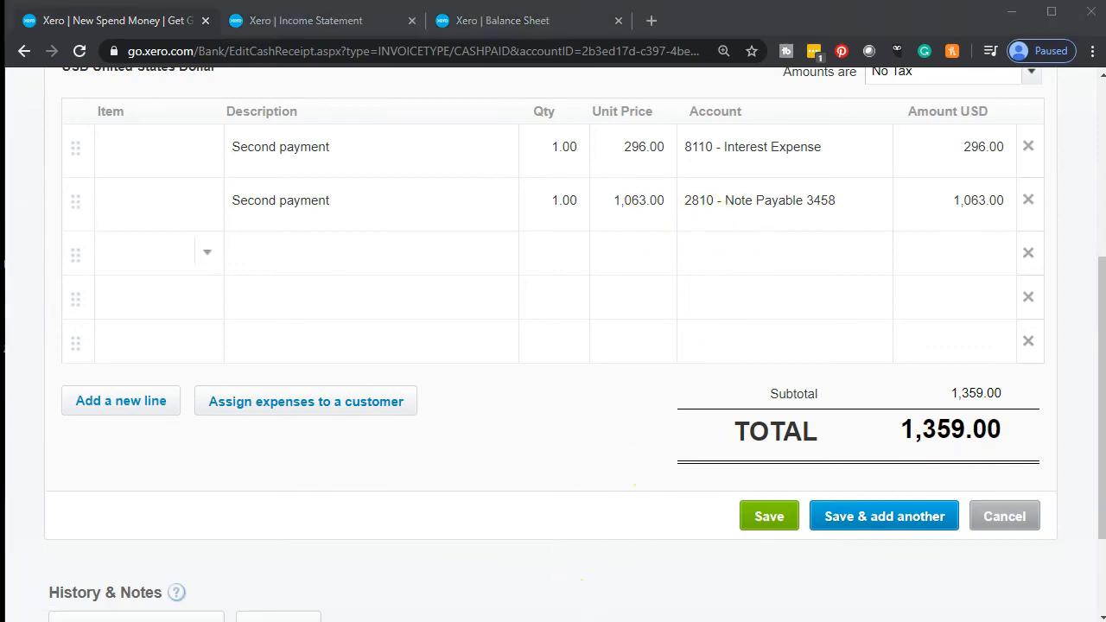
click(490, 303)
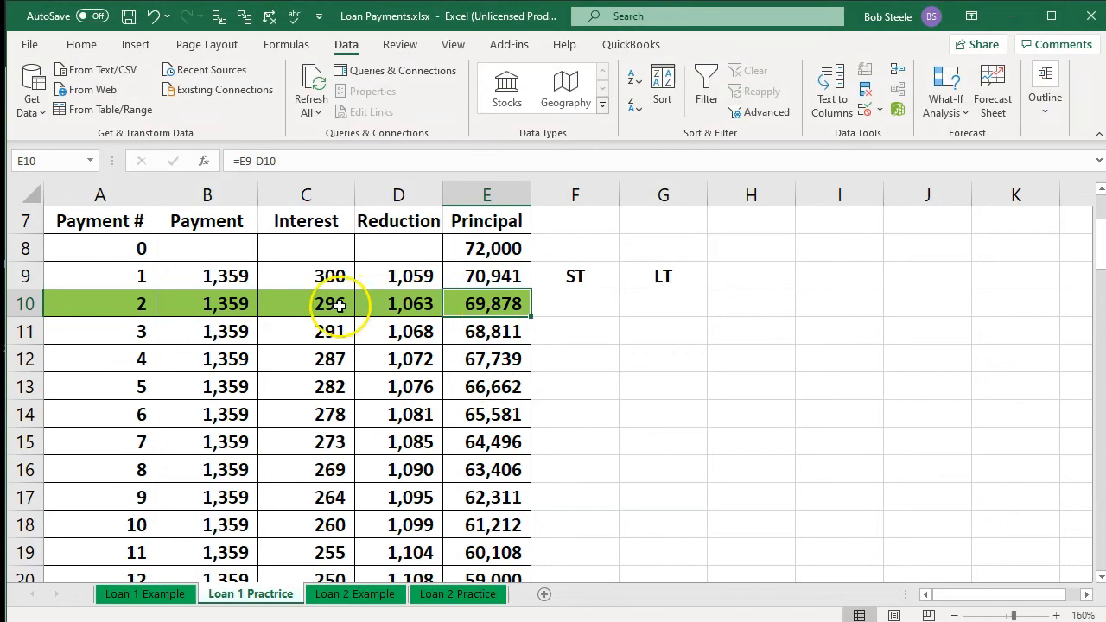
key(alt+Tab)
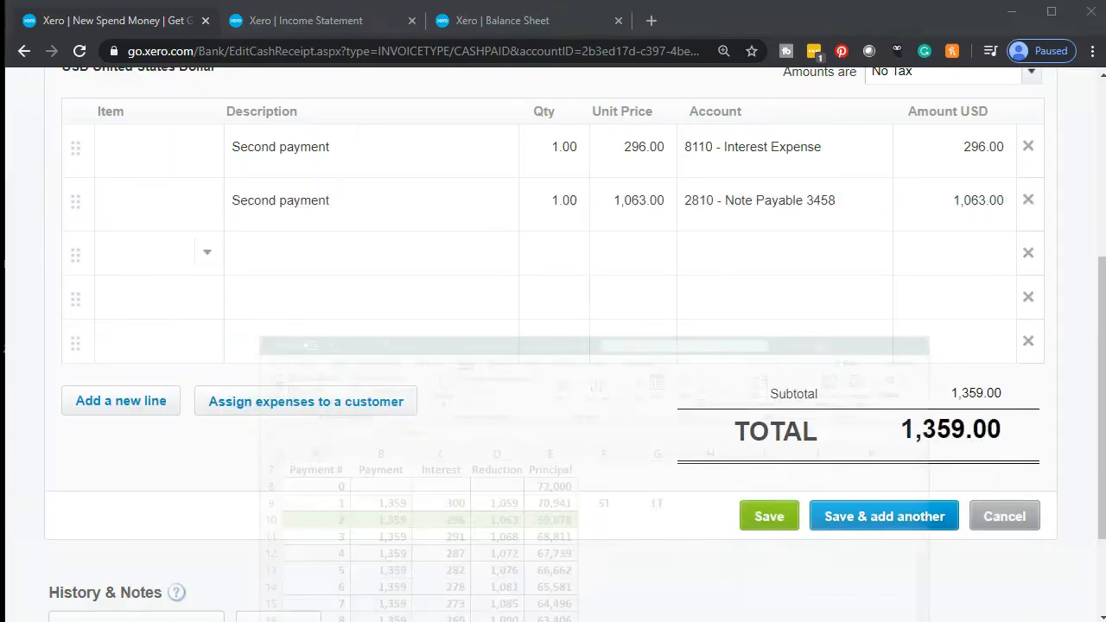
scroll(706, 331, up, 1)
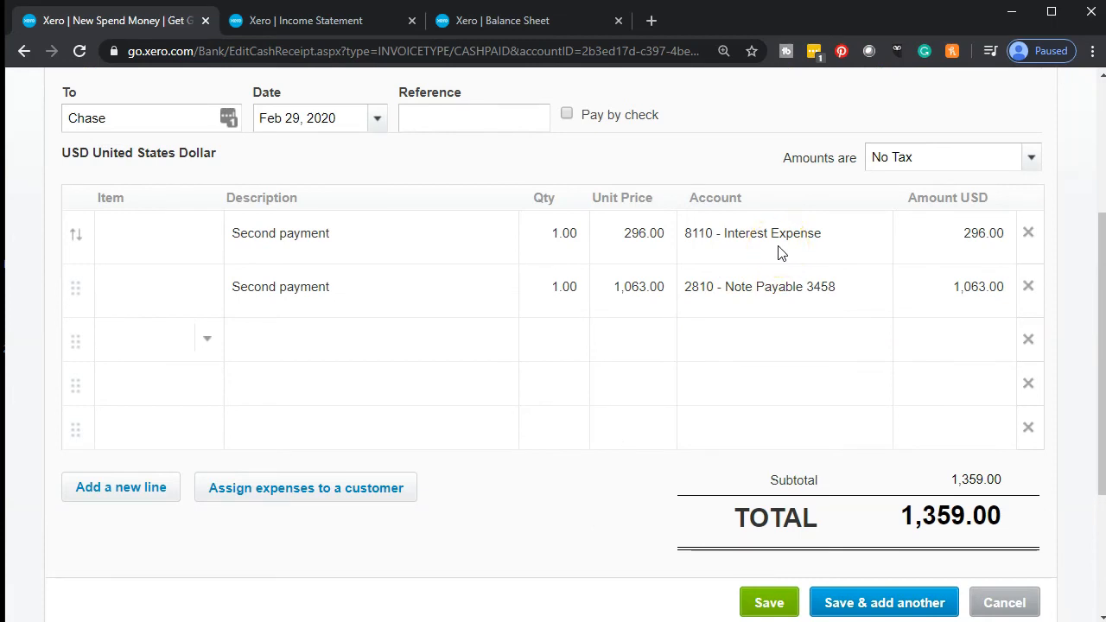
Save the second loan payment and update the Balance Sheet report as of Feb 29, 2020
click(756, 600)
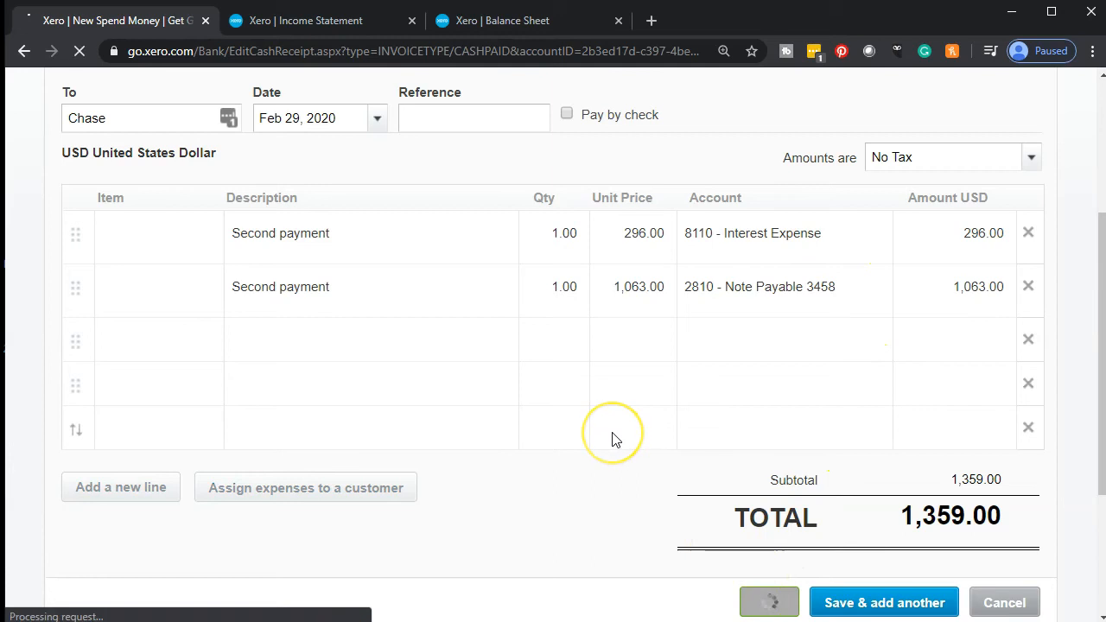
click(516, 19)
scroll(472, 307, up, 15)
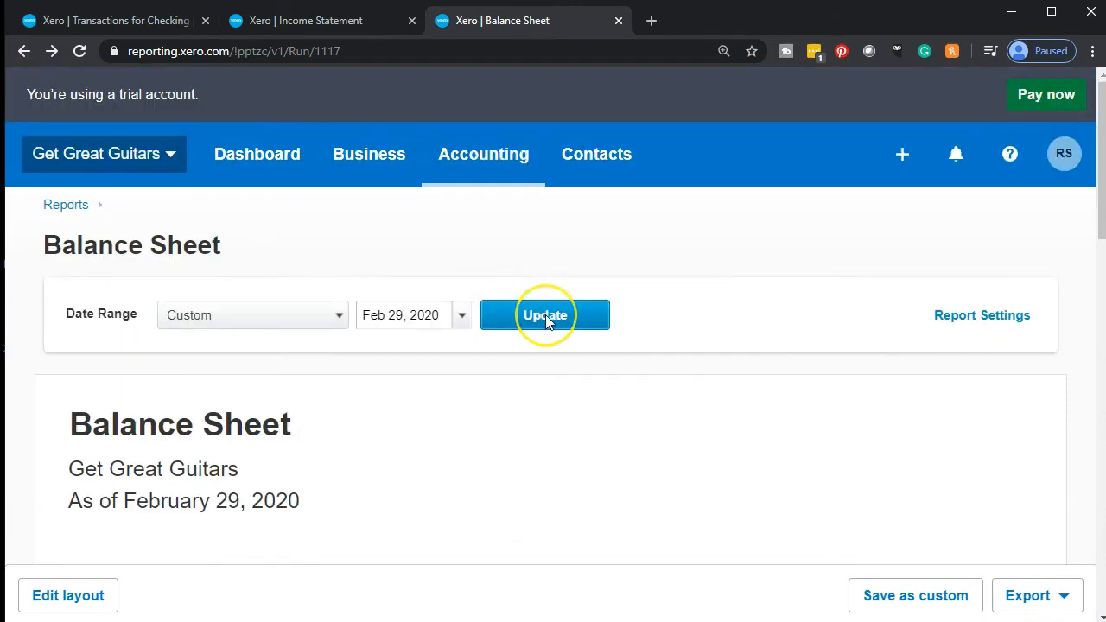
click(545, 318)
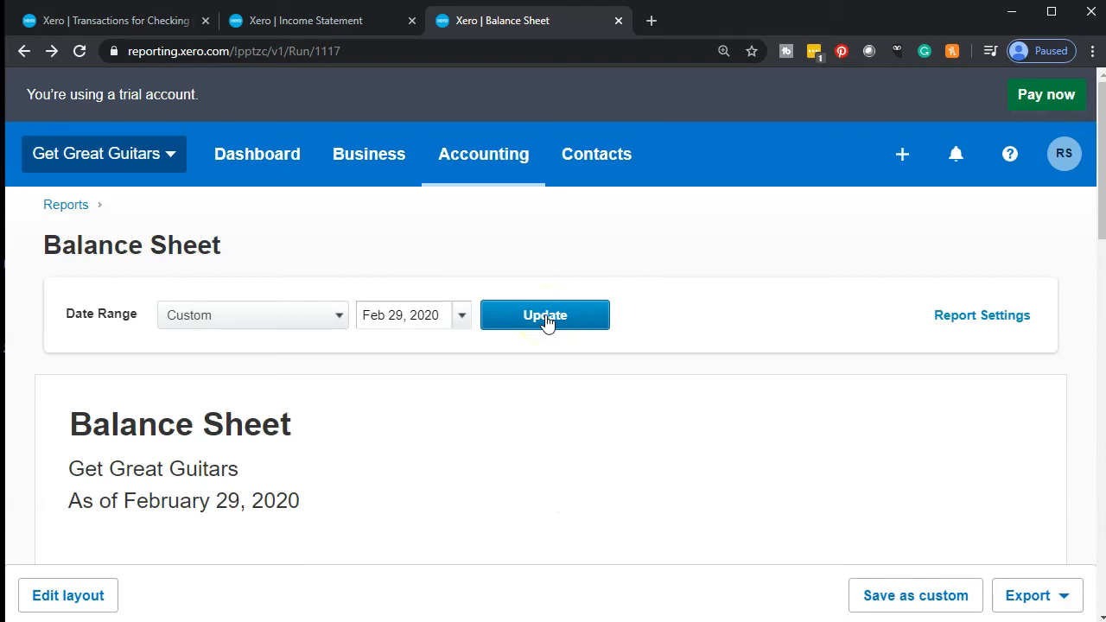
Open the Checking account's transactions from the updated balance sheet and examine the Chase payments
scroll(545, 318, down, 5)
click(996, 298)
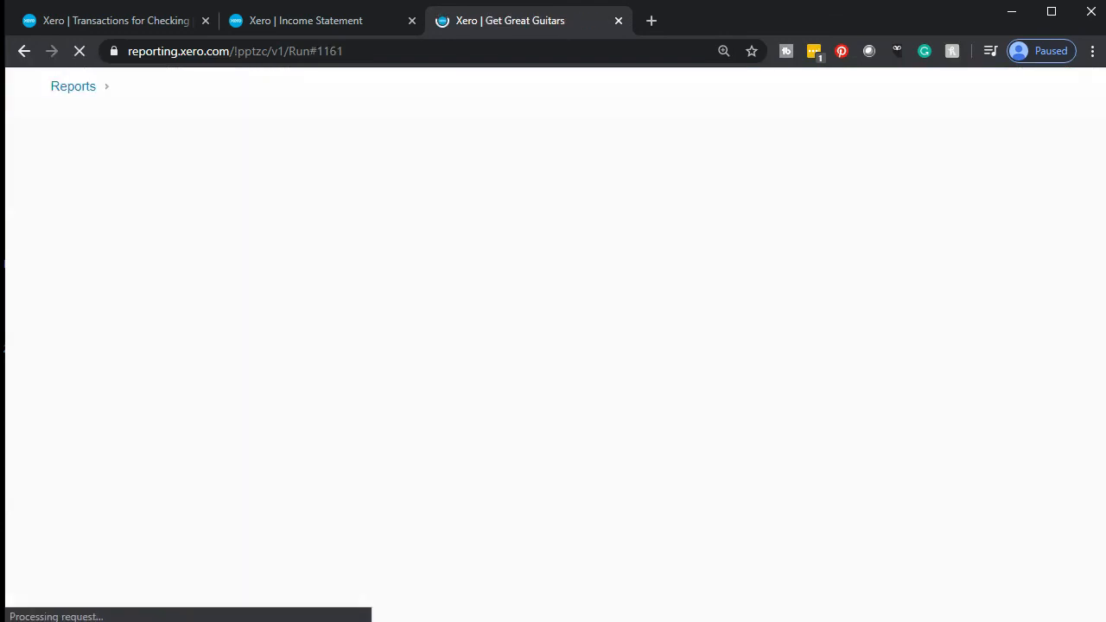
scroll(297, 467, down, 7)
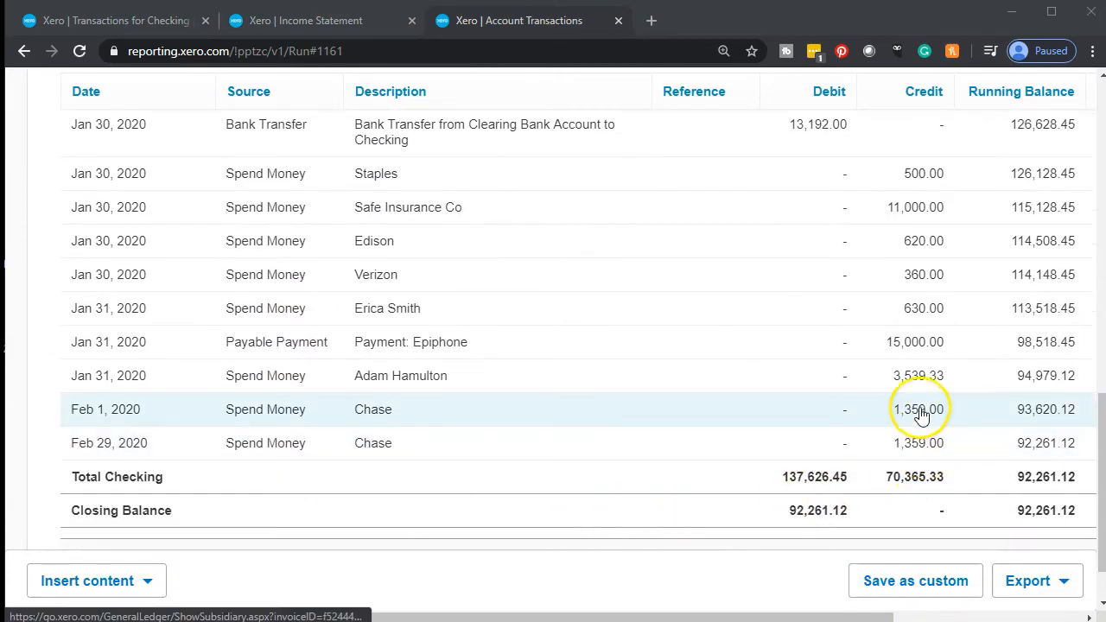
Return to the Balance Sheet and compare Note Payable 3458 with the principal after payment 2 in the Excel loan schedule
scroll(378, 296, up, 8)
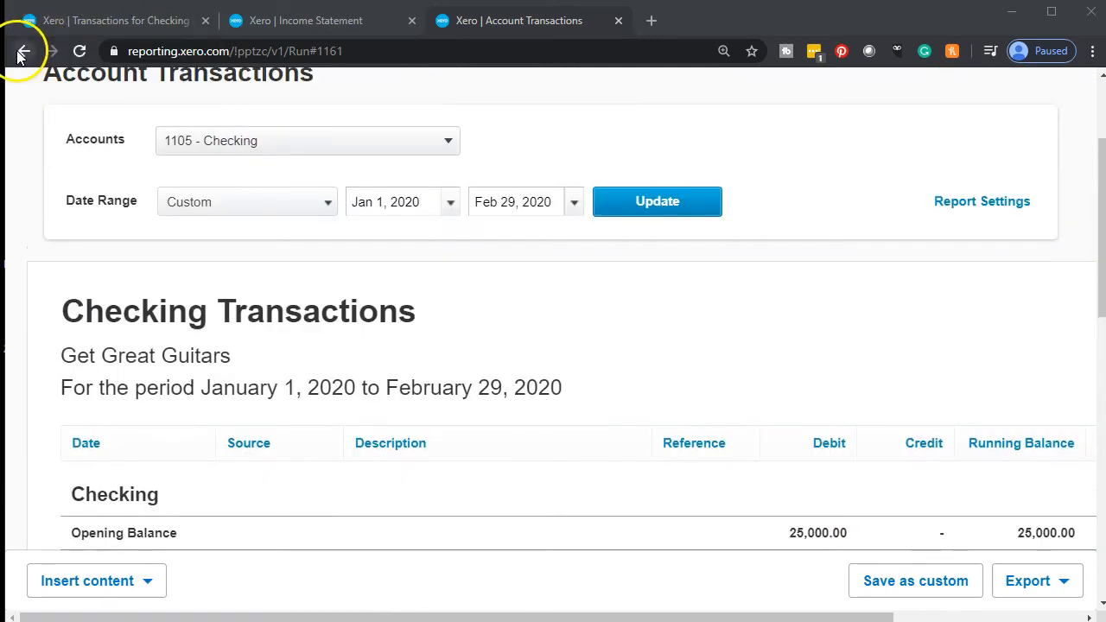
click(23, 54)
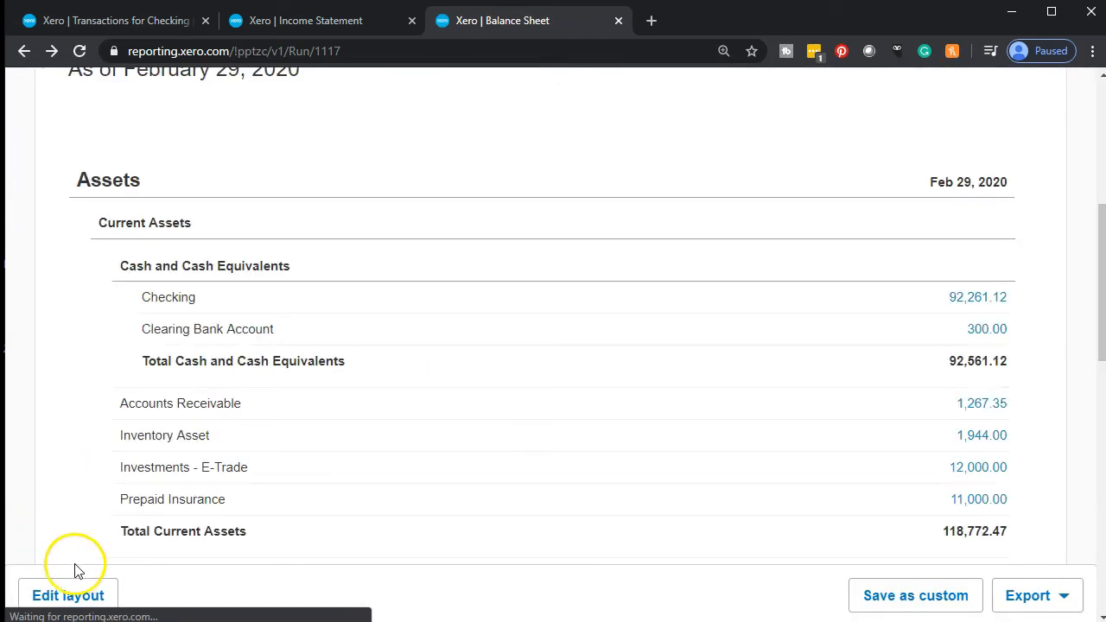
scroll(246, 411, down, 3)
scroll(247, 413, down, 6)
scroll(247, 380, up, 2)
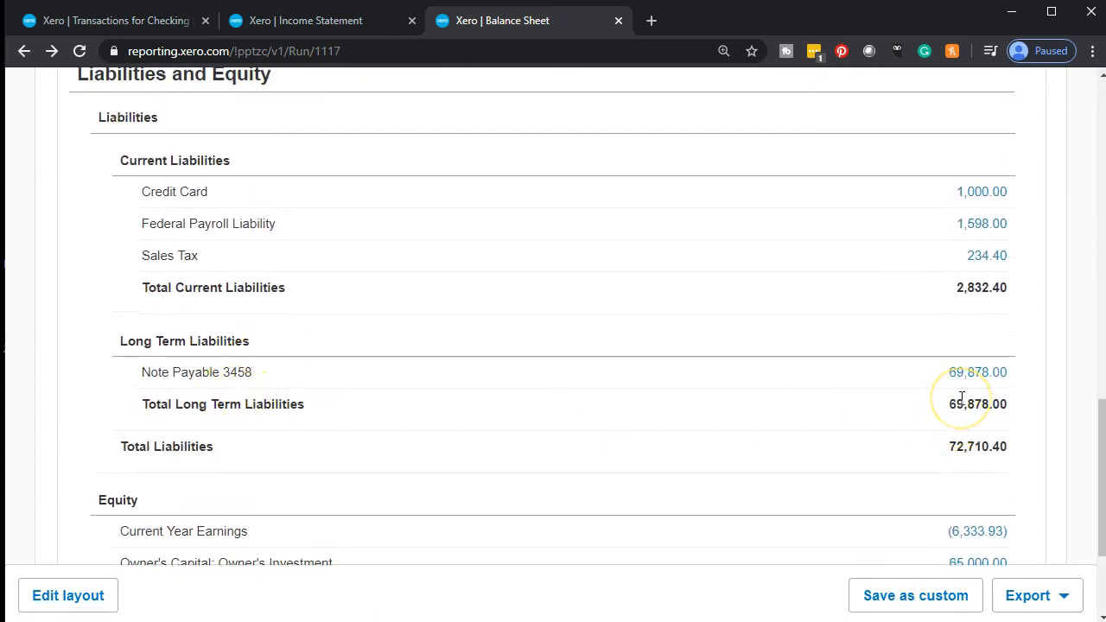
click(596, 621)
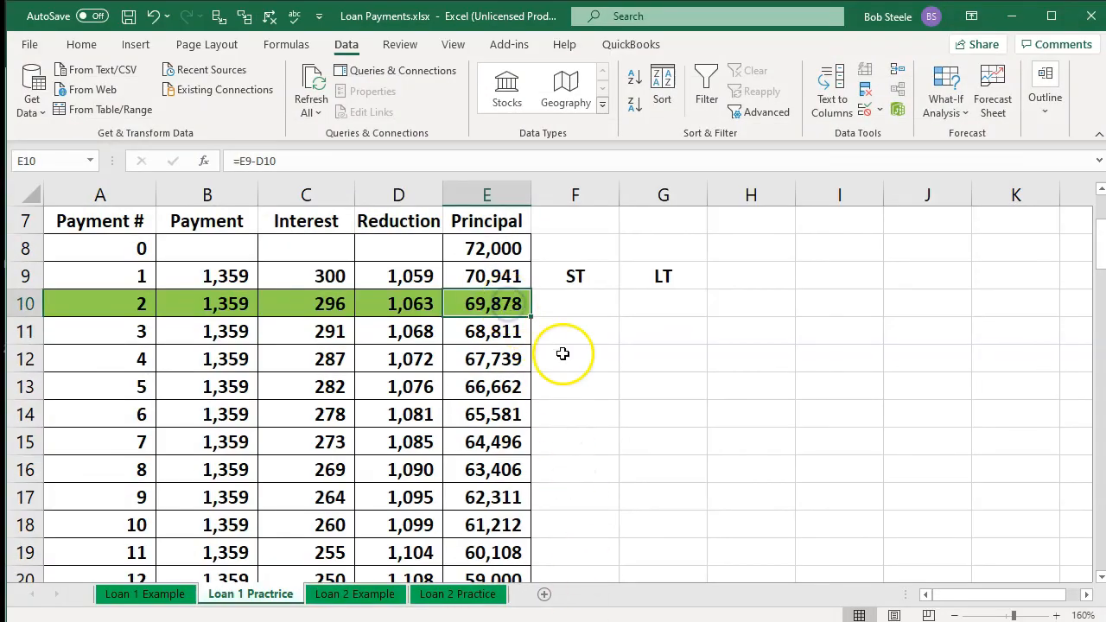
key(alt+Tab)
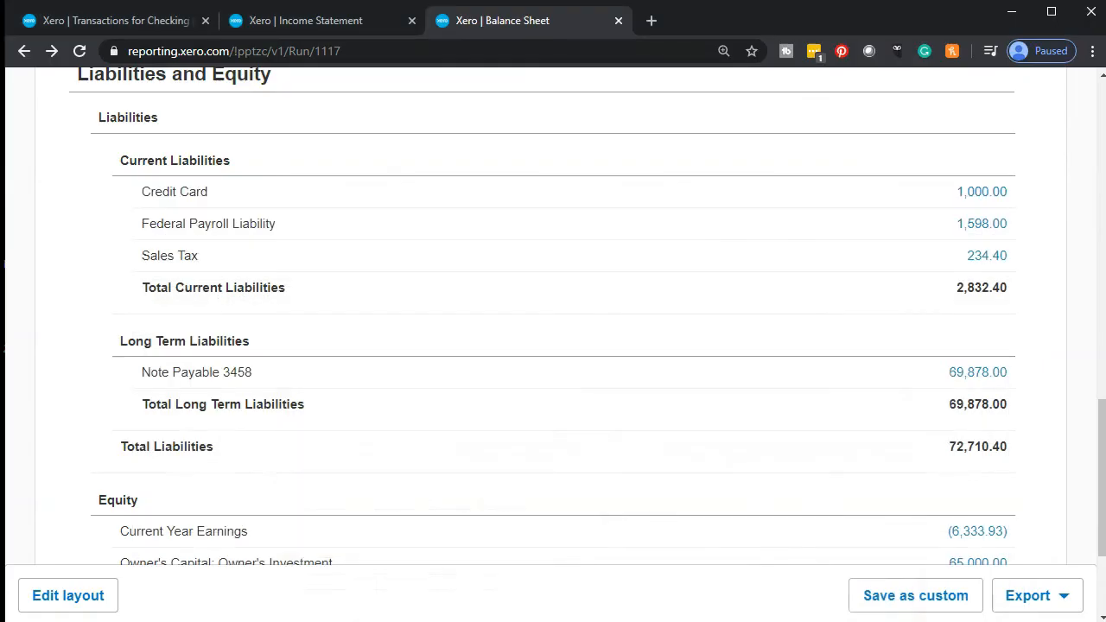
Open the Note Payable 3458 transactions from the Balance Sheet, examine the two Chase loan payments, and return to the report
click(970, 373)
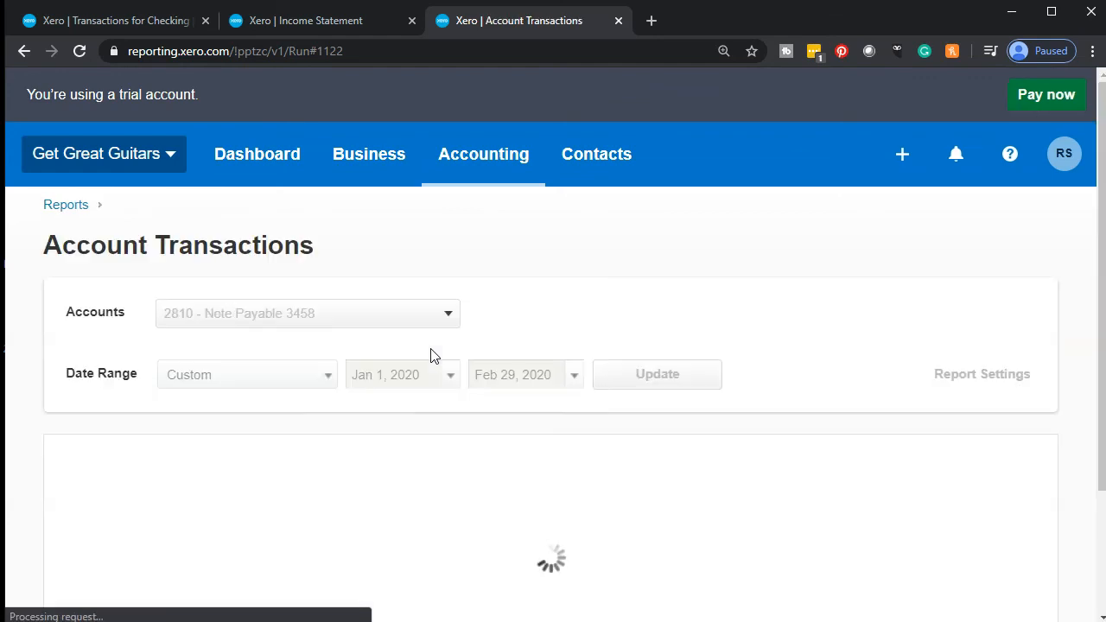
scroll(433, 357, down, 5)
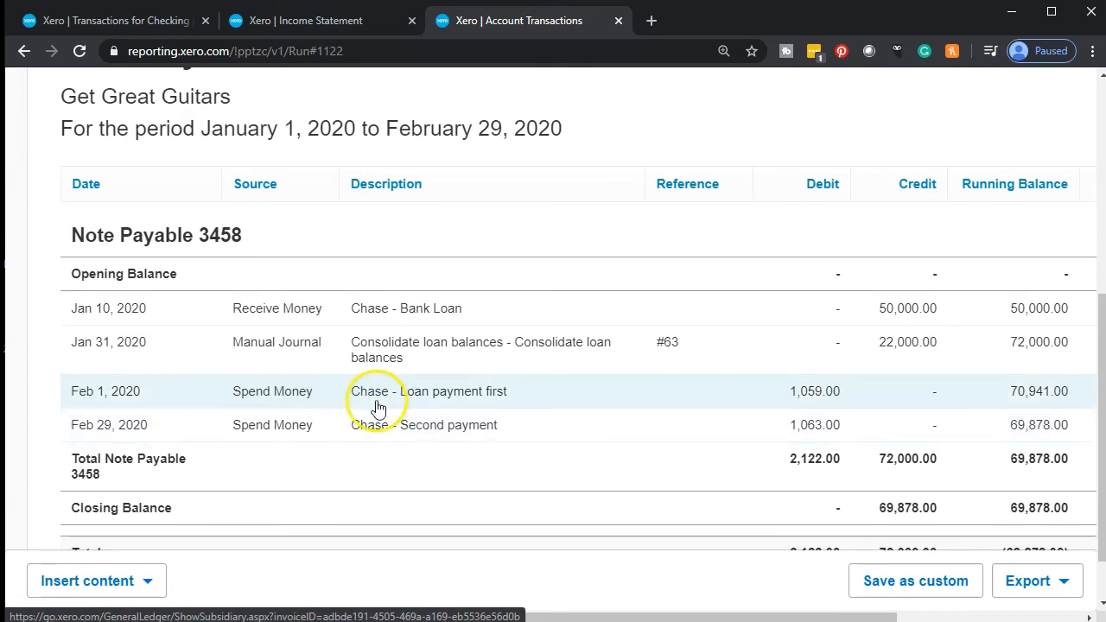
scroll(242, 423, up, 5)
click(24, 51)
Update the Income Statement report for This Financial Year, Jan 1 to Dec 31, 2020
click(297, 26)
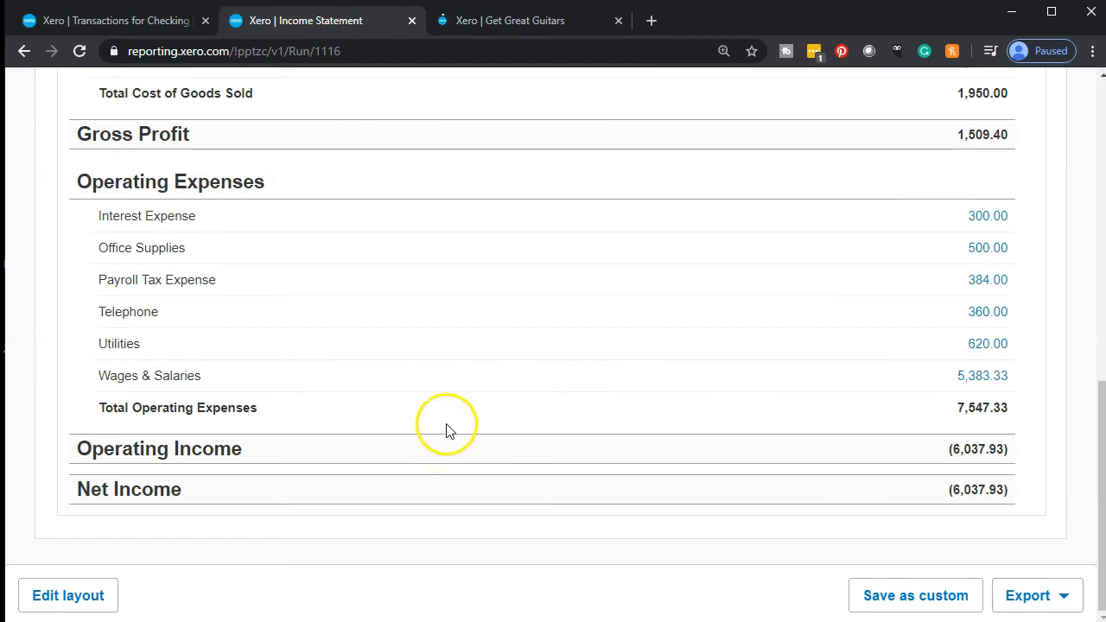
scroll(444, 426, up, 10)
click(667, 328)
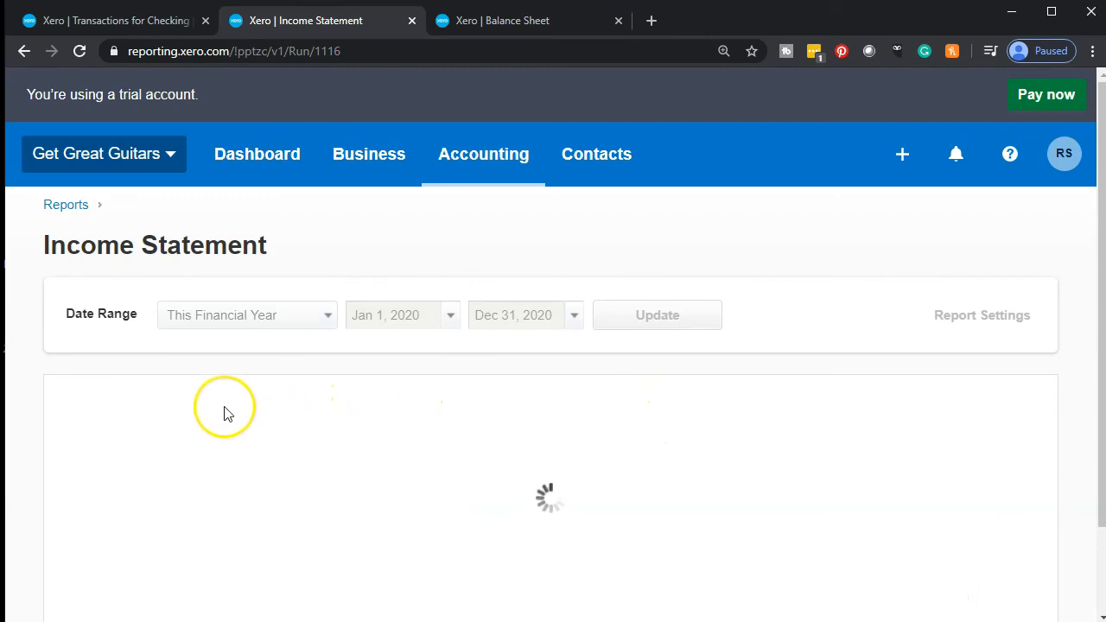
Open the Interest Expense transactions from the Income Statement, examine the interest on both loan payments, and return to the report
scroll(221, 406, down, 4)
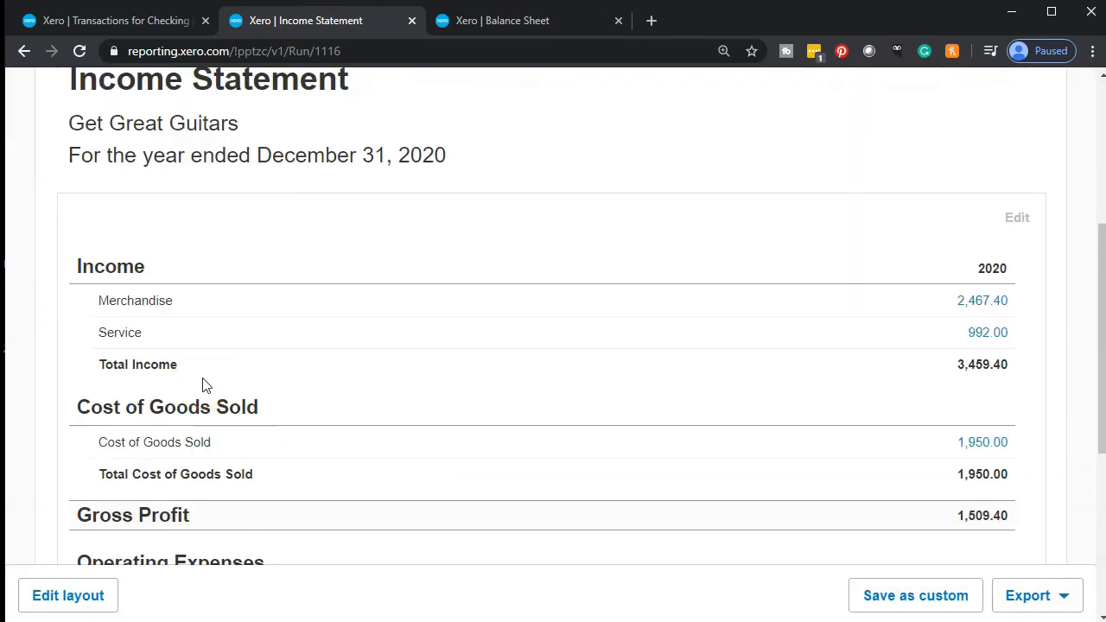
scroll(205, 386, down, 3)
click(385, 383)
click(975, 340)
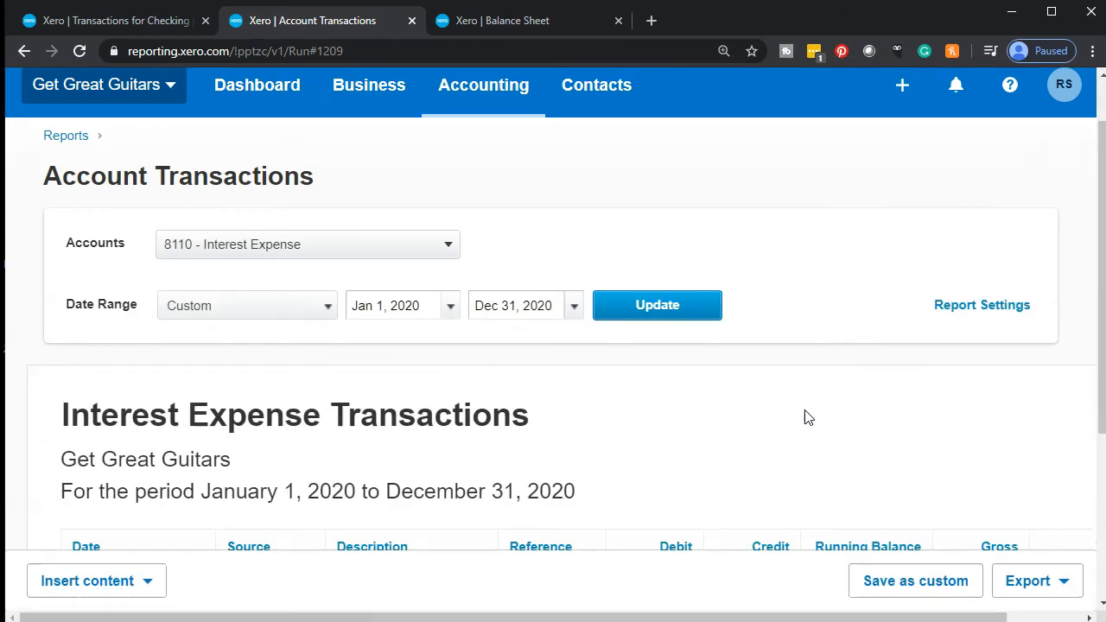
scroll(805, 413, down, 3)
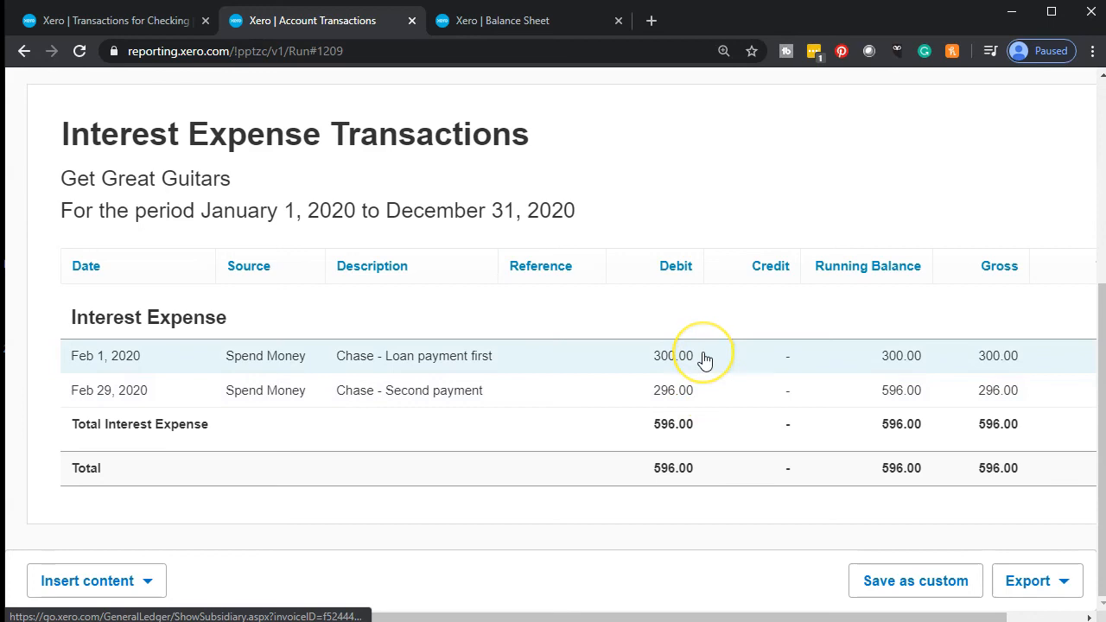
click(25, 52)
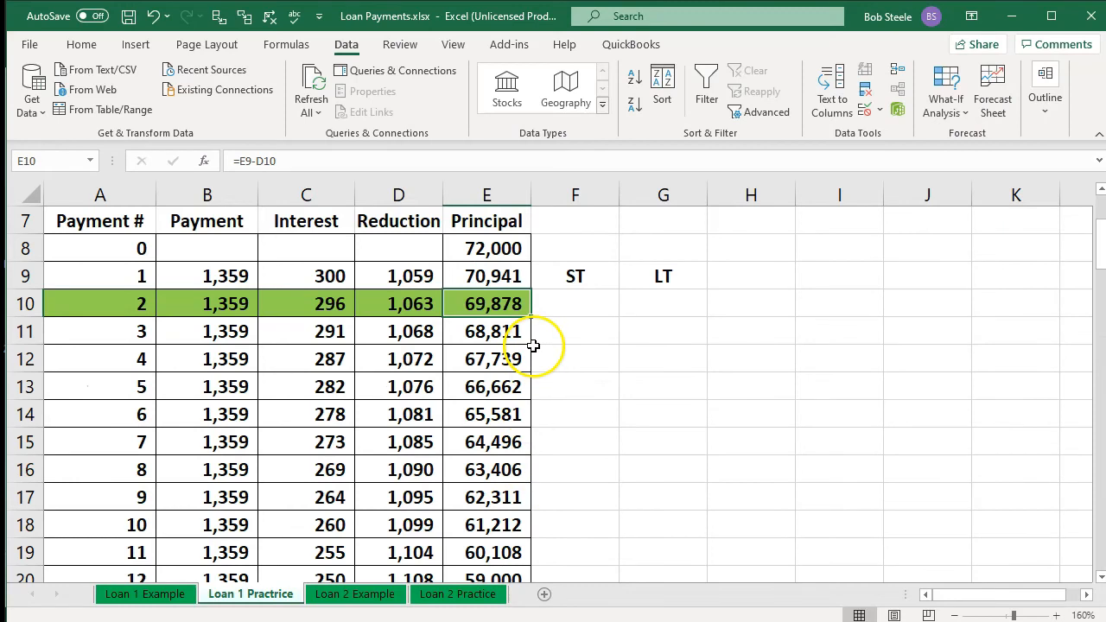
Switch to the Excel loan schedule and examine the Payment column row by row from payment 1 through payment 5
click(534, 348)
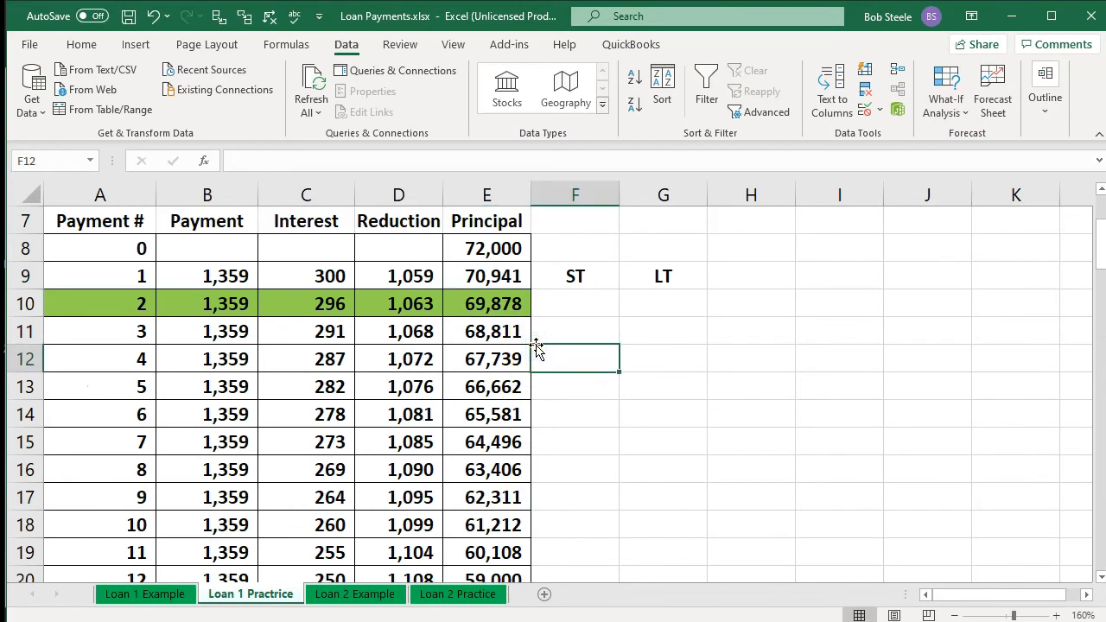
click(219, 278)
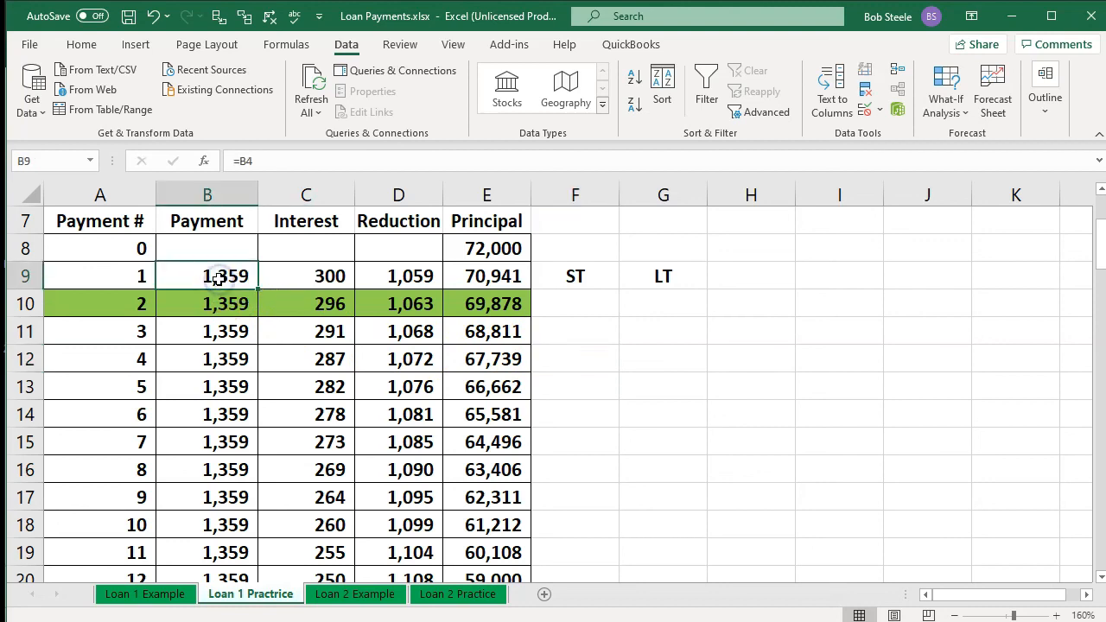
key(Down)
key(Down)
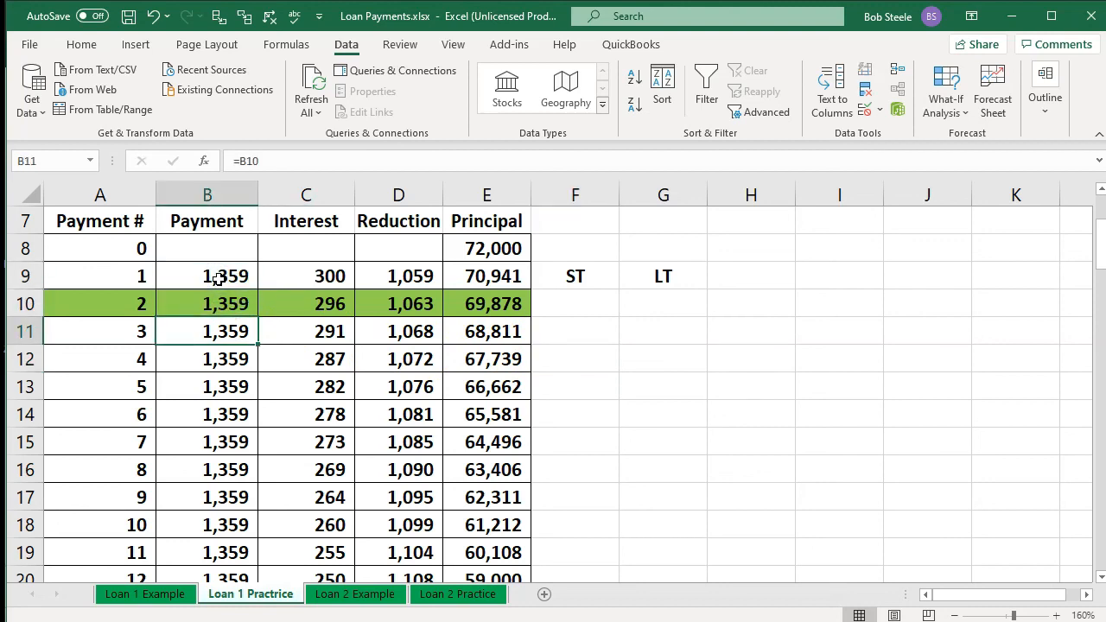
key(Down)
key(Down)
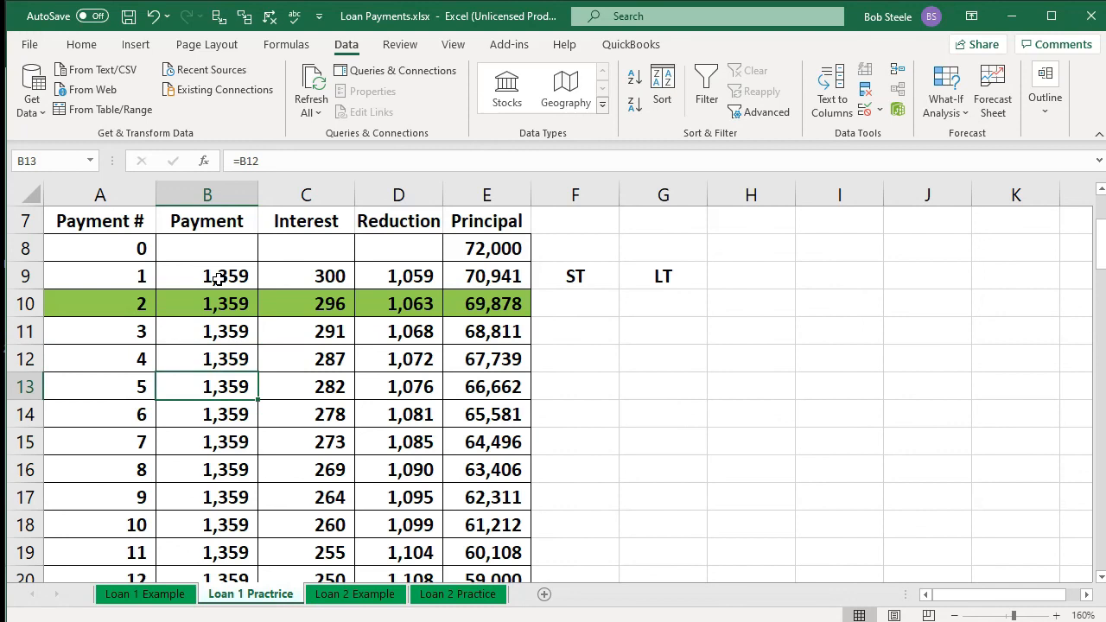